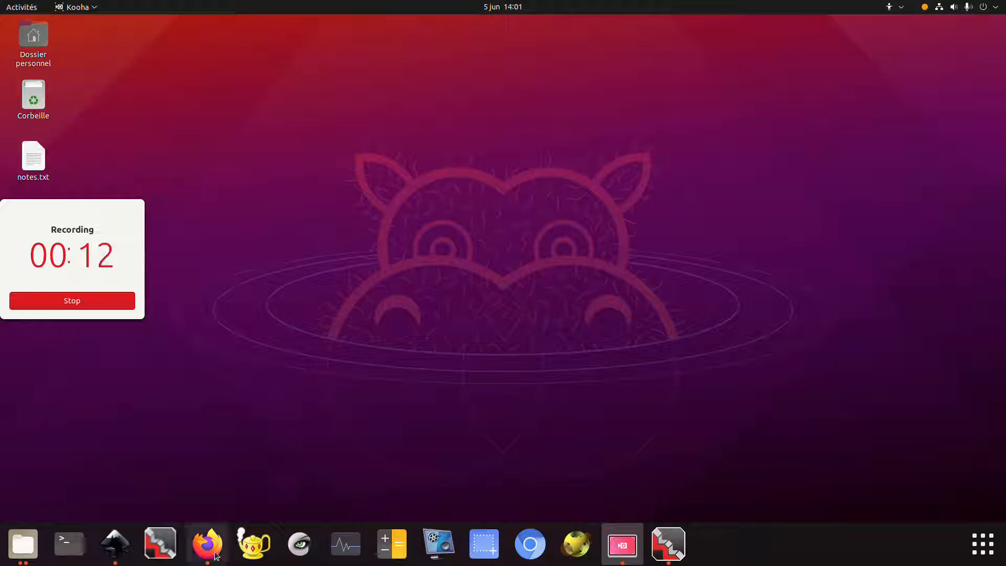
Switch to Firefox, open the gilboonet.github.io repository on GitHub, and go into its sq_edit folder.
left_click(214, 553)
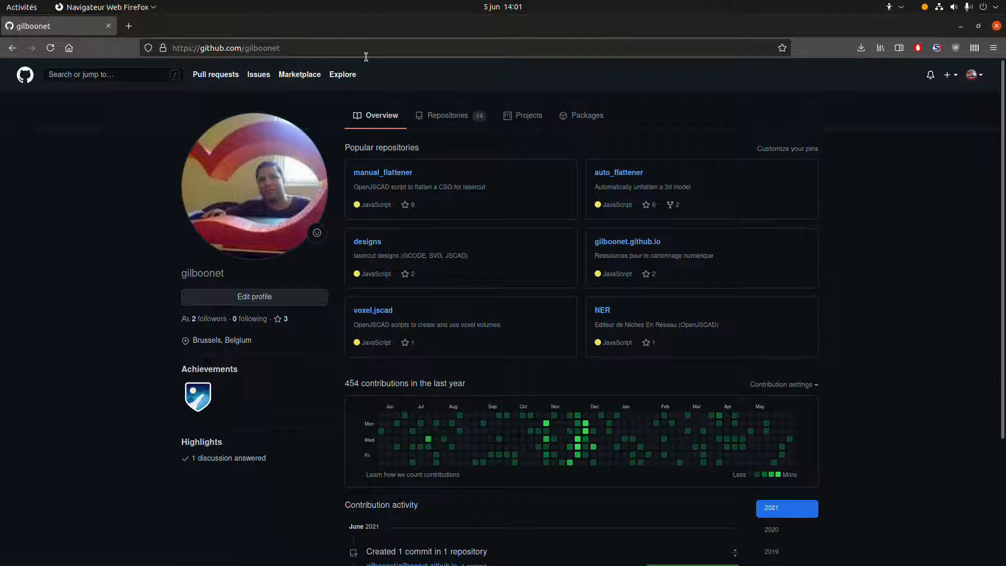
left_click(646, 244)
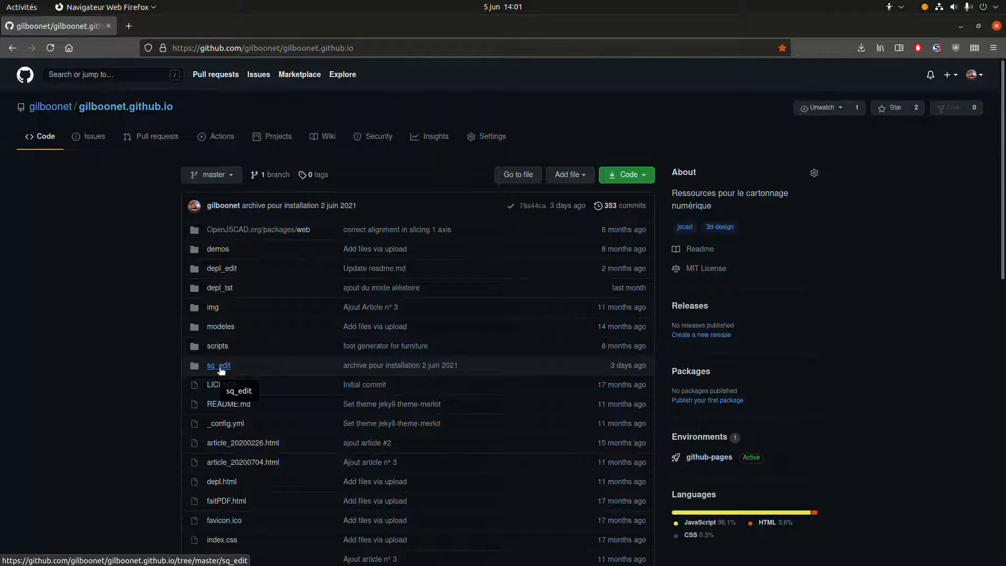
left_click(223, 368)
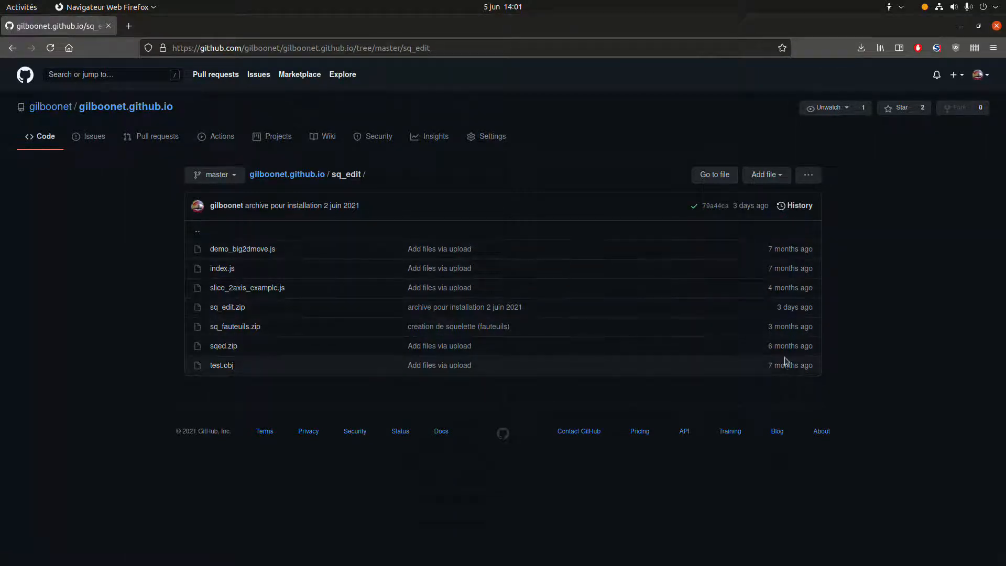
Download sq_edit.zip from the repository and save it in the Documents/tranchageJUIN2021 folder.
left_click_drag(775, 308, 816, 310)
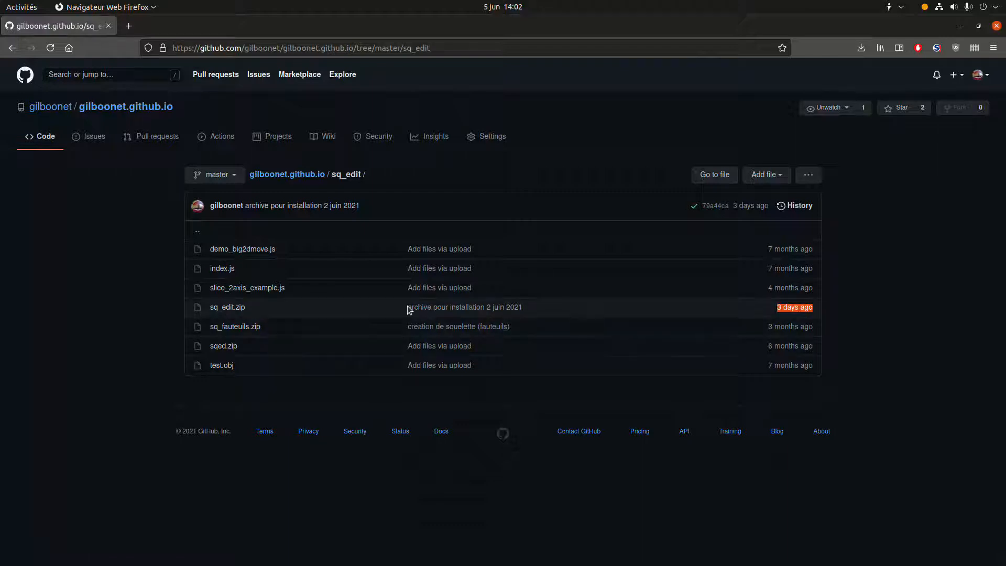
left_click(225, 308)
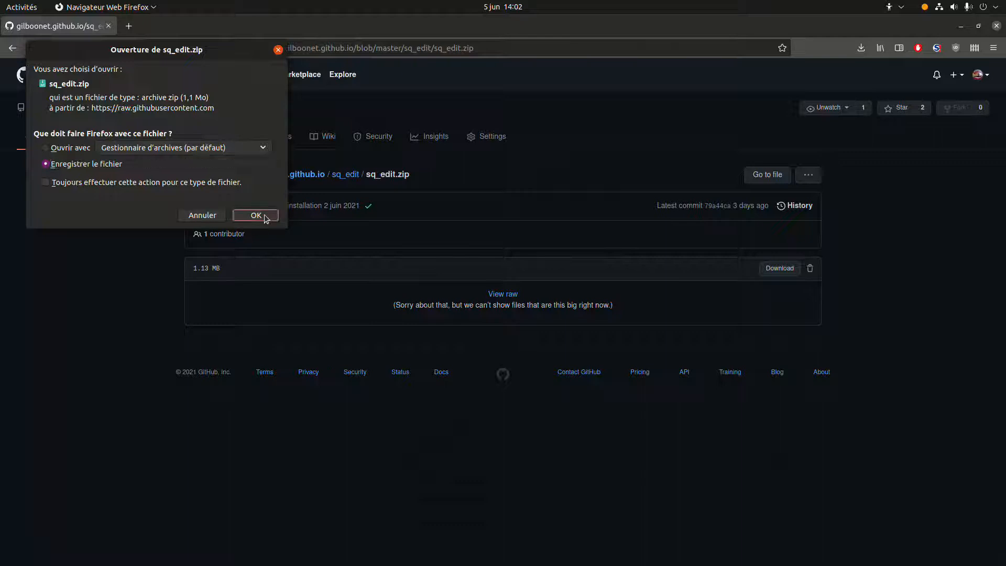
left_click(258, 216)
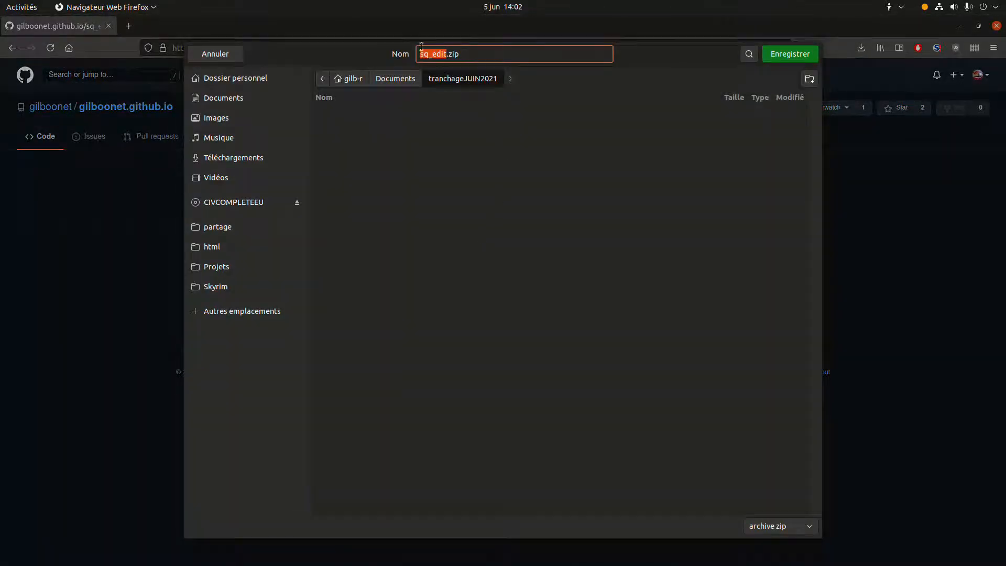
left_click(791, 54)
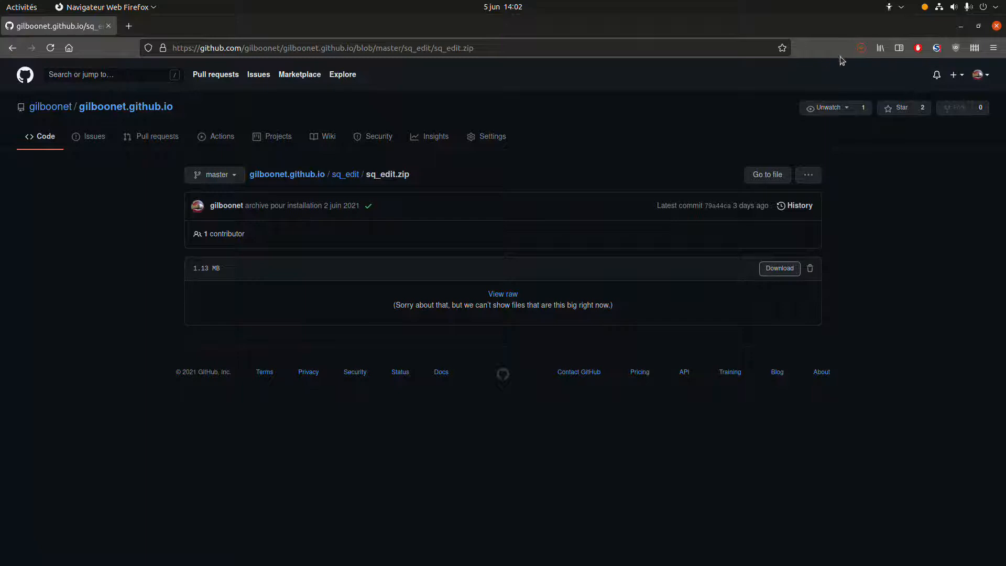
Extract the downloaded sq_edit.zip in its containing folder and open the resulting sq_edit folder.
left_click(863, 48)
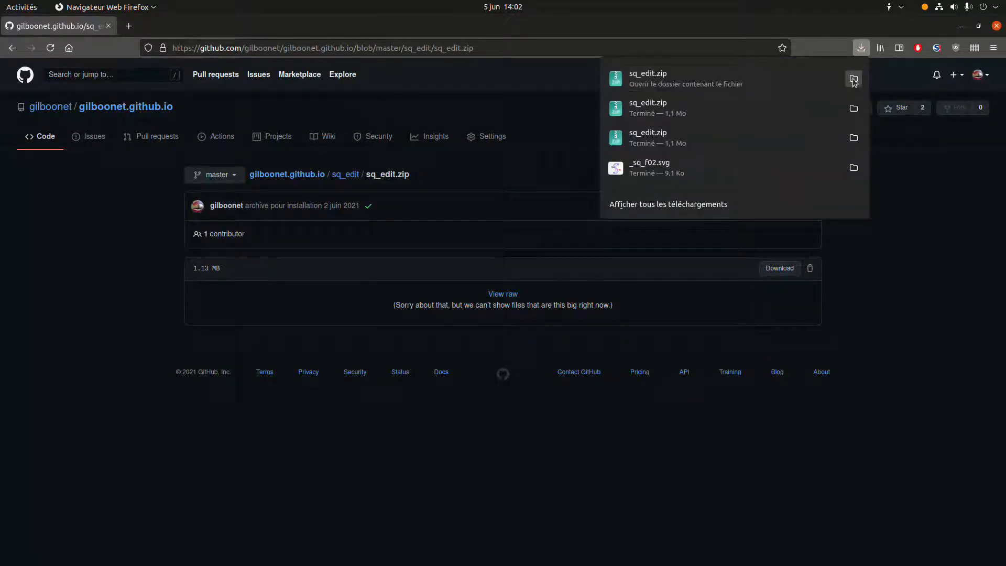
left_click(857, 79)
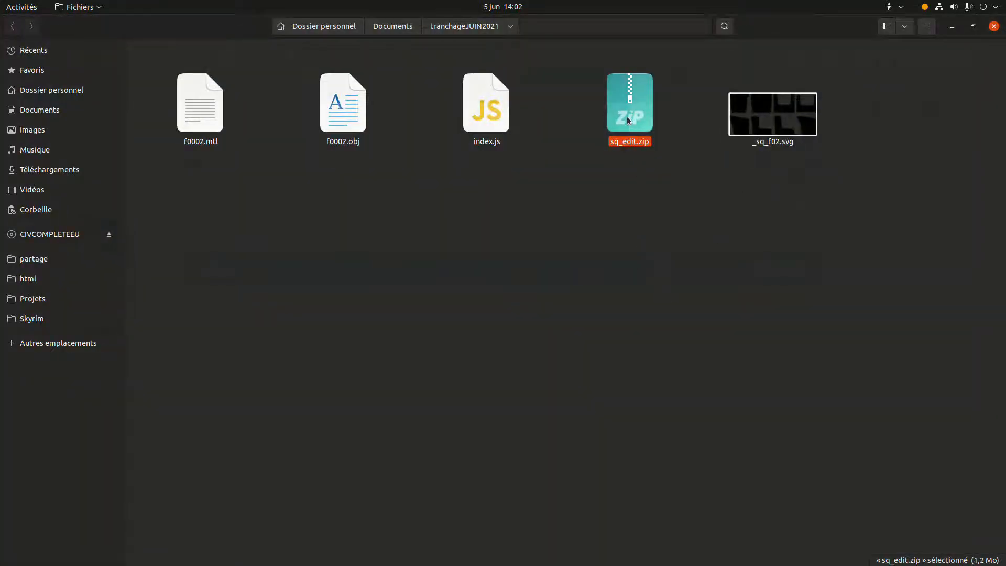
right_click(627, 116)
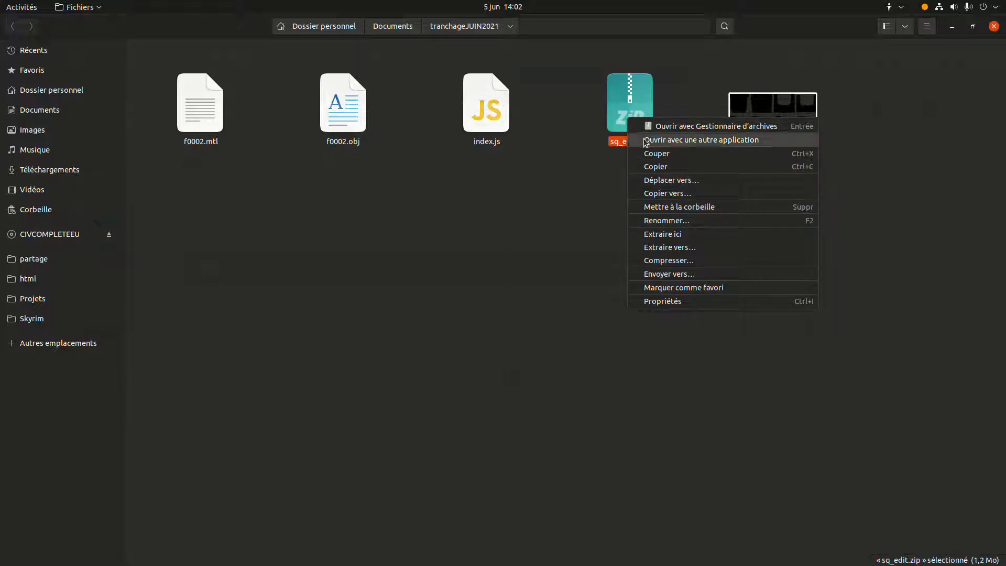
left_click(677, 233)
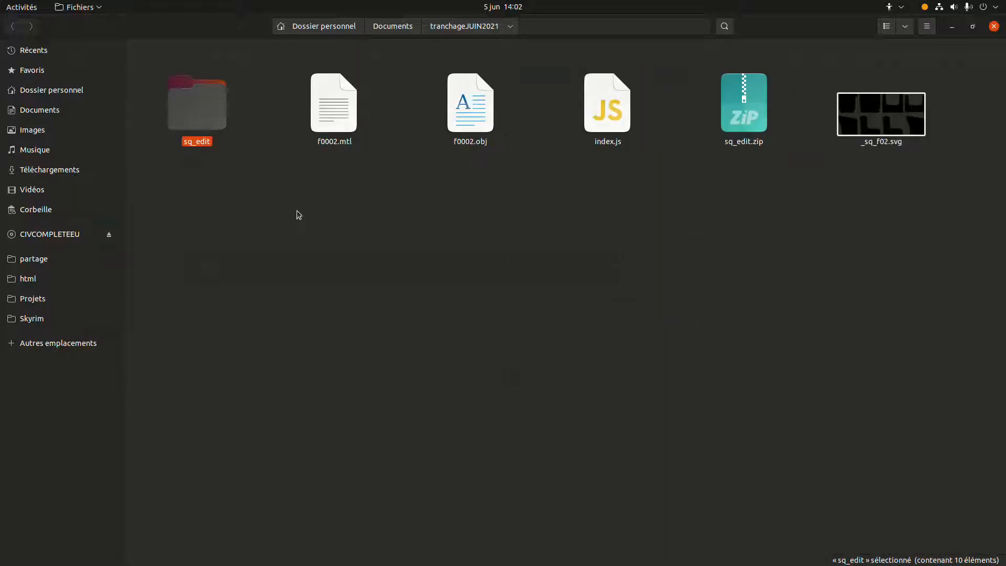
double_click(202, 107)
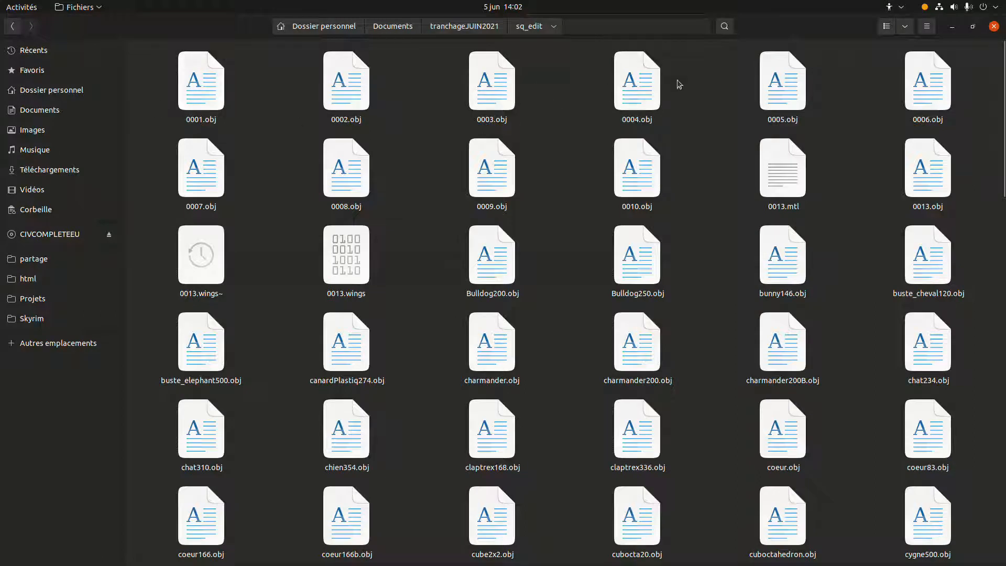
Examine the OBJ model files in the sq_edit folder, starting with 0001.obj to 0004.obj.
left_click(198, 97)
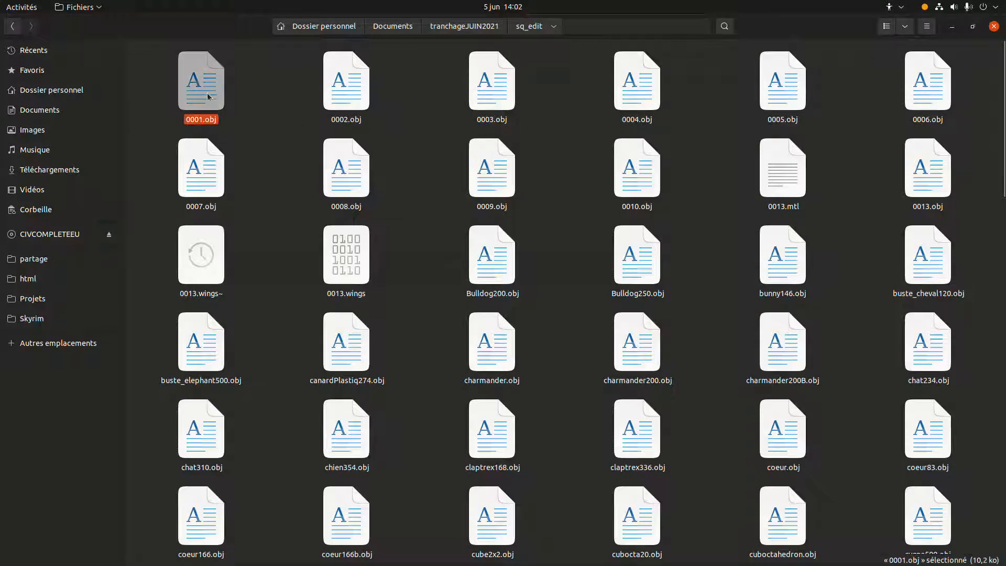
left_click(326, 95)
left_click(201, 96)
left_click(342, 95)
left_click(499, 89)
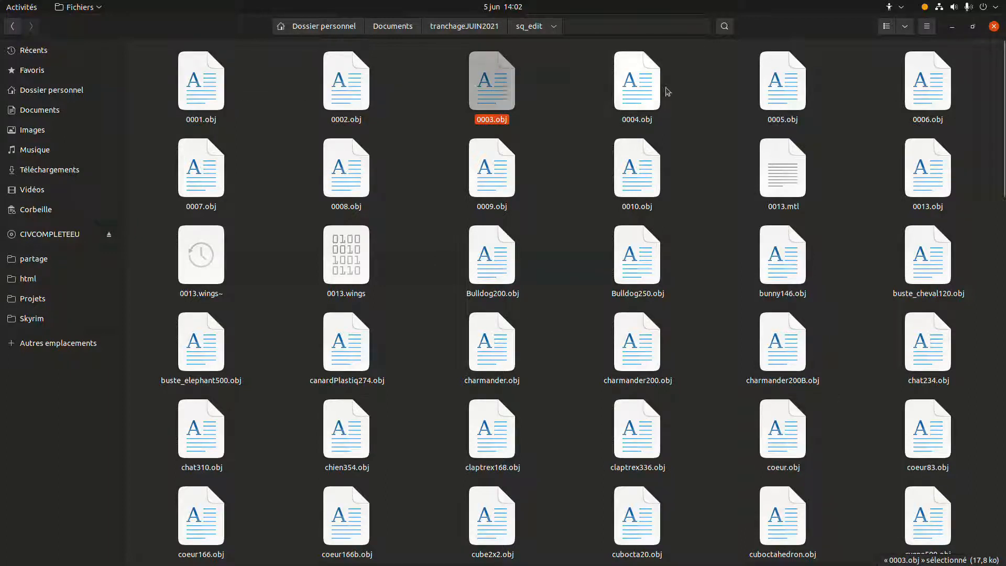
left_click(646, 90)
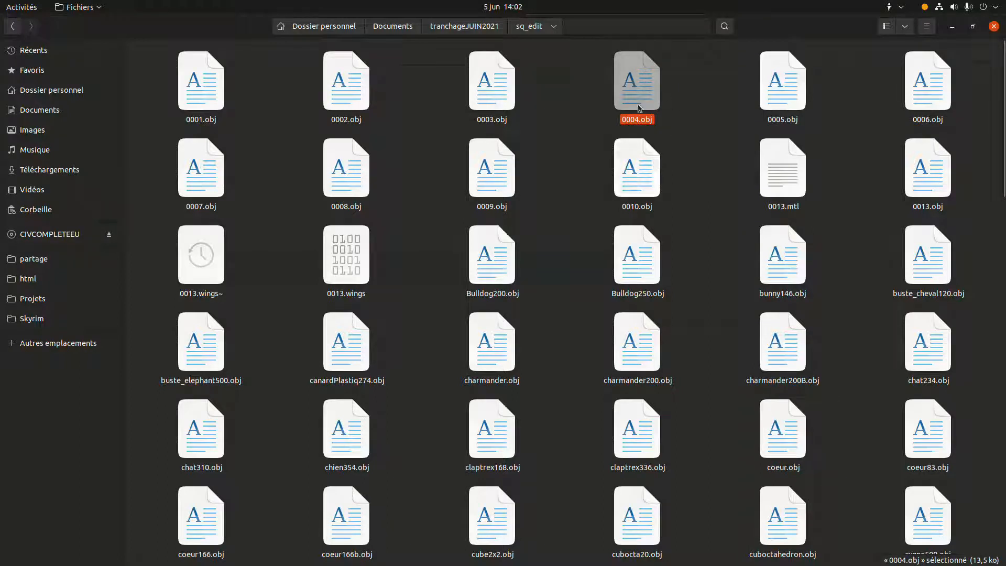
scroll(658, 292, "down", 15)
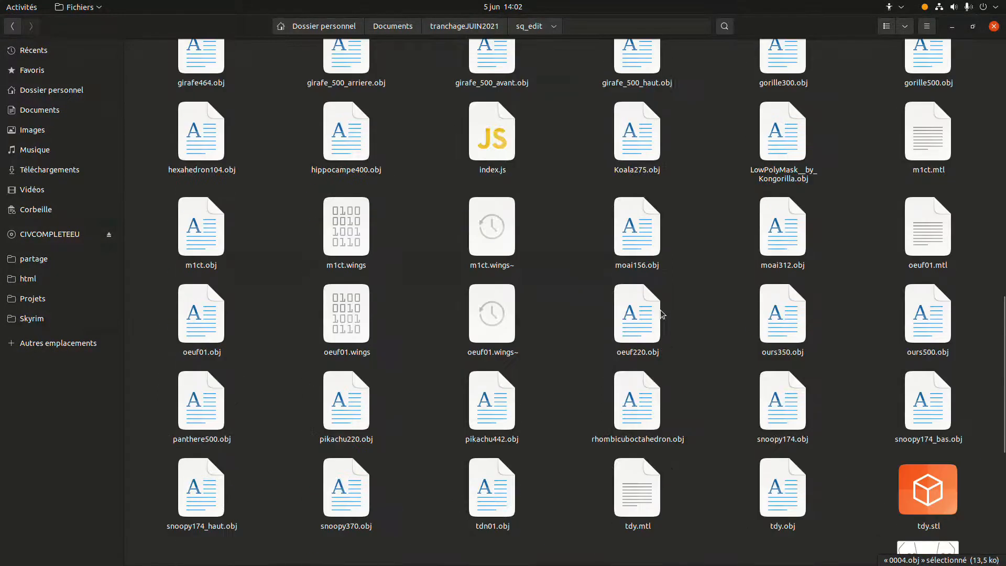
scroll(663, 313, "up", 15)
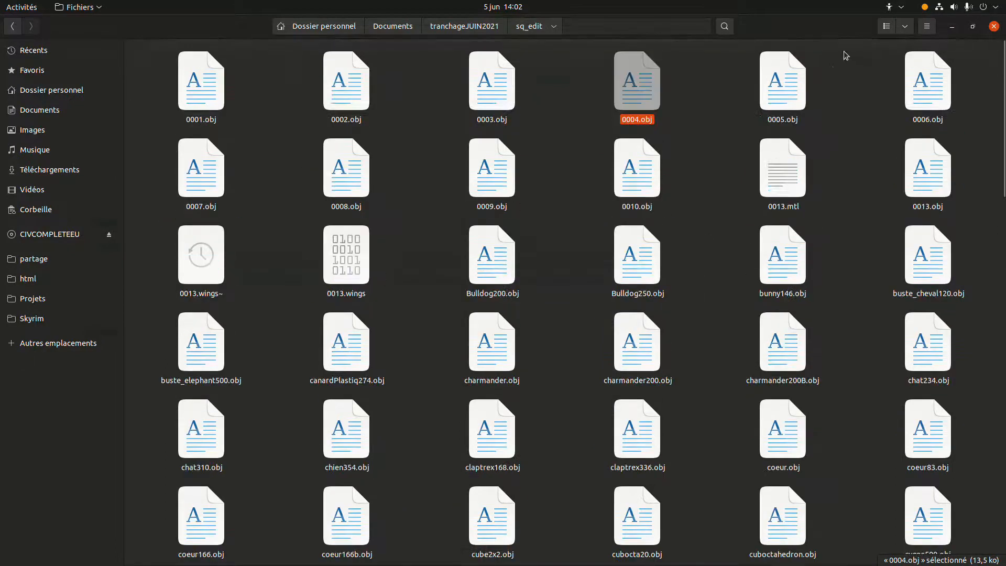
Show the sq_edit folder as a list, look through its files, and minimise the file manager window.
left_click(911, 28)
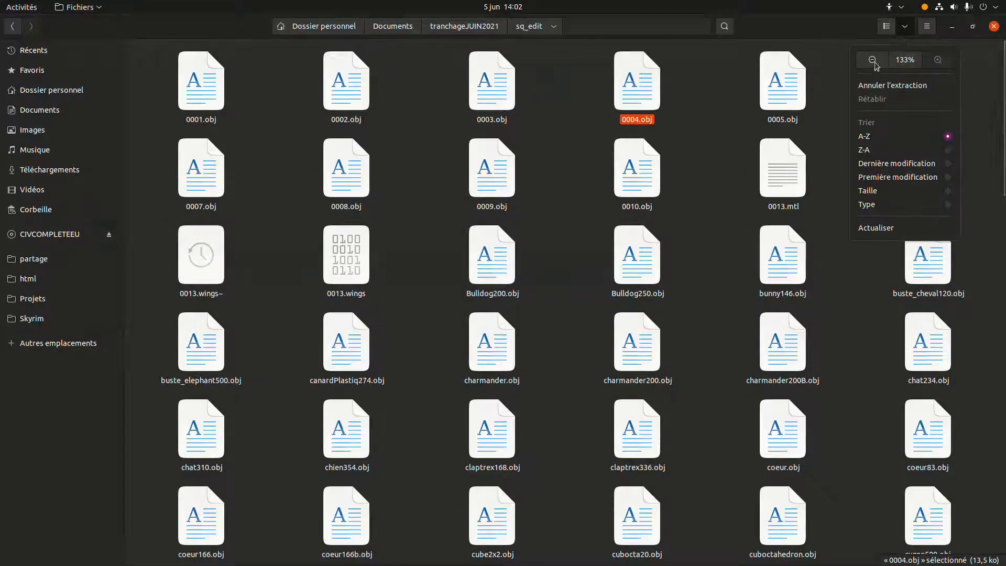
left_click(888, 31)
left_click(887, 27)
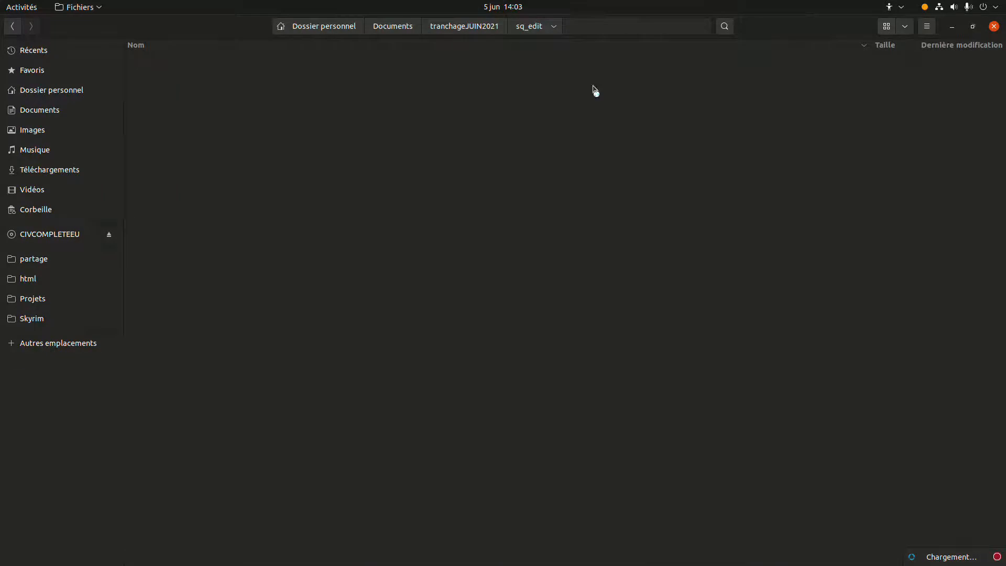
scroll(189, 456, "down", 5)
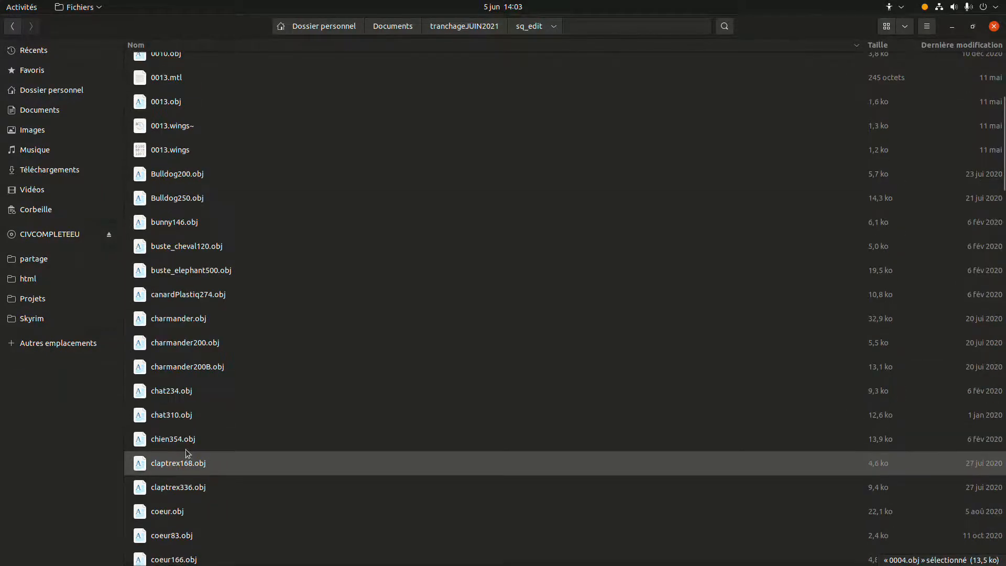
scroll(188, 454, "down", 18)
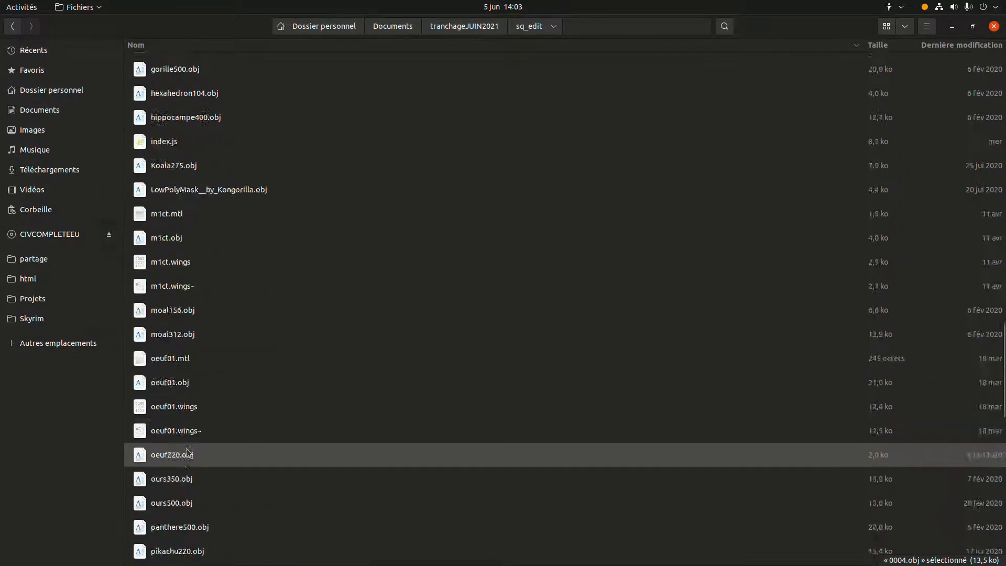
scroll(190, 454, "down", 5)
scroll(189, 453, "up", 5)
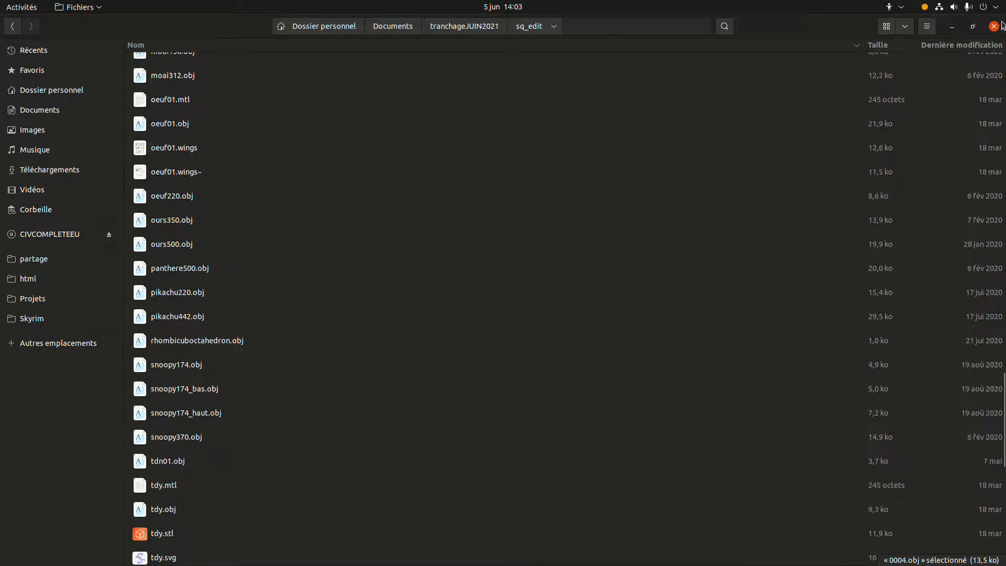
left_click(950, 29)
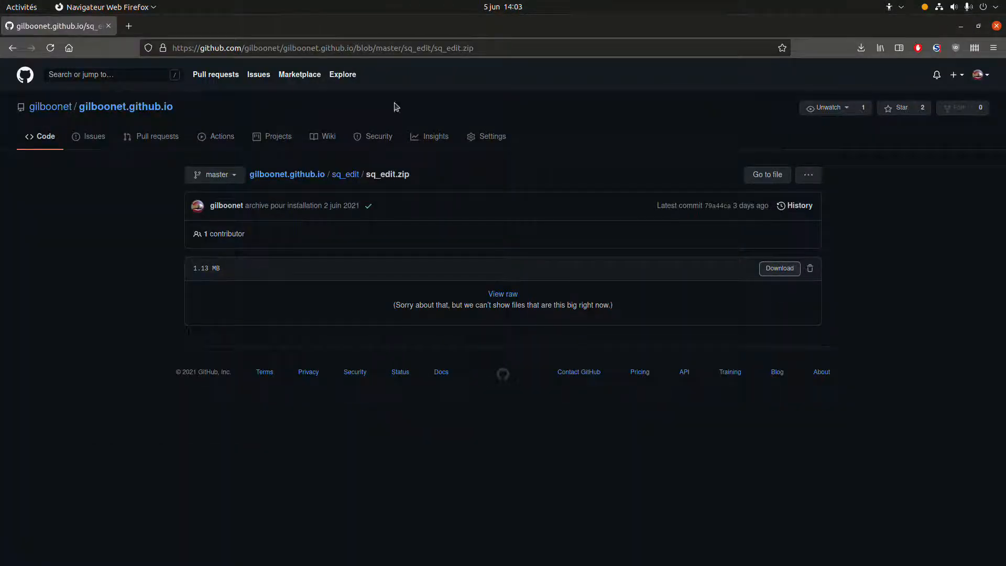
Open the bookmarked JSCAD.xyz page in Firefox and close the bookmarks sidebar.
left_click(901, 48)
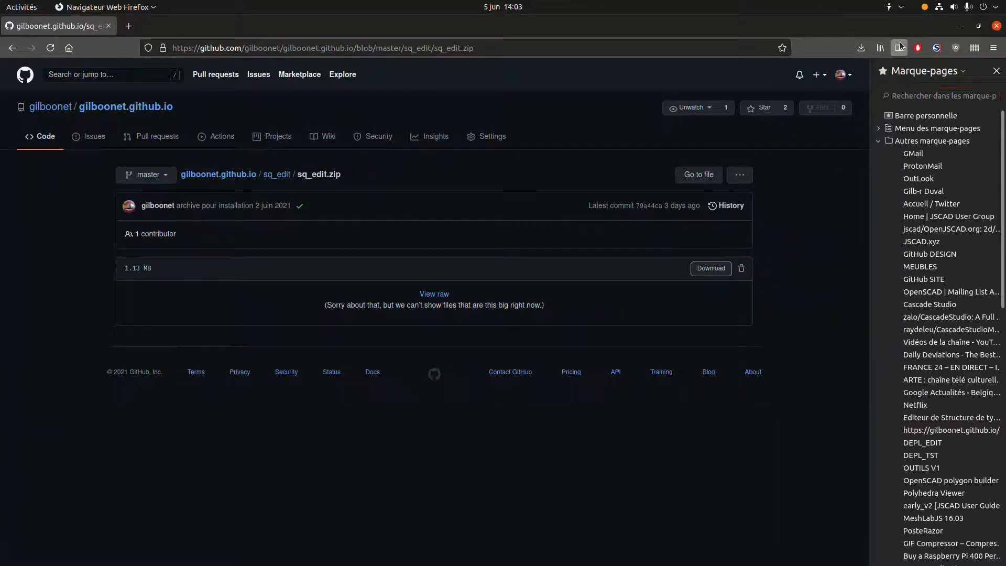
left_click(922, 242)
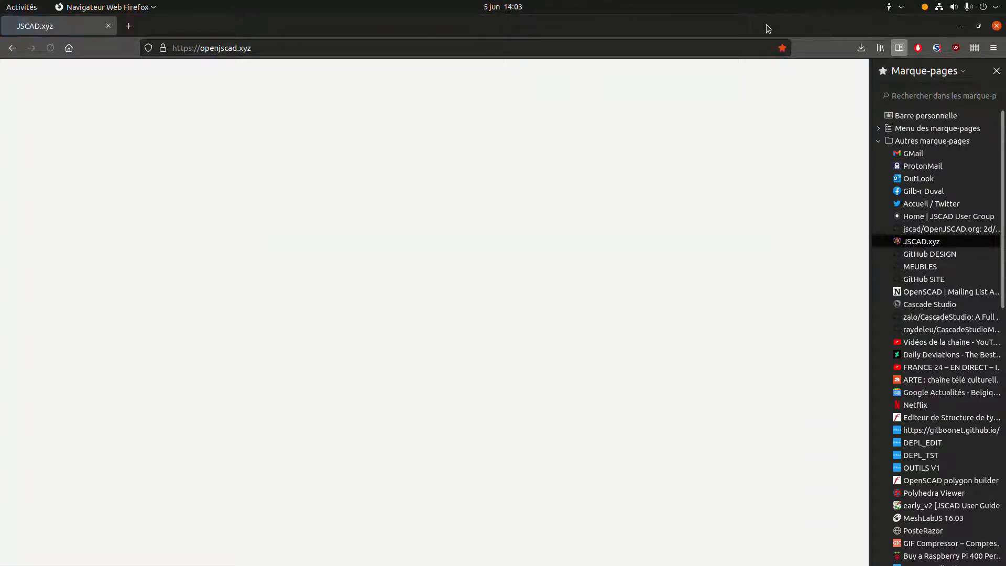
left_click(996, 71)
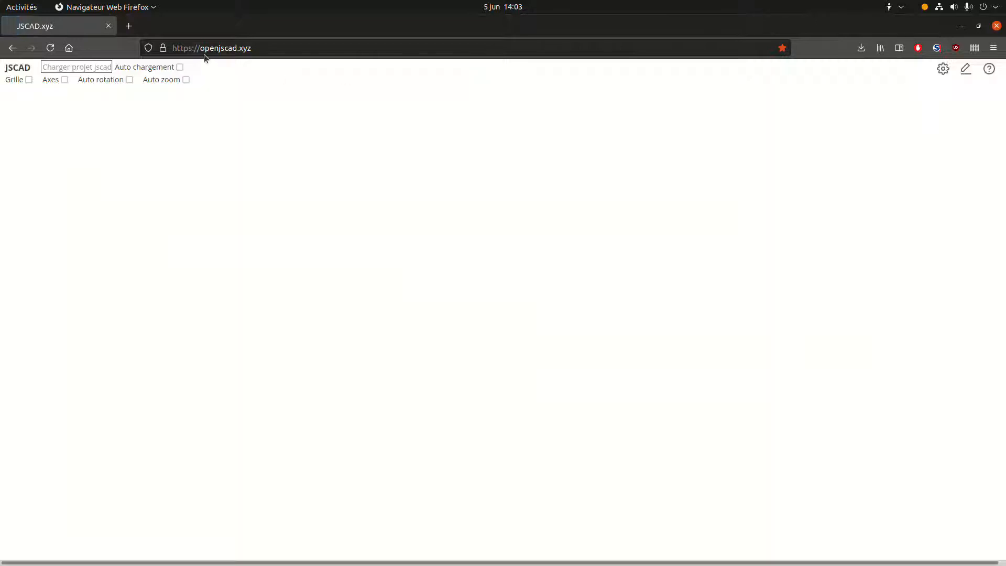
left_click(268, 48)
left_click_drag(269, 48, 149, 49)
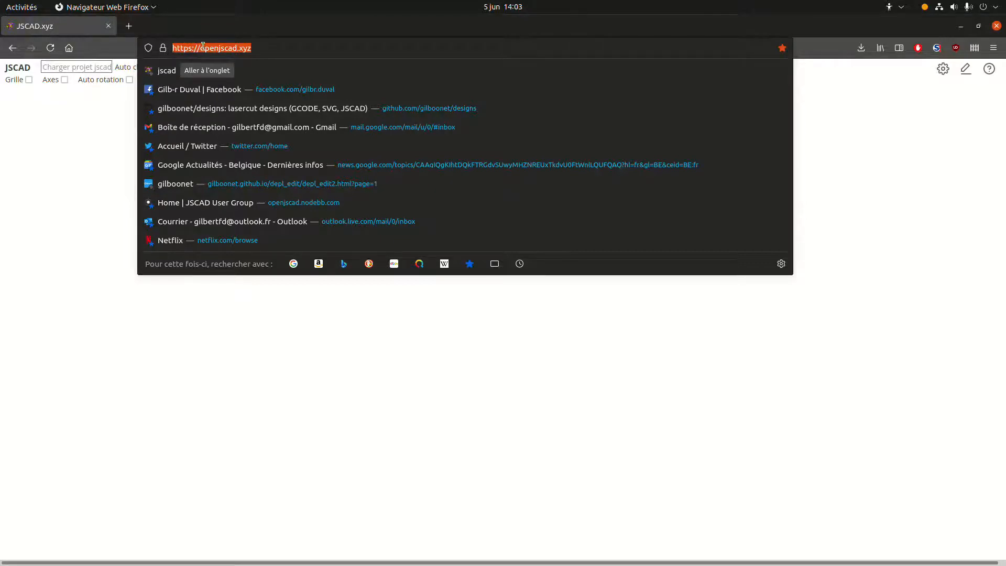
left_click(262, 46)
left_click(208, 460)
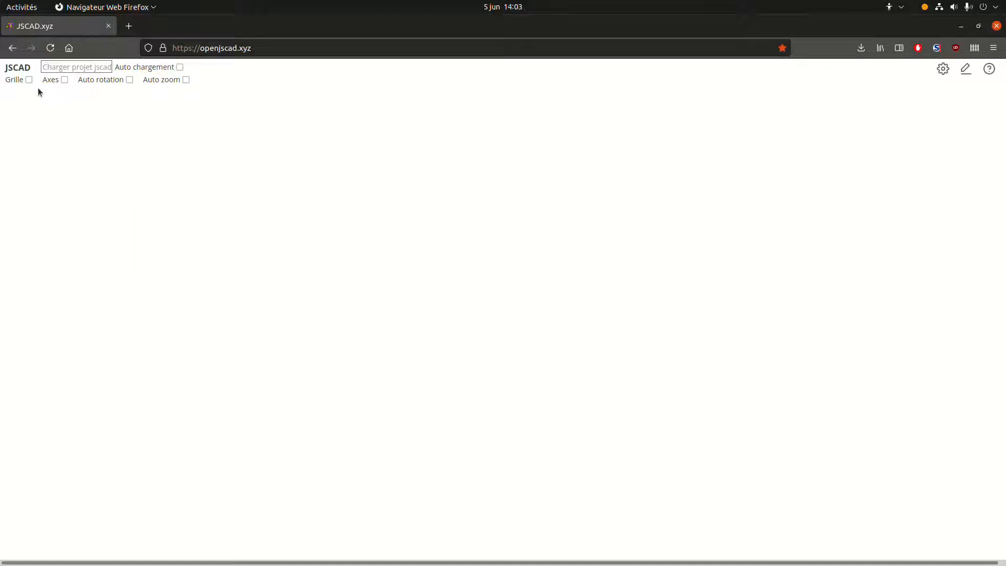
Load the sq_edit folder from Documents/tranchageJUIN2021 as the JSCAD project and approve sending all its files.
left_click(91, 71)
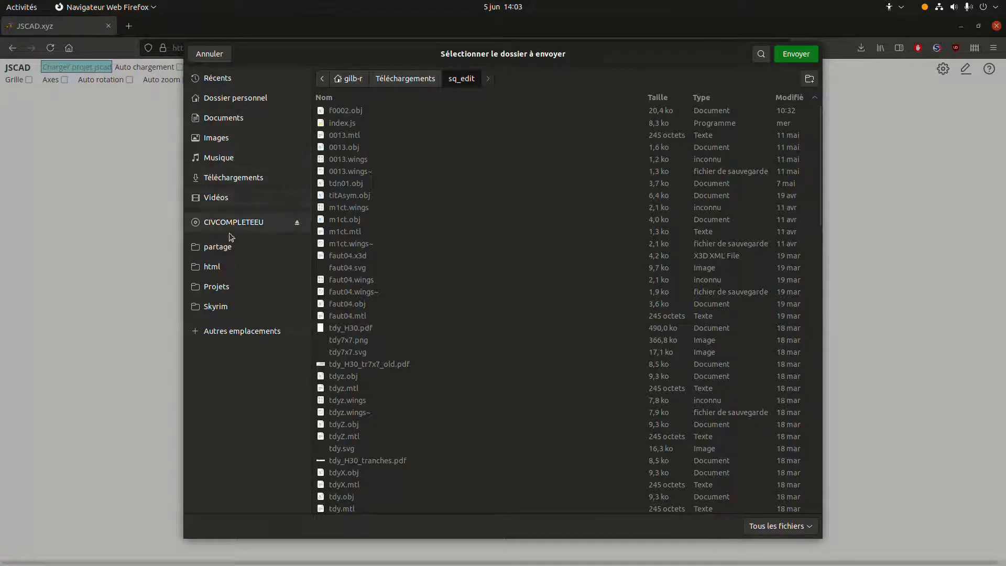
left_click(232, 118)
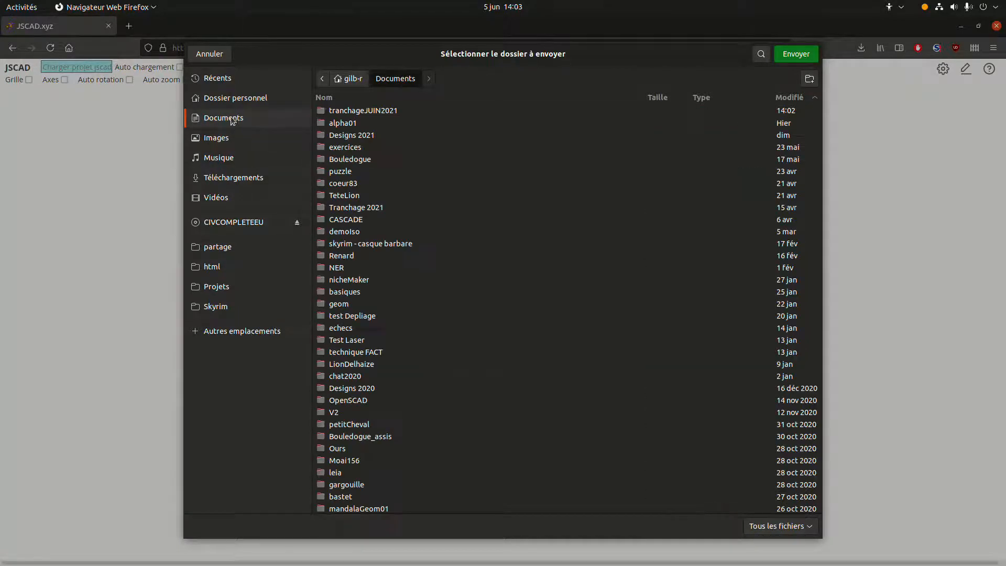
double_click(381, 111)
double_click(363, 112)
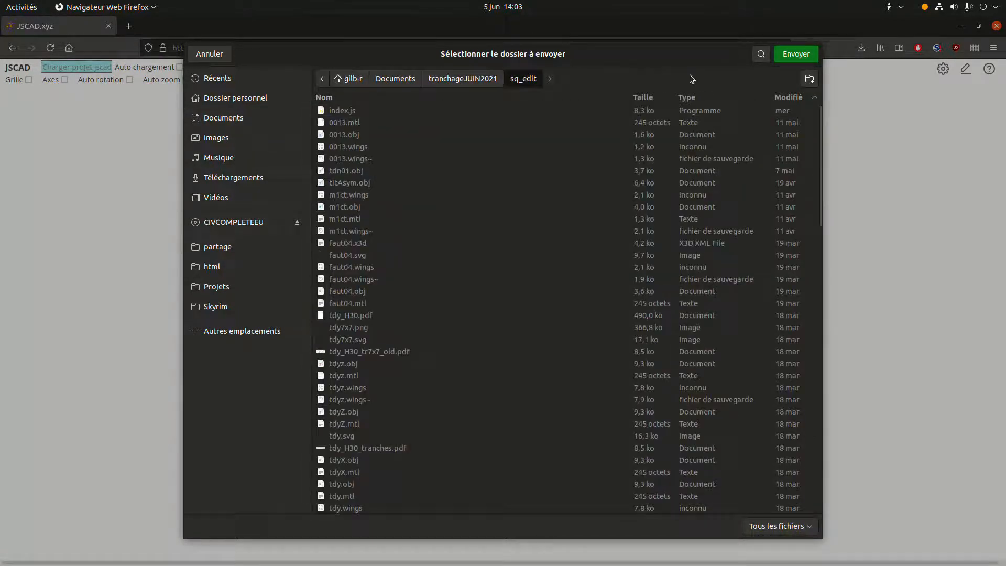
left_click(796, 54)
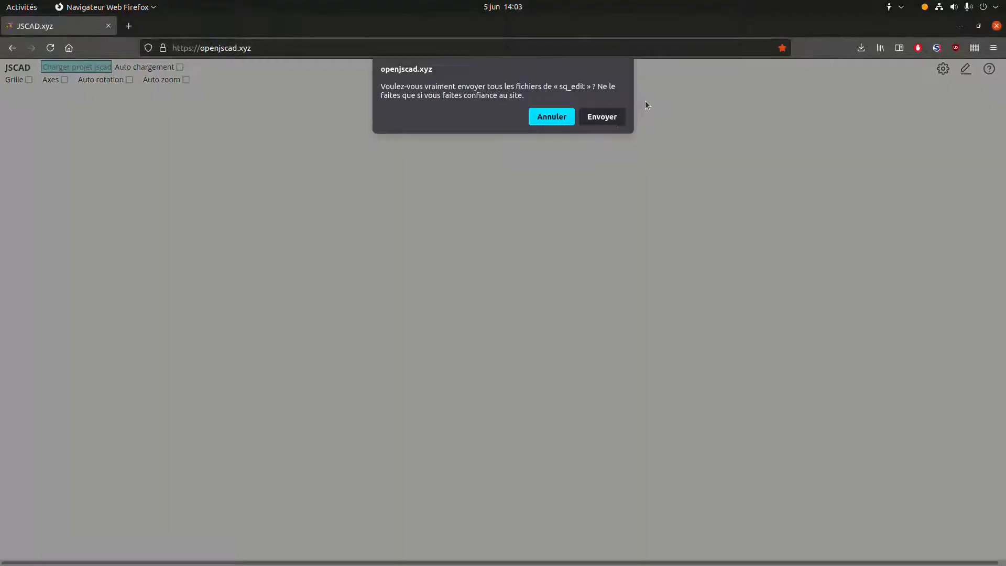
left_click(607, 121)
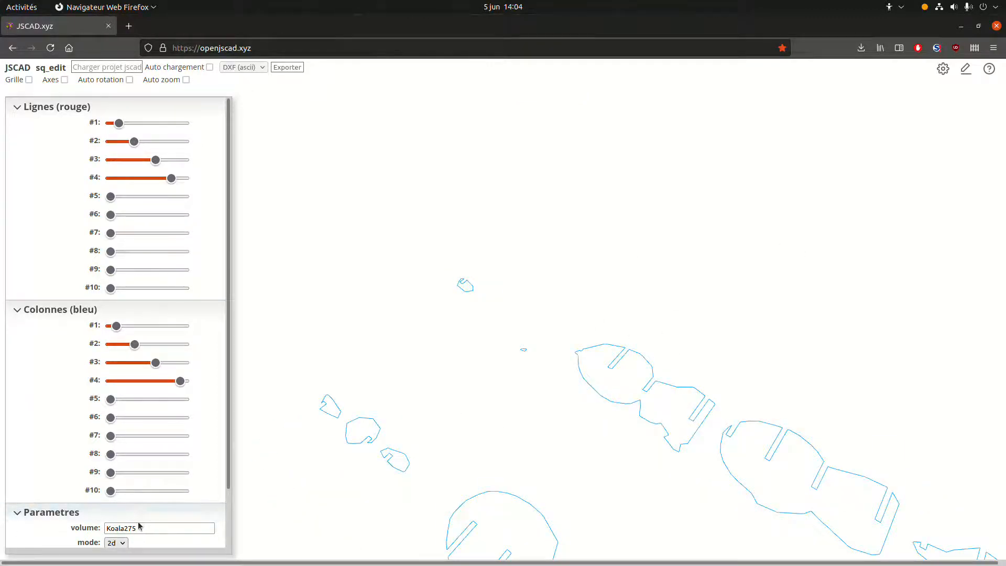
Examine the Parametres settings and the complete layout of 2D slices for the Koala275 volume.
scroll(139, 525, "down", 2)
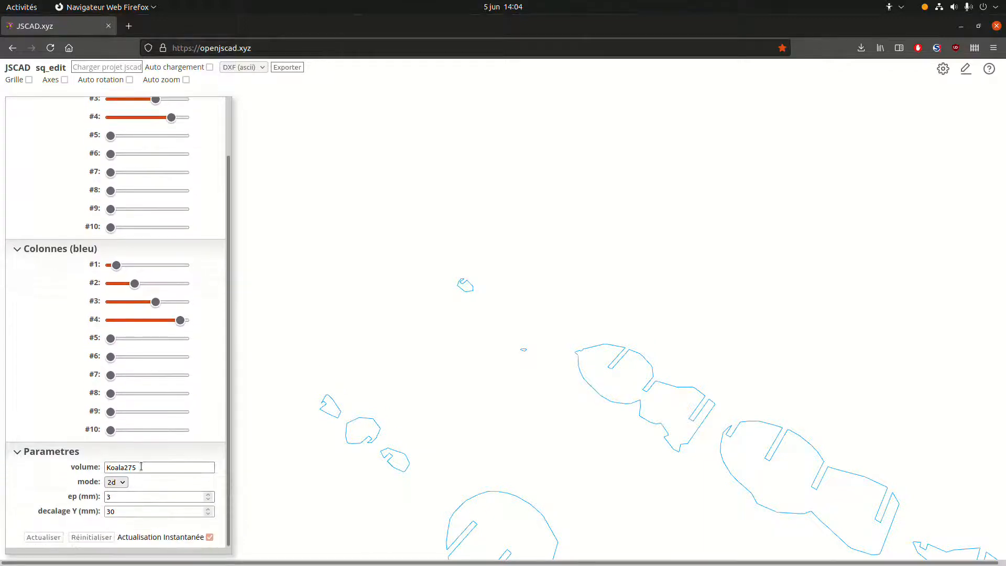
scroll(491, 412, "down", 6)
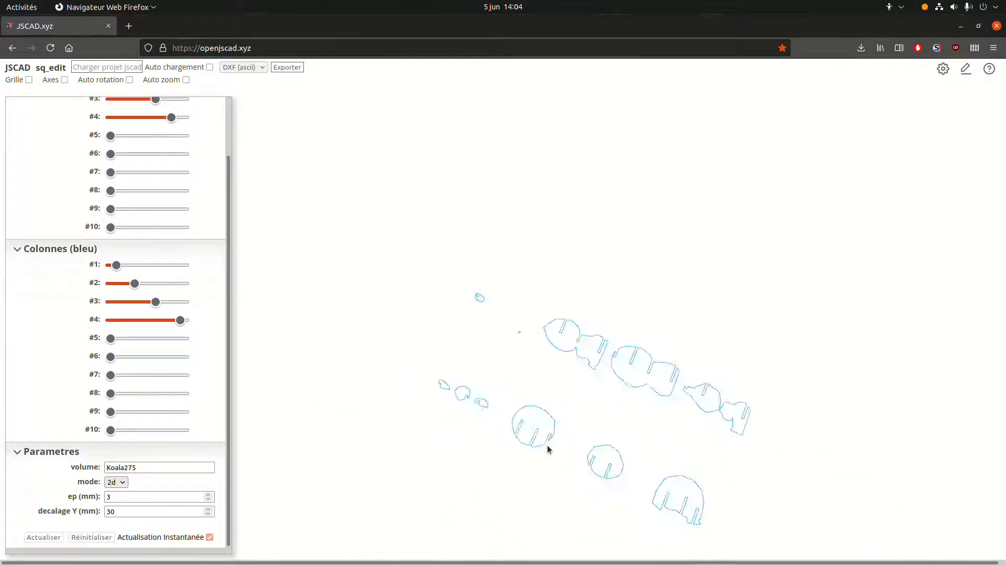
Switch the mode to 3d and inspect the koala model with its red and blue slice bands from several sides.
left_click(126, 483)
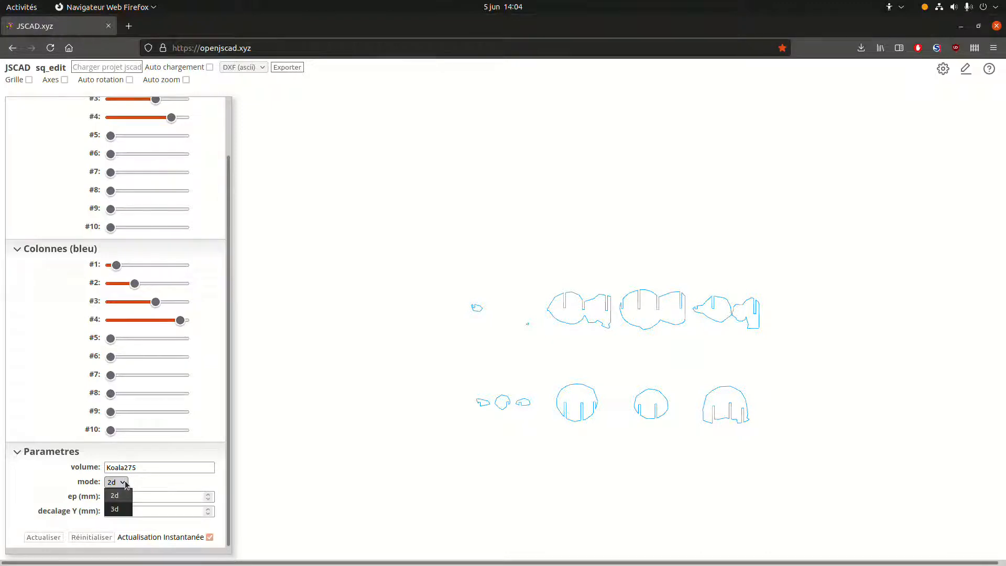
left_click(116, 509)
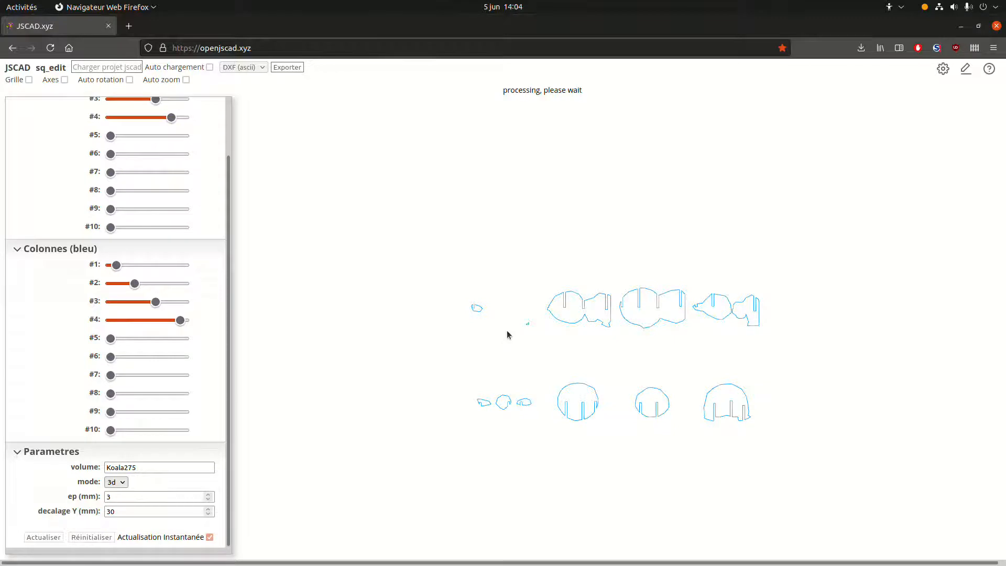
scroll(485, 346, "up", 2)
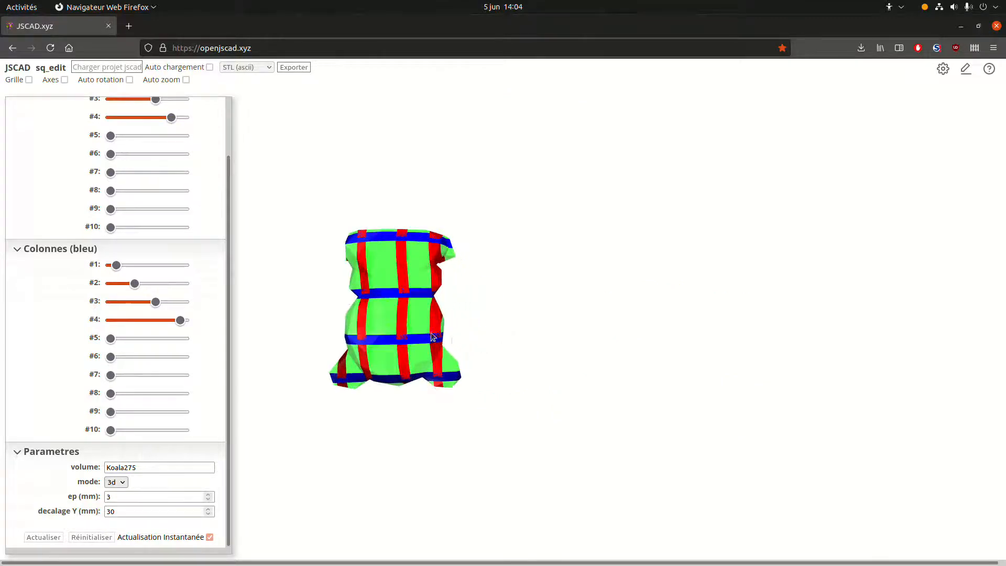
left_click_drag(442, 334, 593, 307, "shift")
left_click_drag(477, 306, 594, 158)
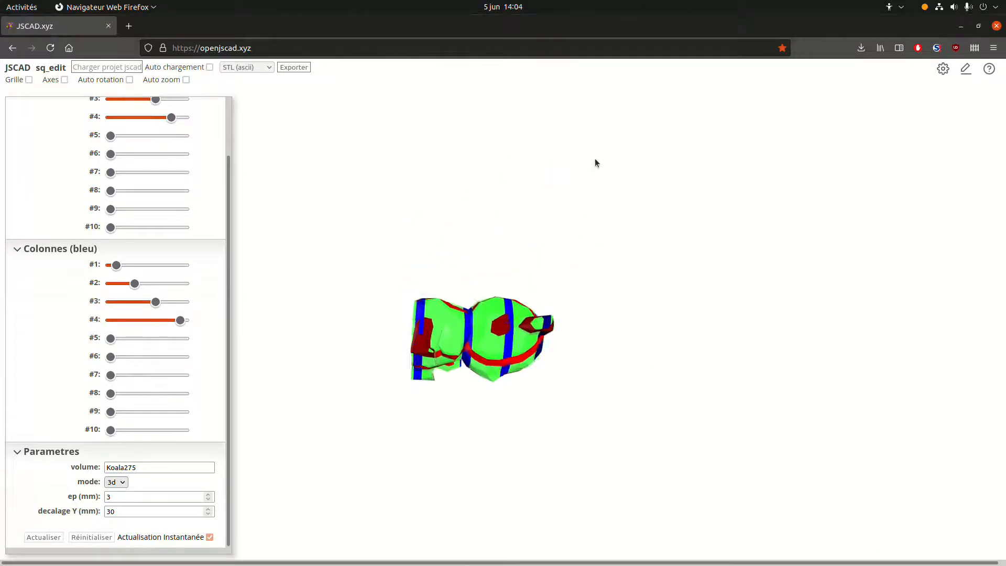
left_click_drag(530, 455, 418, 274)
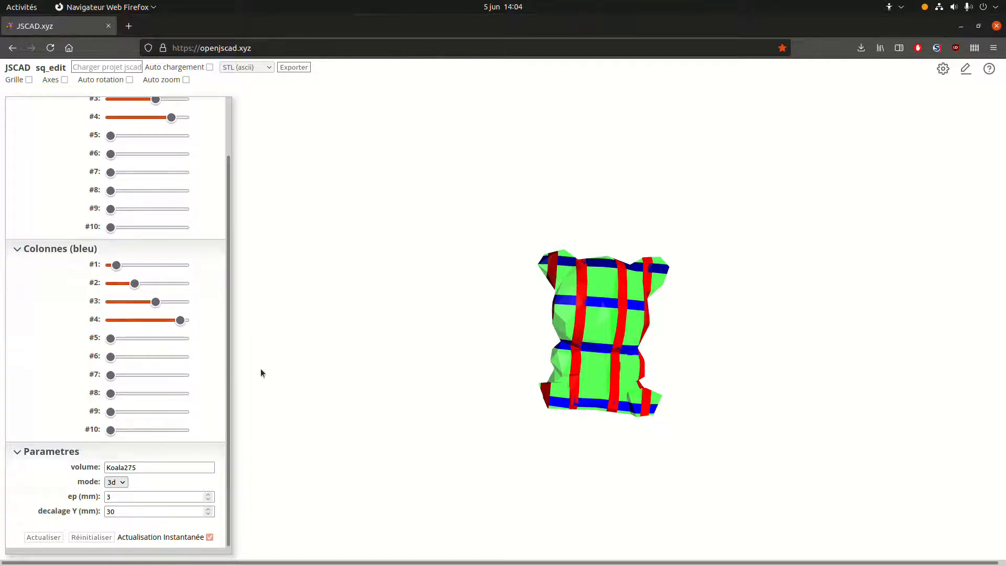
scroll(252, 330, "up", 3)
scroll(524, 324, "down", 2)
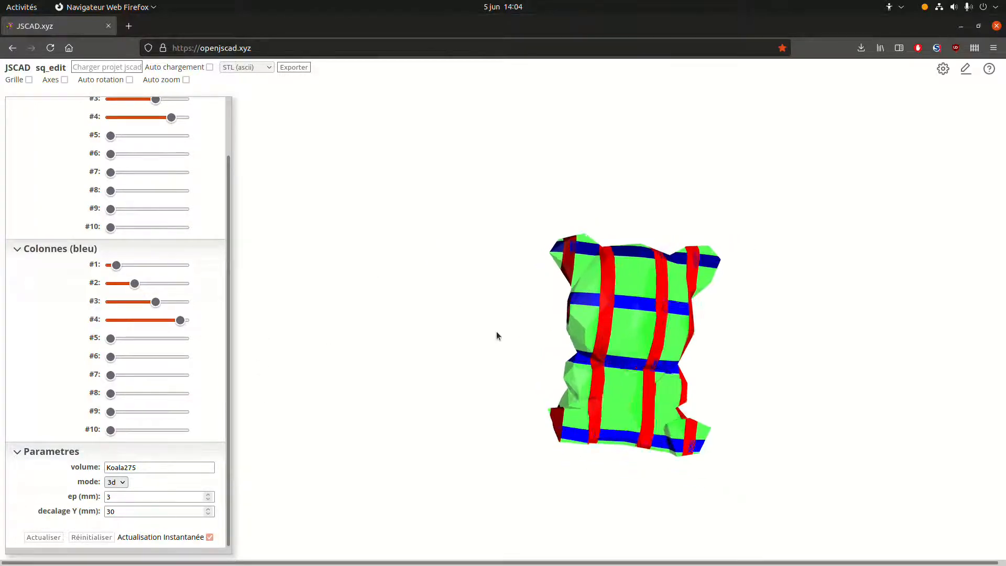
Remove red lines #4, #3 and #2 from the model by lowering their values to the minimum.
left_click_drag(229, 316, 216, 196)
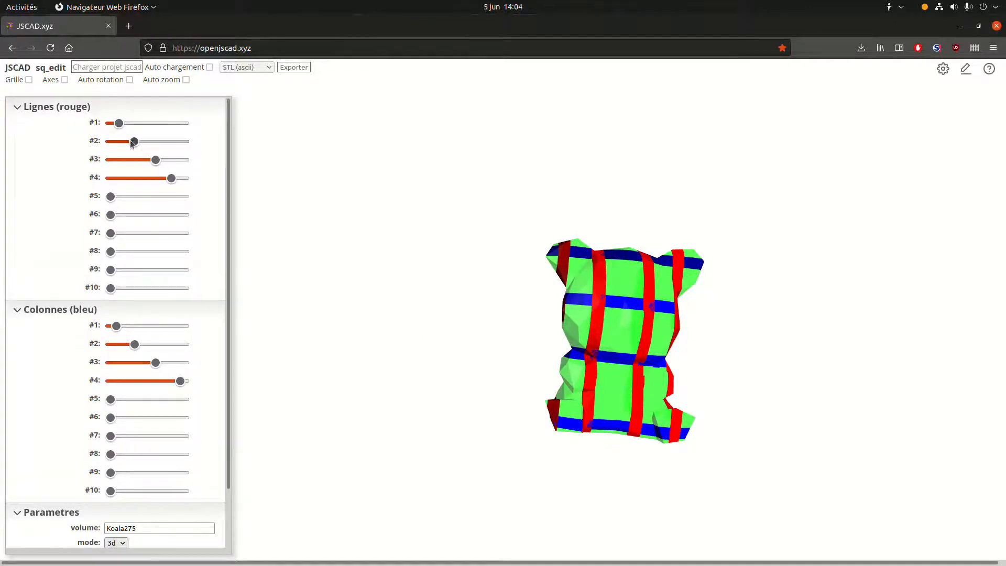
left_click_drag(171, 178, 81, 187)
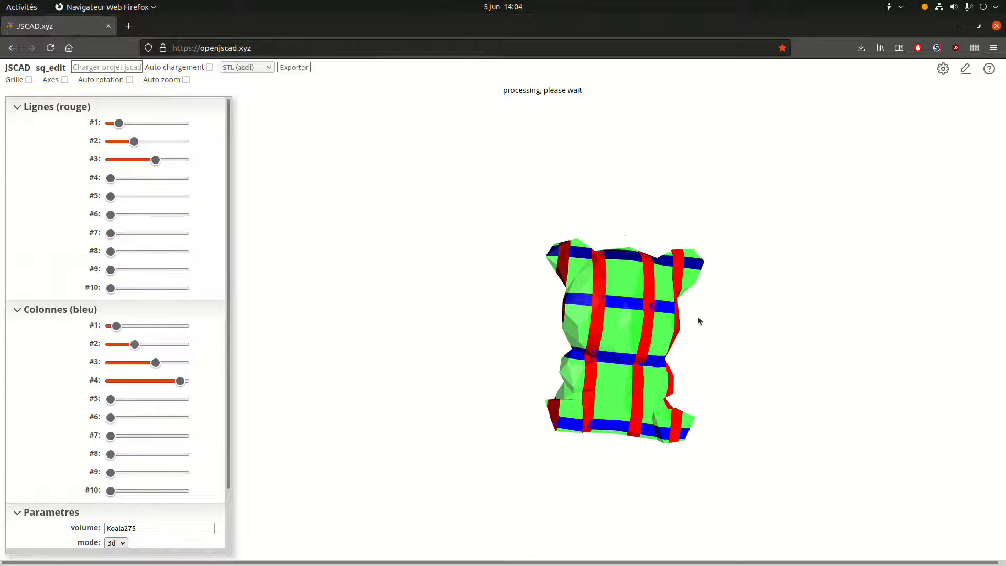
left_click_drag(156, 159, 93, 146)
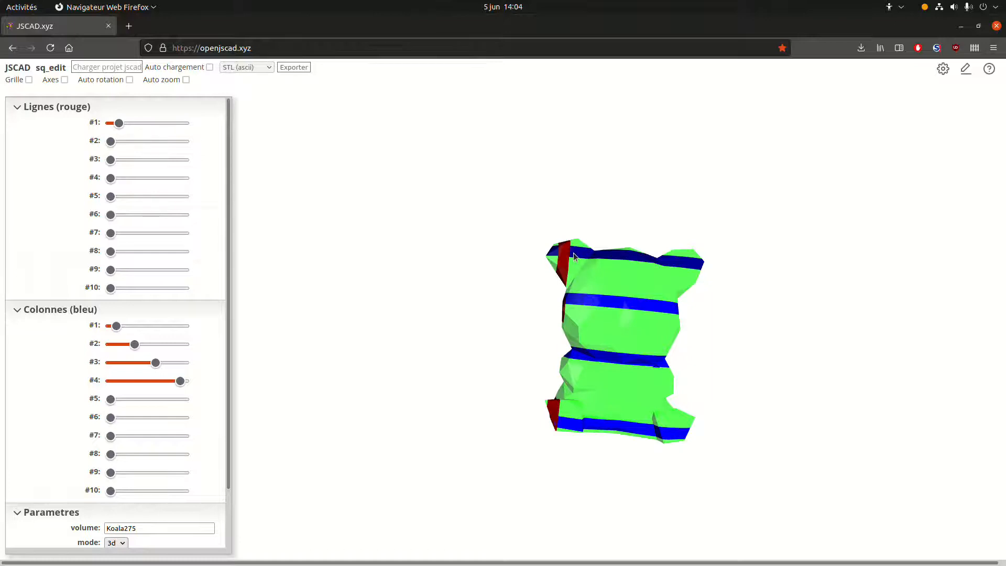
Place red line #2 at about a quarter, #3 slightly past half and #4 at about three quarters of their ranges.
left_click_drag(110, 142, 131, 143)
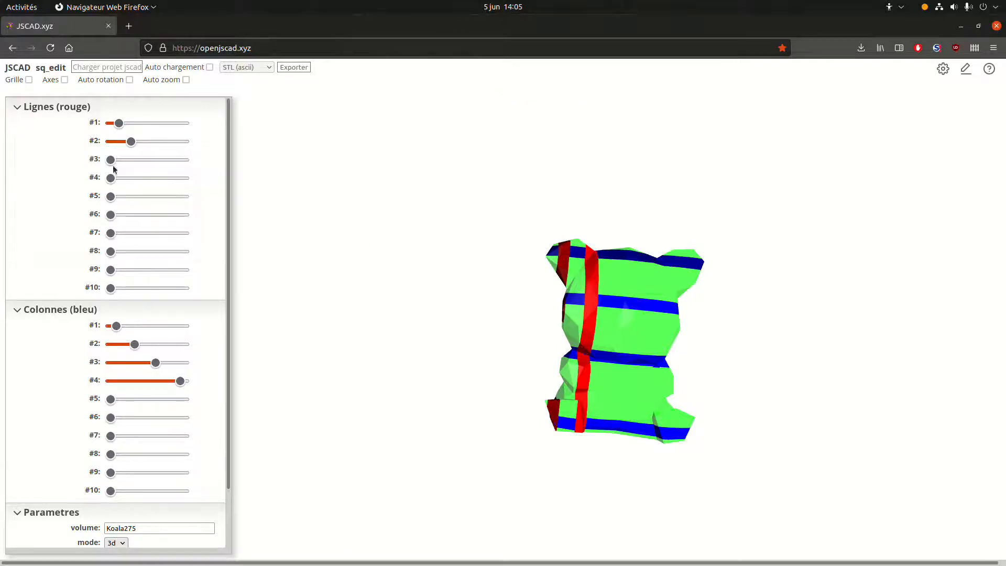
left_click_drag(137, 163, 179, 166)
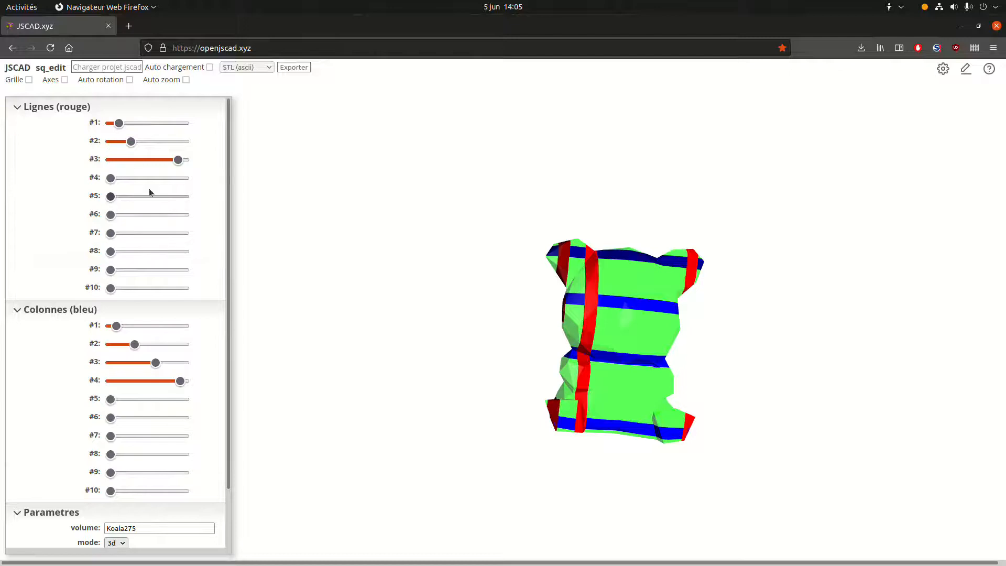
left_click_drag(178, 160, 151, 161)
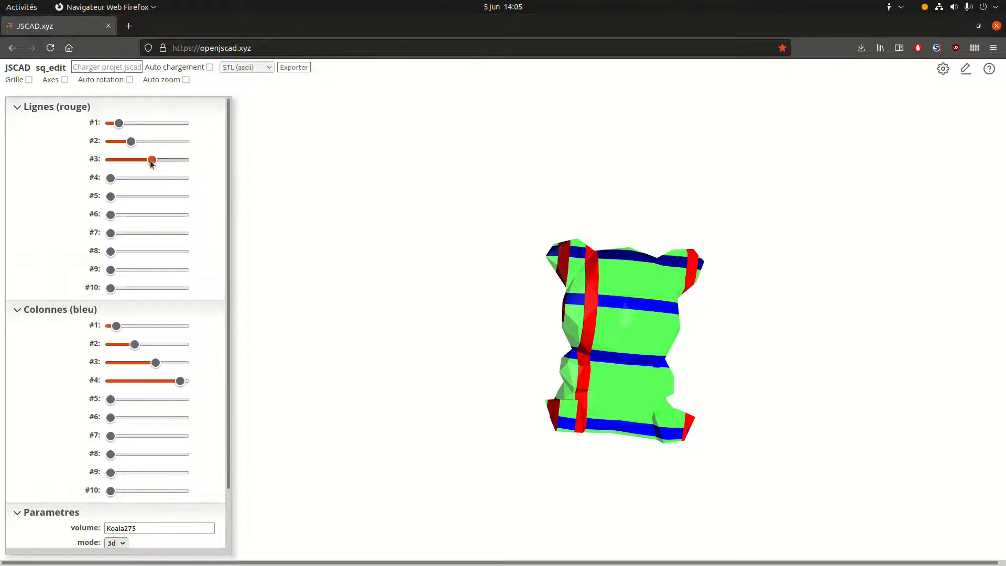
left_click_drag(110, 178, 167, 183)
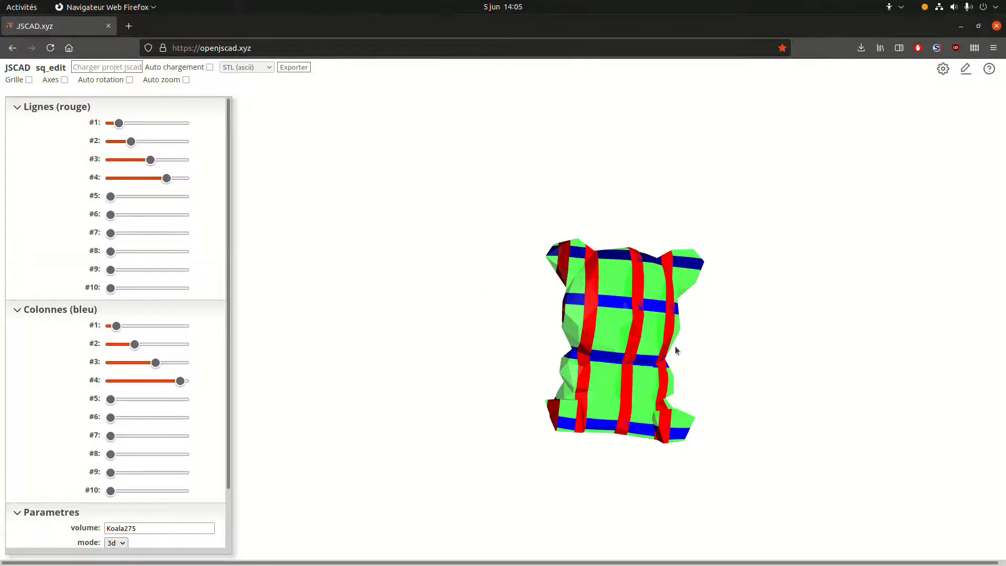
Add red line #5 near the end of its range so that it cuts through the koala's outer ear and foot.
left_click_drag(648, 329, 621, 397)
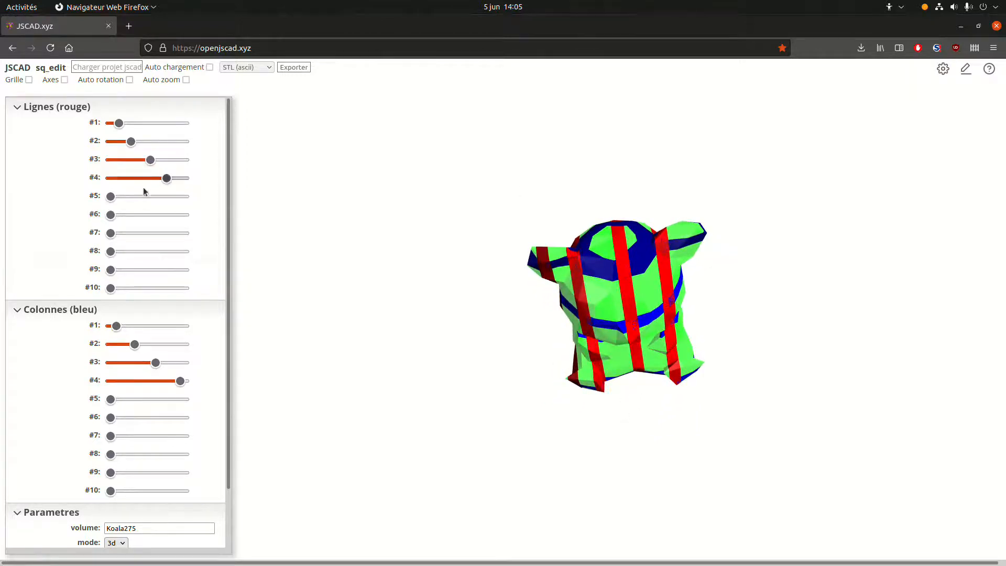
left_click_drag(110, 198, 178, 197)
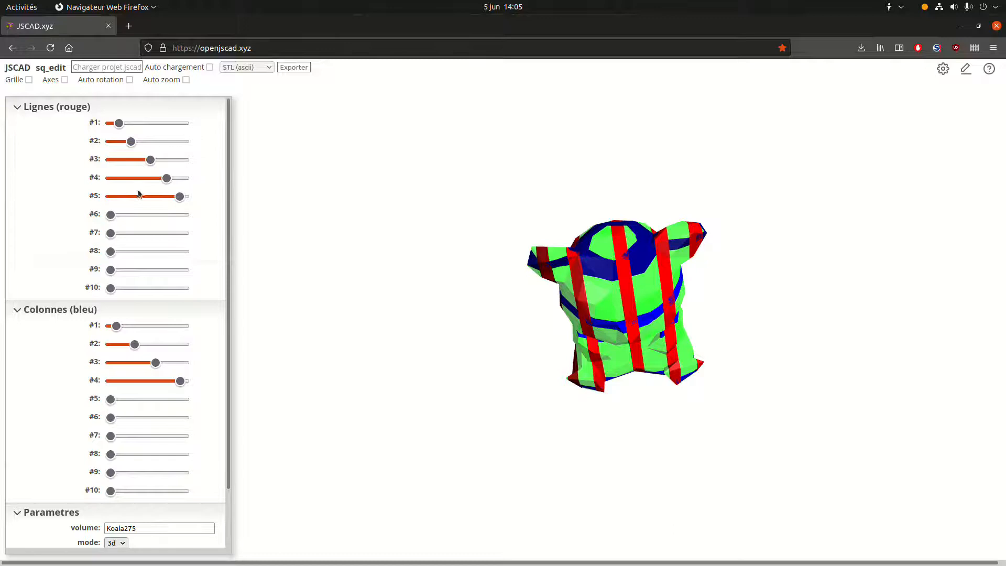
left_click_drag(549, 348, 565, 288)
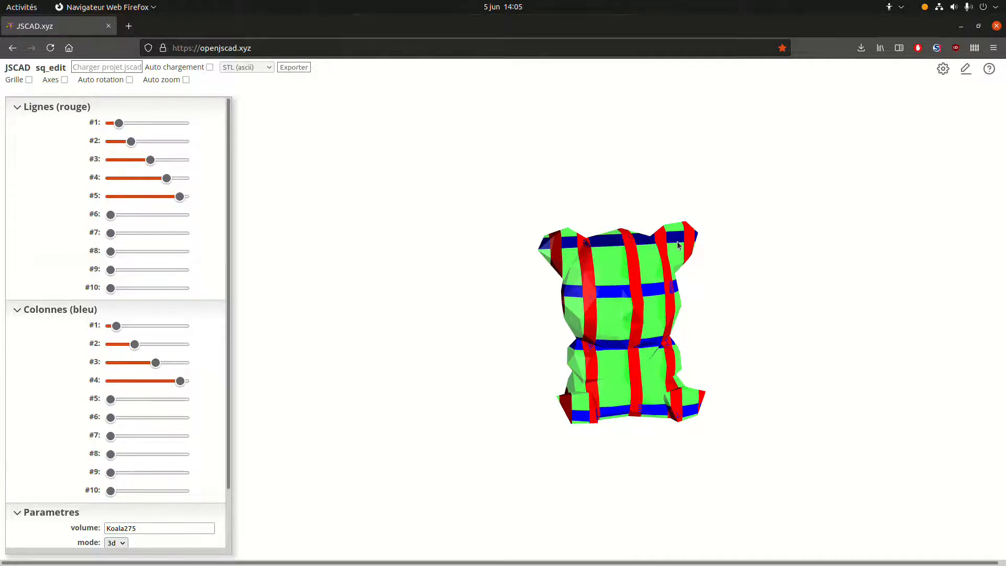
Shift blue column #1 slightly further along the model and move column #3 to just under three quarters of its range.
left_click_drag(730, 243, 613, 230)
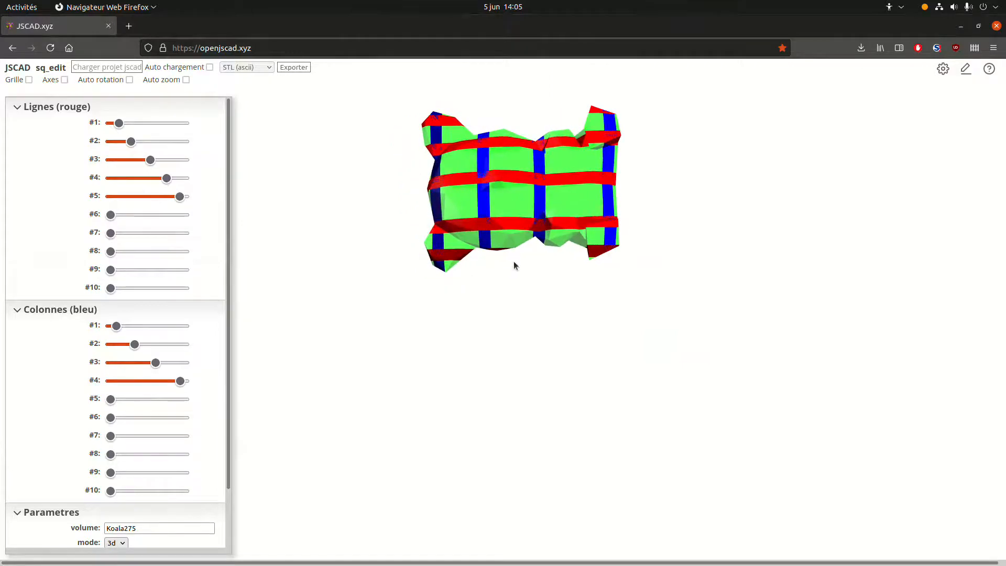
left_click_drag(515, 249, 562, 337, "shift")
scroll(551, 341, "up", 5)
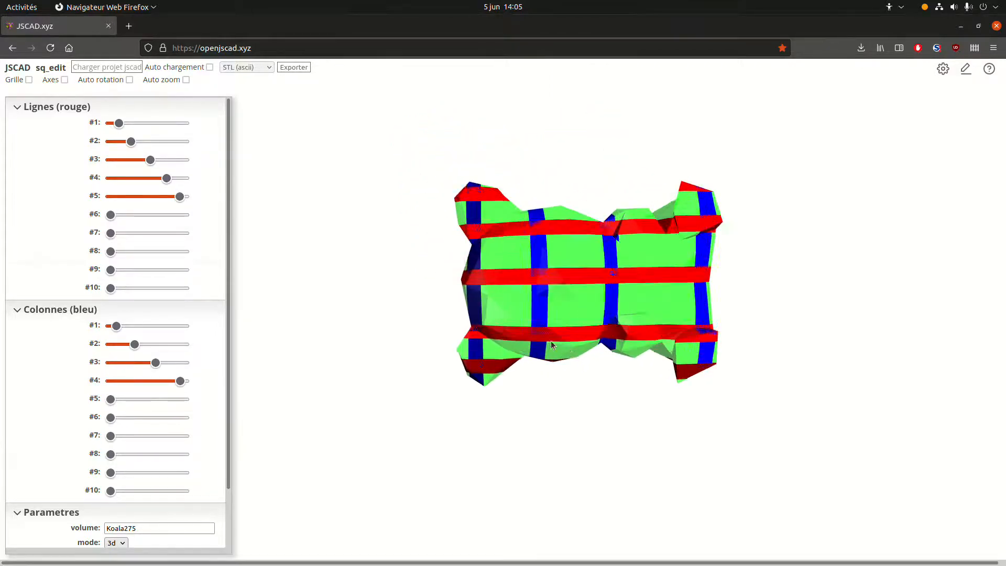
left_click_drag(116, 327, 118, 327)
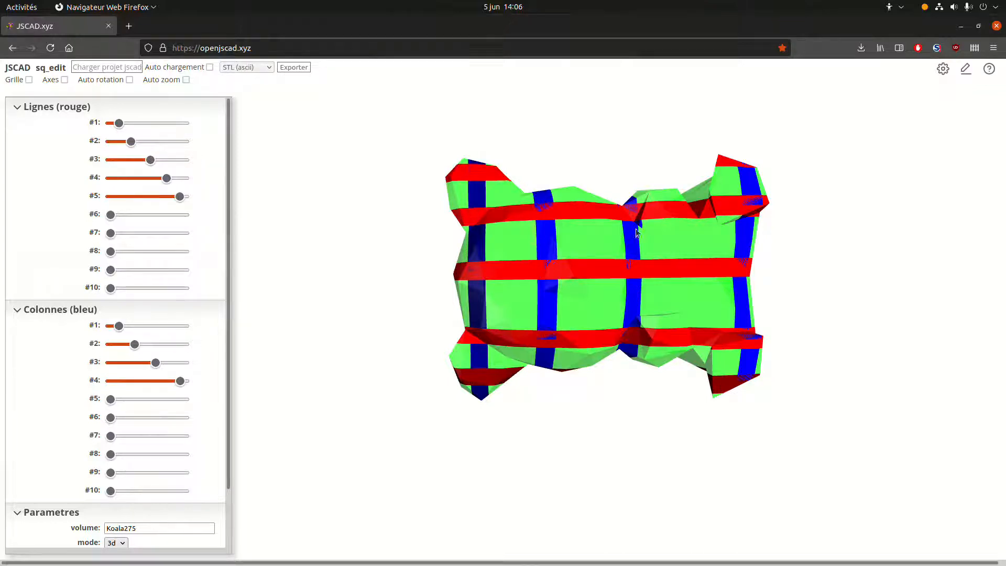
left_click_drag(156, 363, 163, 365)
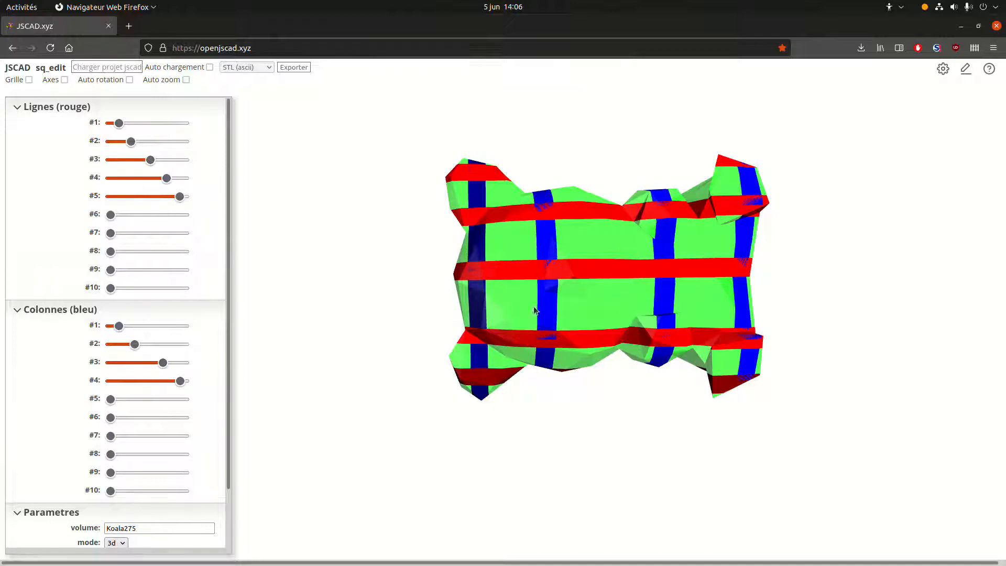
Switch the mode back to 2d and lay out all the koala slices in two horizontal rows in view.
scroll(135, 346, "down", 3)
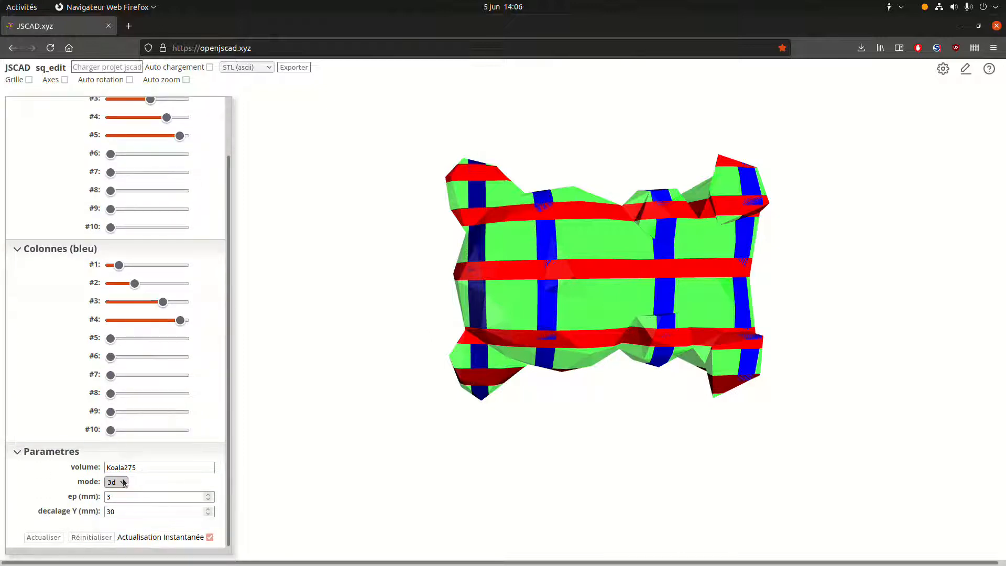
left_click(123, 483)
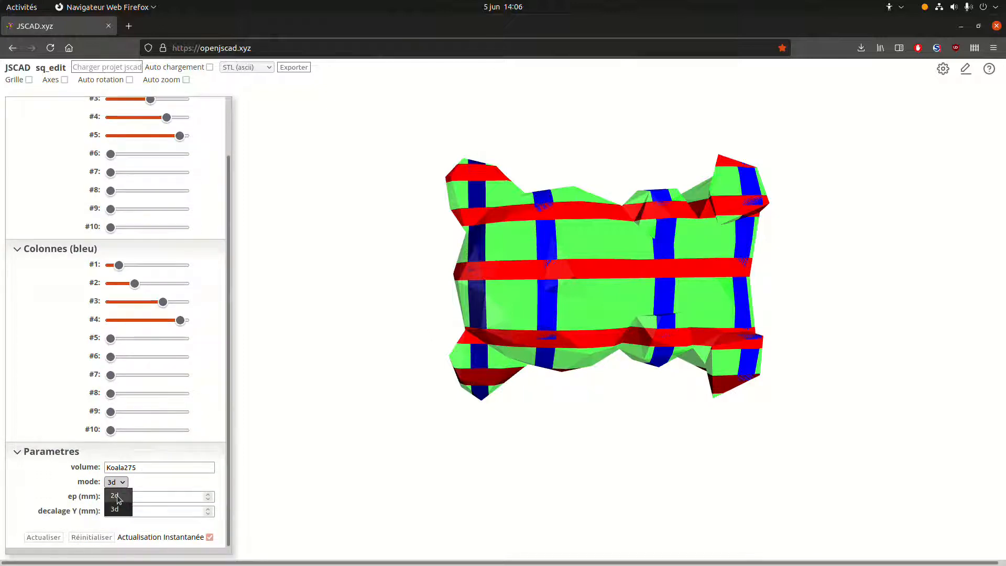
left_click(117, 496)
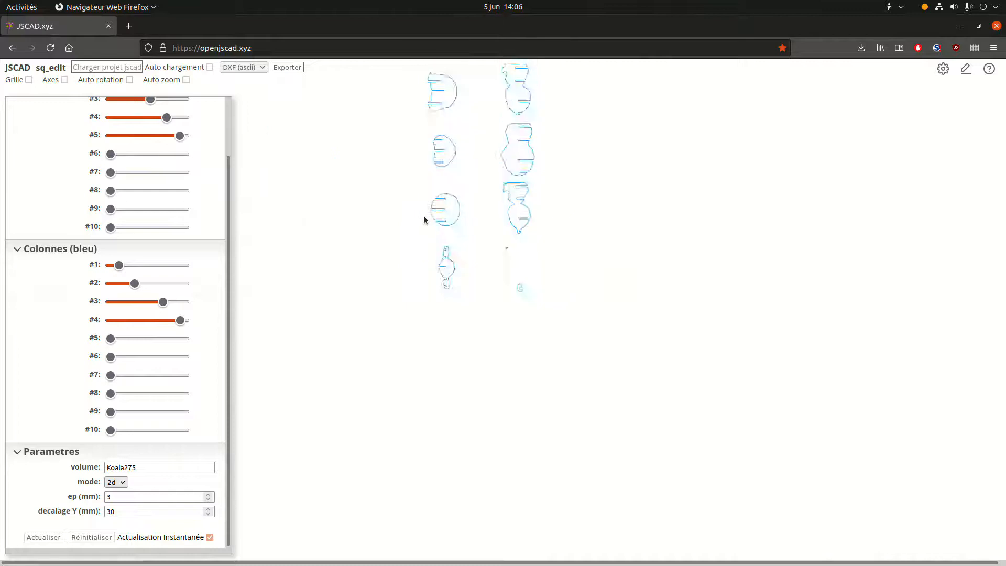
left_click_drag(545, 297, 662, 320)
scroll(586, 304, "up", 8)
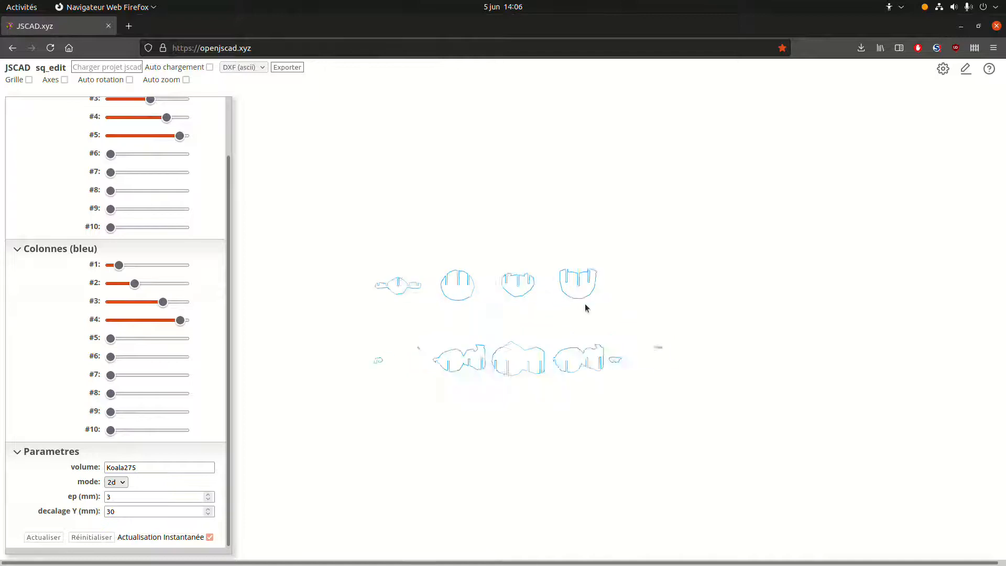
left_click_drag(586, 304, 636, 249, "shift")
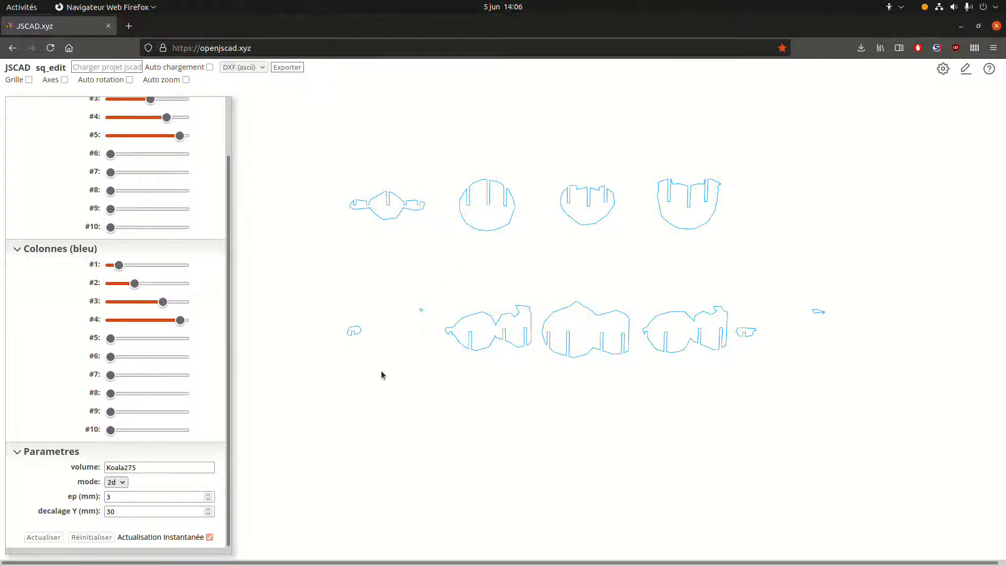
Select SVG as the export format and inspect the notches of the 2D slices.
left_click(260, 67)
left_click(250, 108)
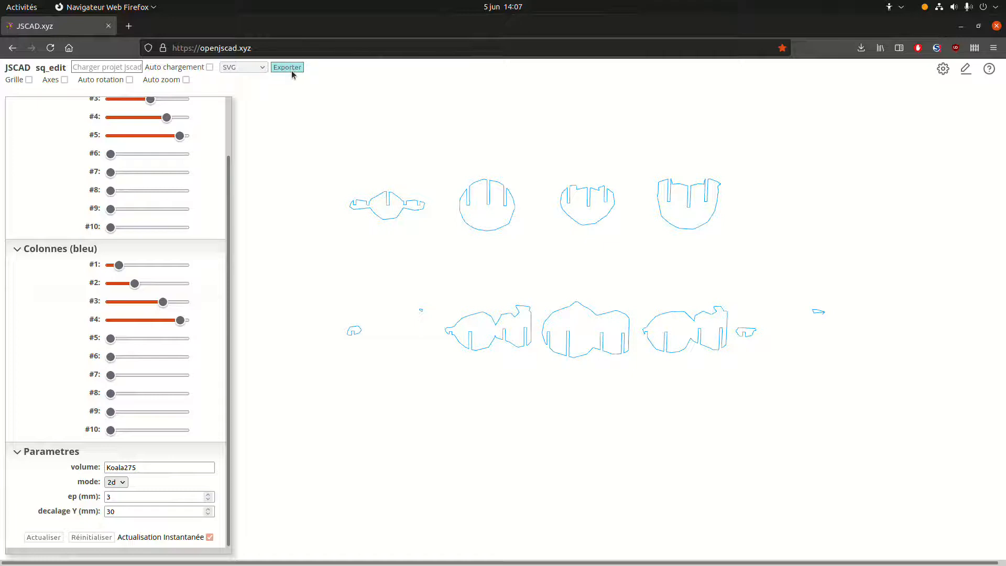
scroll(578, 322, "up", 3)
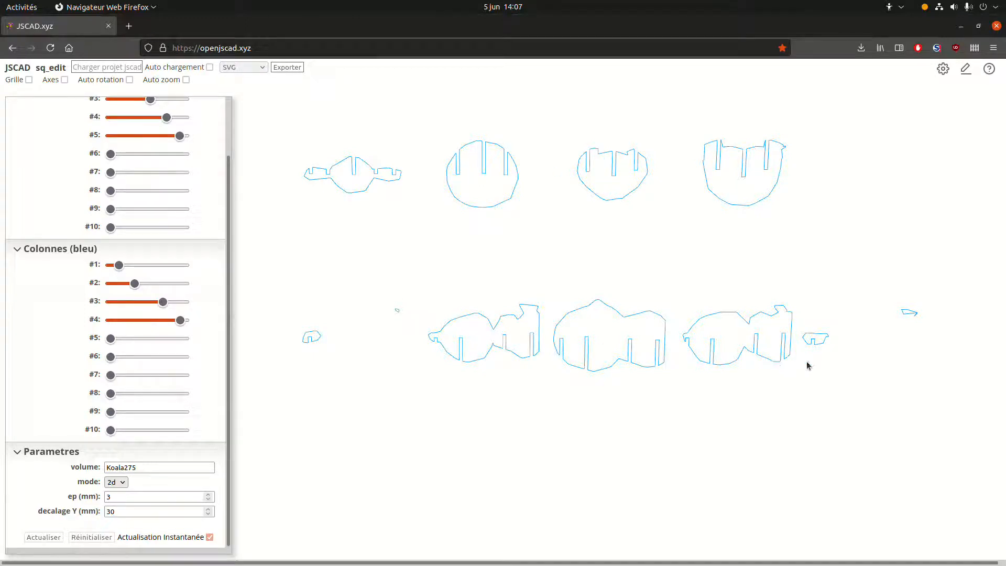
scroll(758, 370, "up", 2)
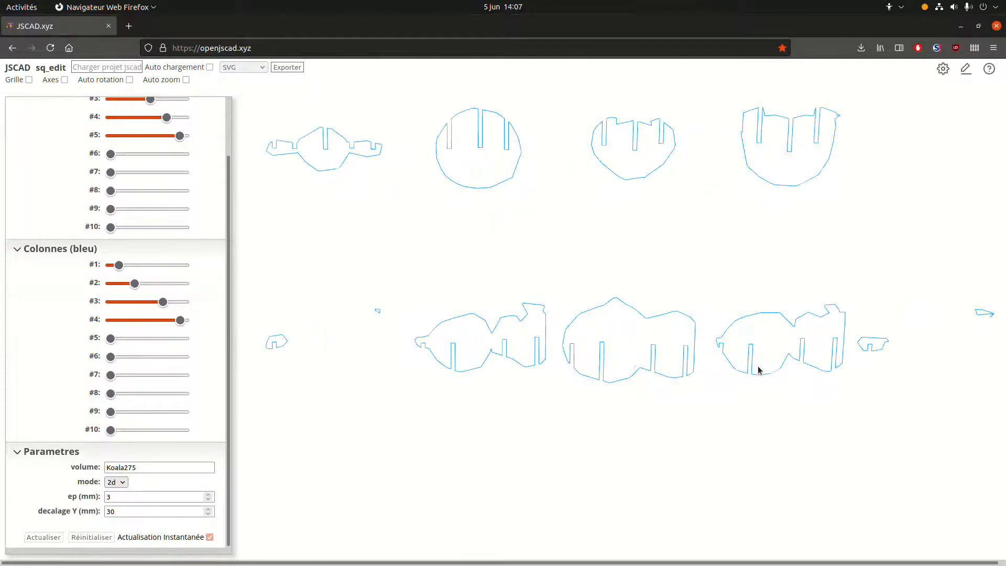
scroll(758, 371, "down", 1)
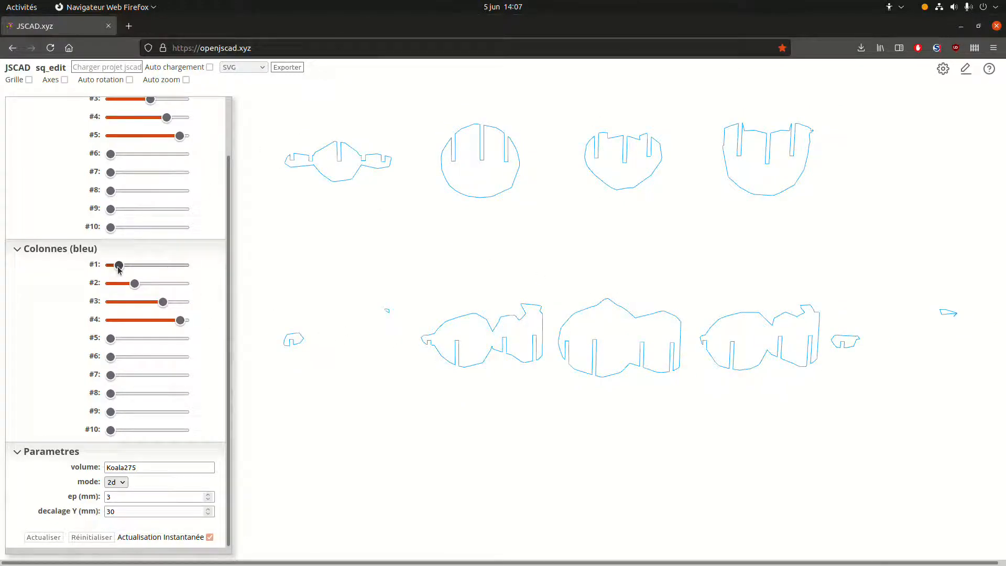
Fine-tune the 2D slices by raising blue column #1 very slightly and lowering column #4 slightly.
left_click_drag(118, 268, 121, 266)
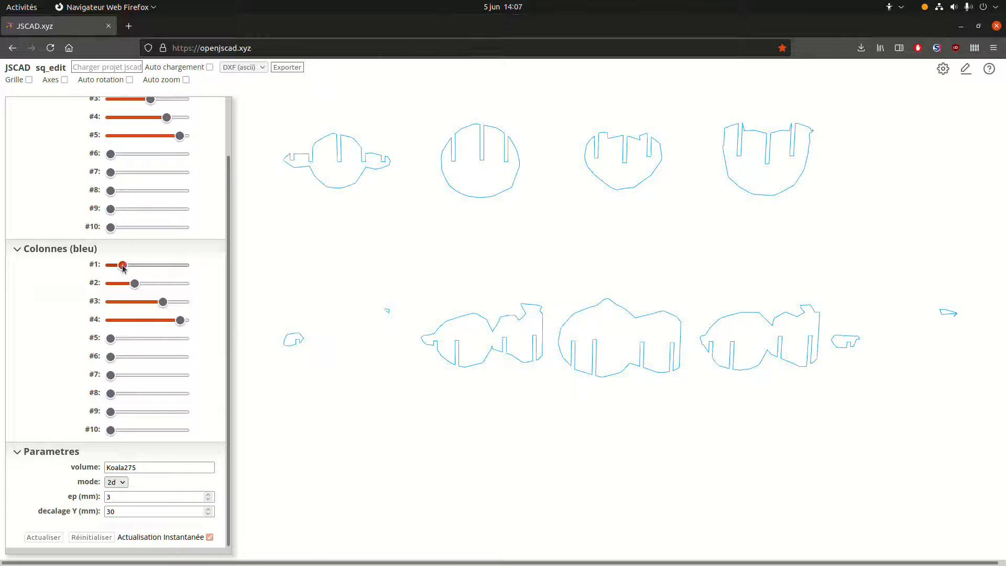
left_click_drag(122, 265, 120, 265)
left_click(181, 320)
left_click_drag(178, 321, 177, 321)
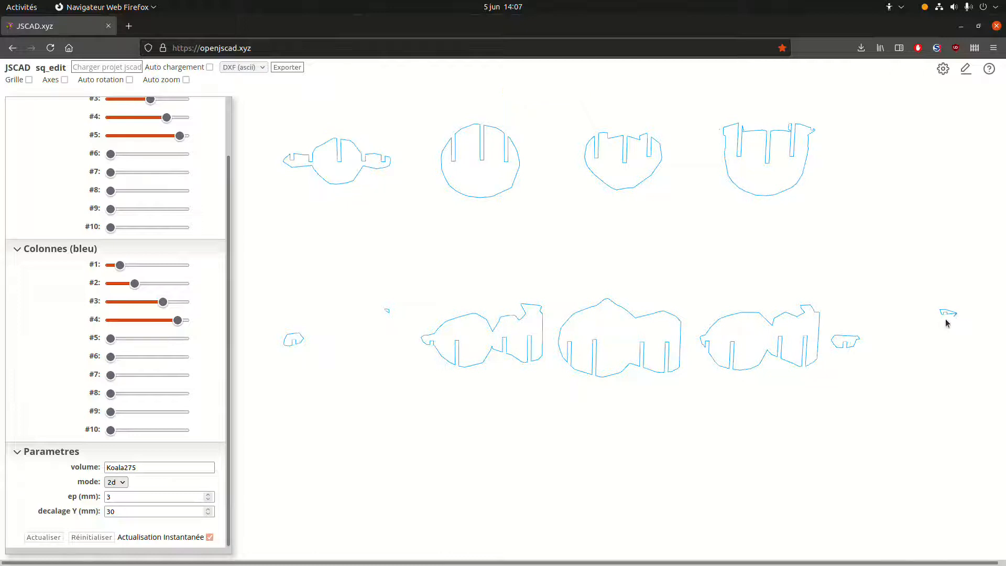
Select SVG as the export format for the adjusted slices and review the complete set of parts.
left_click(258, 67)
left_click(243, 108)
scroll(432, 247, "down", 4)
scroll(432, 248, "up", 3)
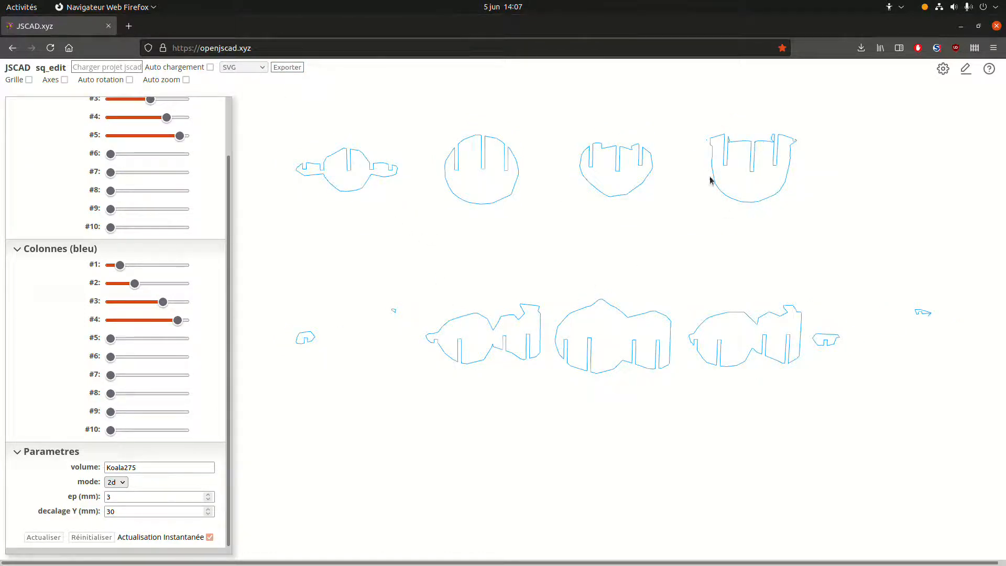
scroll(243, 195, "up", 2)
scroll(247, 267, "down", 1)
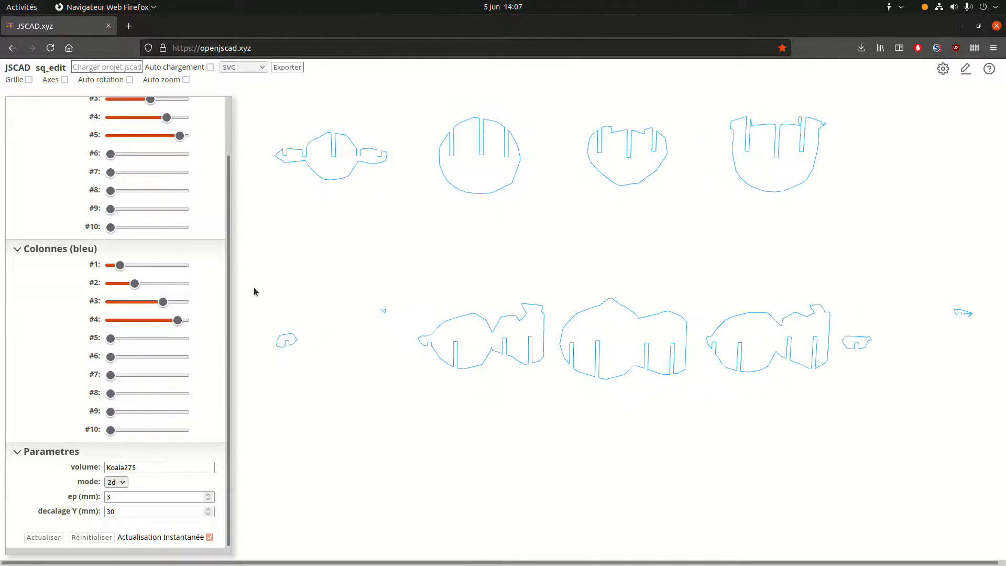
scroll(206, 250, "up", 2)
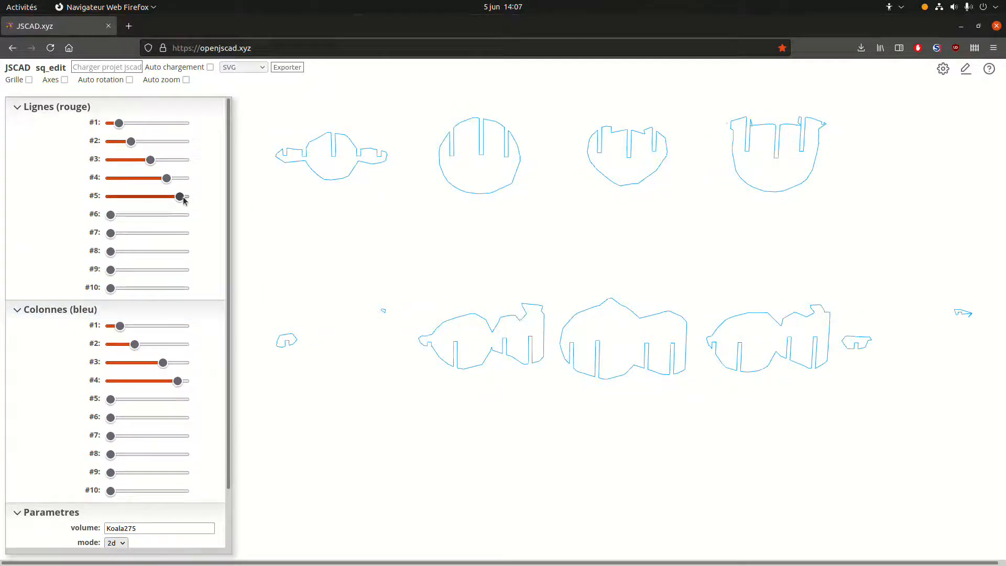
mouse_move(440, 289)
left_mouse_down("shift")
mouse_move(532, 306)
mouse_move(191, 321)
mouse_move(471, 262)
mouse_move(507, 332)
mouse_move(516, 469)
mouse_move(506, 267)
mouse_move(477, 281)
mouse_move(485, 310)
left_mouse_up("shift")
scroll(485, 309, "down", 5)
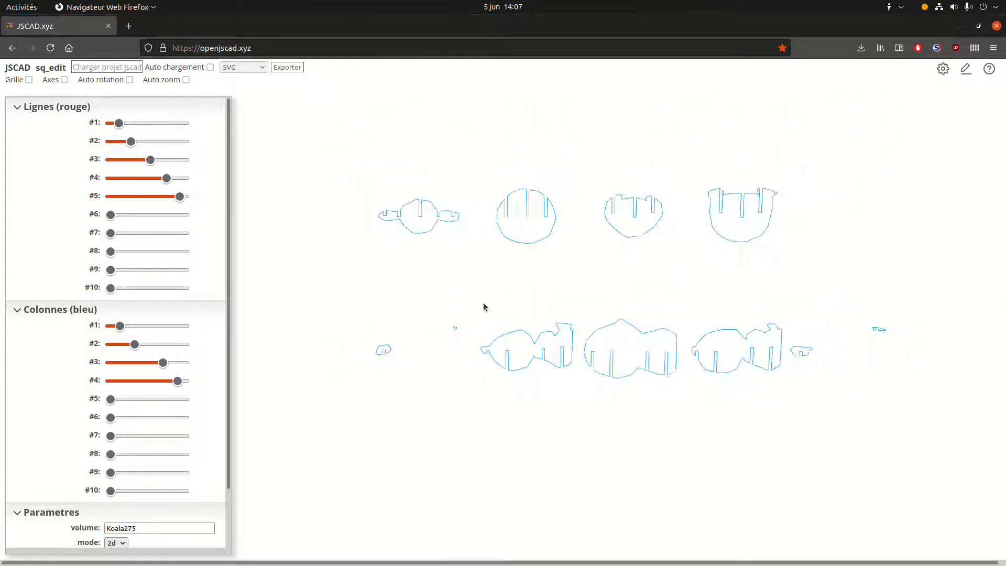
Lower red line #5 very slightly and blue column #4 slightly in the 2D slice layout.
scroll(483, 307, "up", 2)
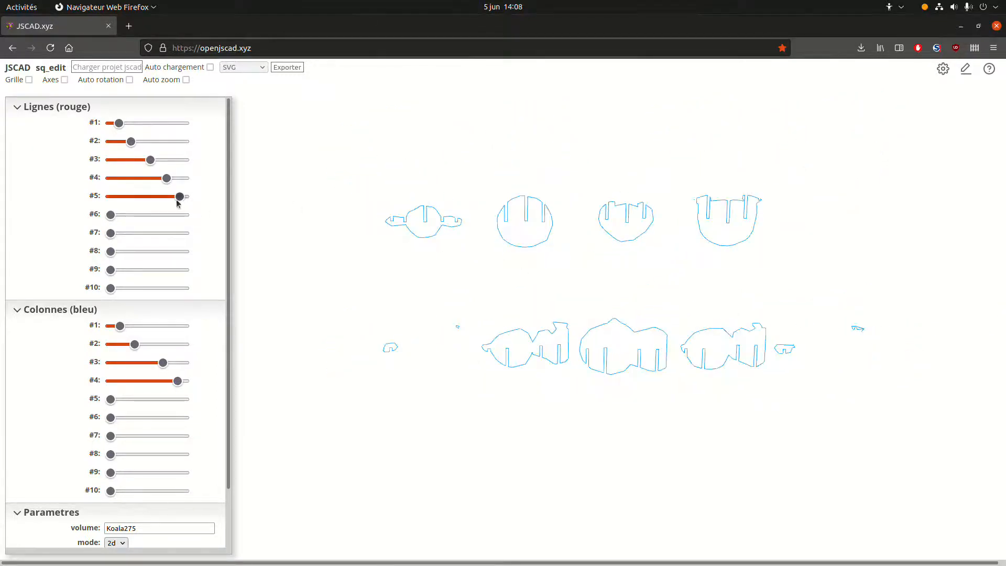
left_click_drag(180, 197, 179, 197)
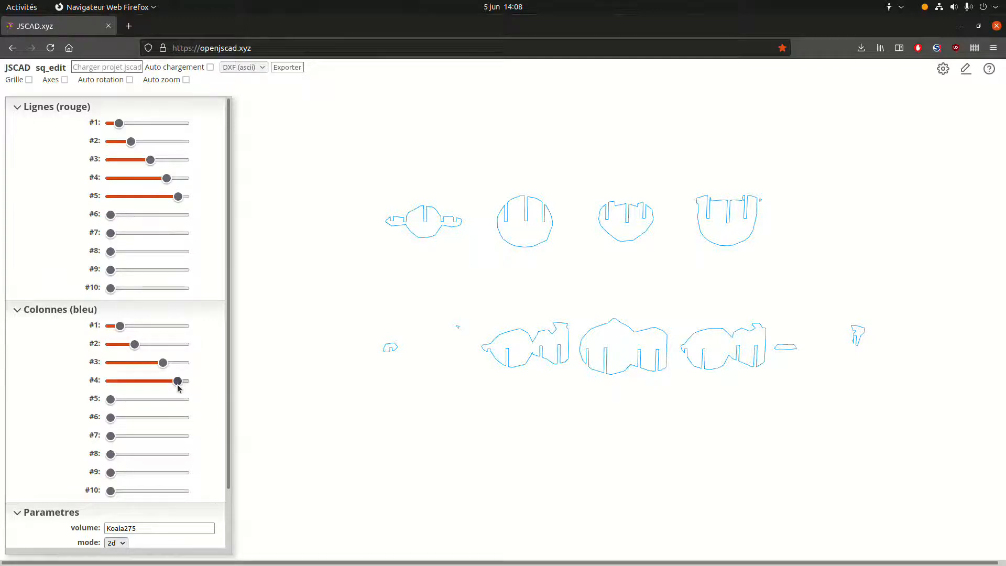
left_click_drag(177, 388, 175, 389)
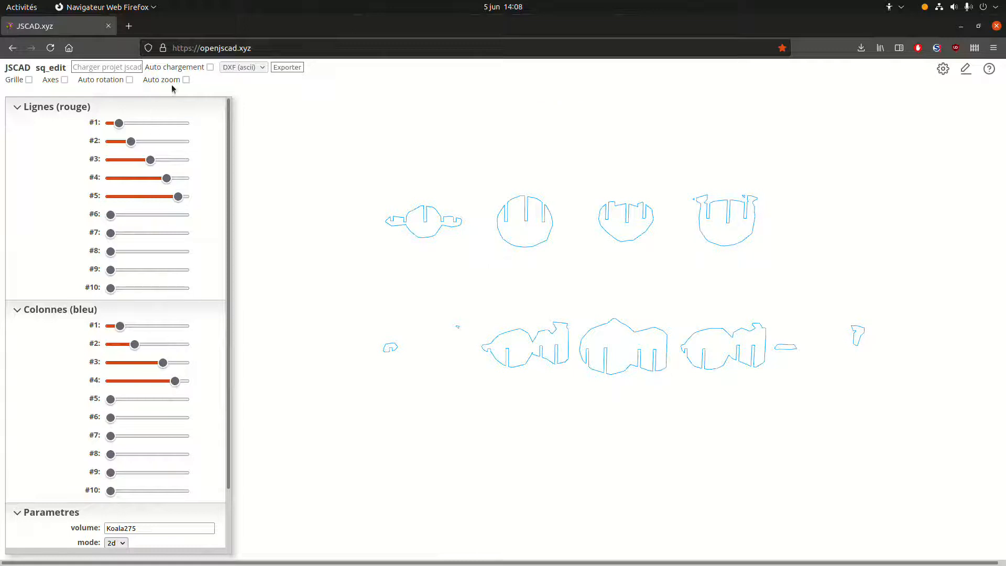
Select SVG as the export format and inspect the ear and base parts of the updated slices.
left_click(247, 68)
left_click(242, 109)
scroll(641, 313, "up", 2)
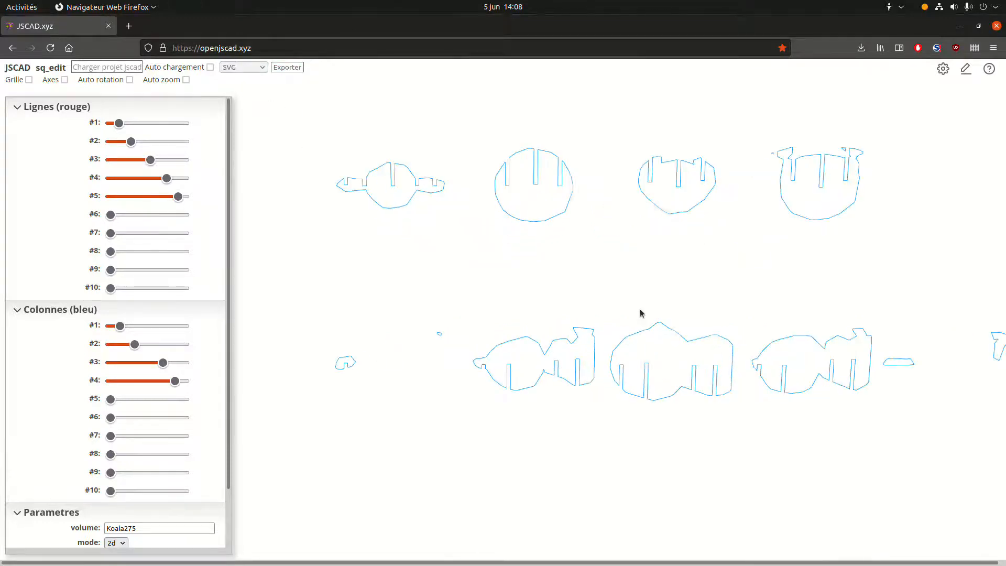
scroll(640, 310, "up", 1)
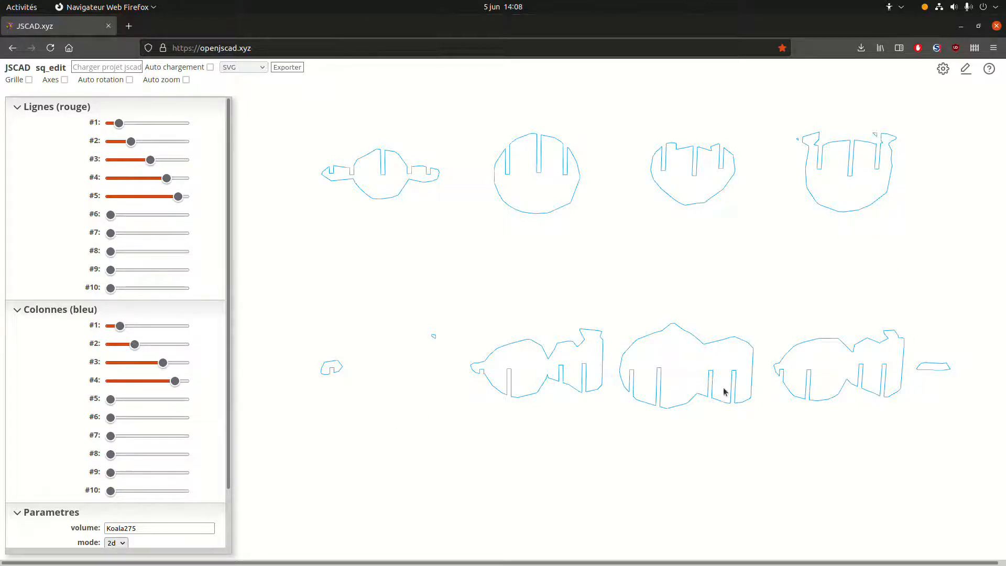
Lower red line #5 a little further and select SVG as the export format again.
left_click_drag(180, 200, 175, 203)
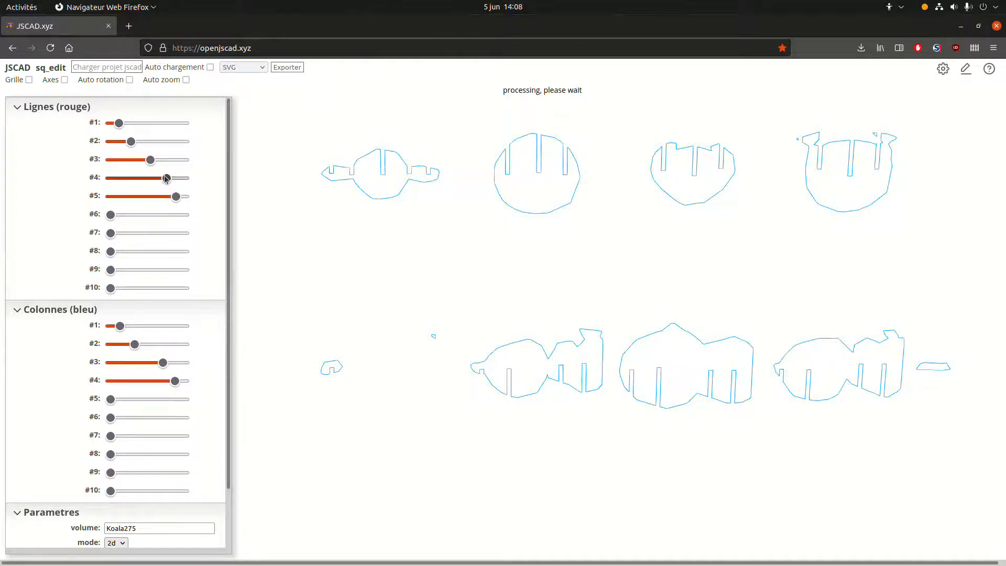
left_click(248, 65)
left_click(247, 110)
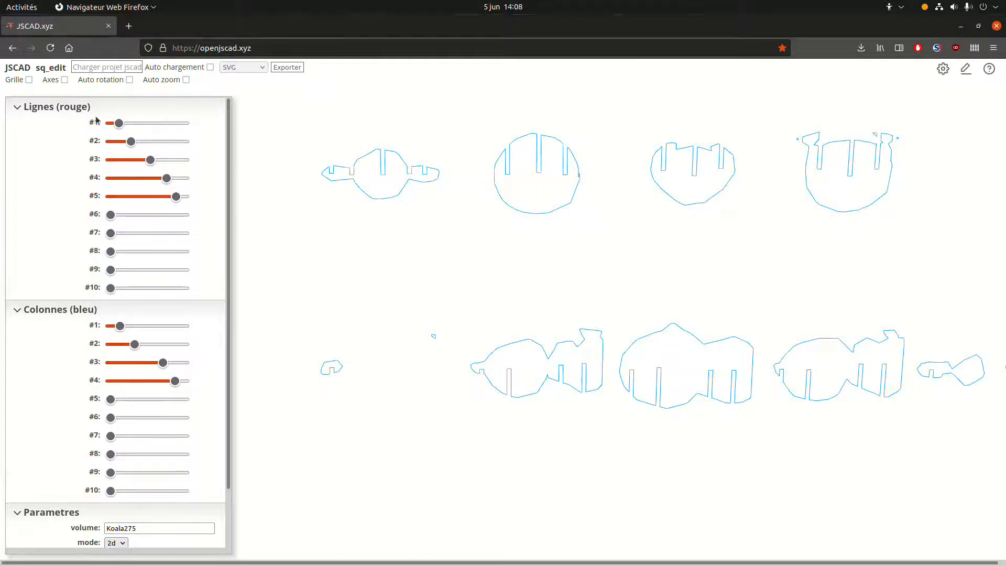
Raise red lines #1 and #2 slightly and lower red line #3 very slightly.
left_click_drag(119, 125, 121, 124)
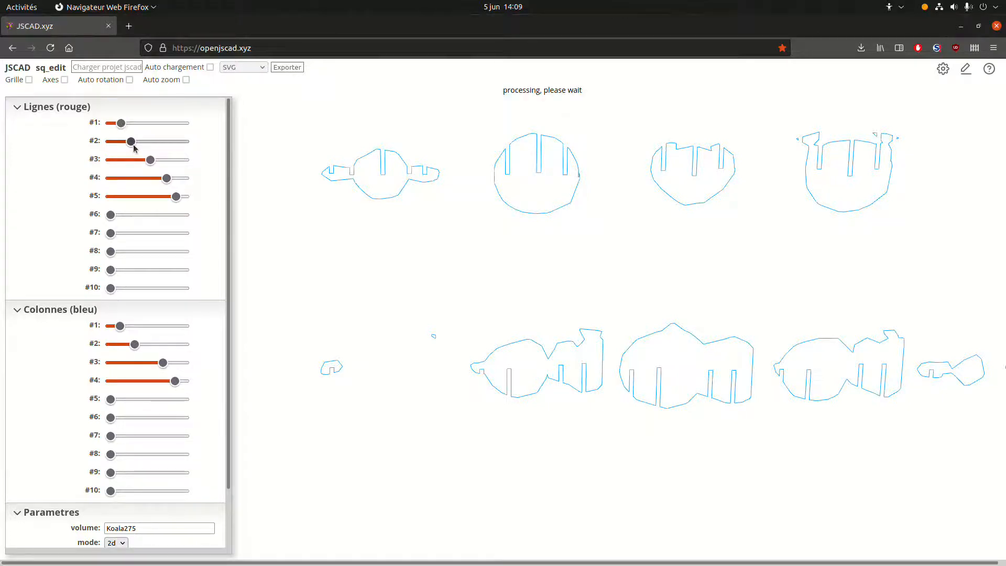
left_click_drag(133, 146, 135, 147)
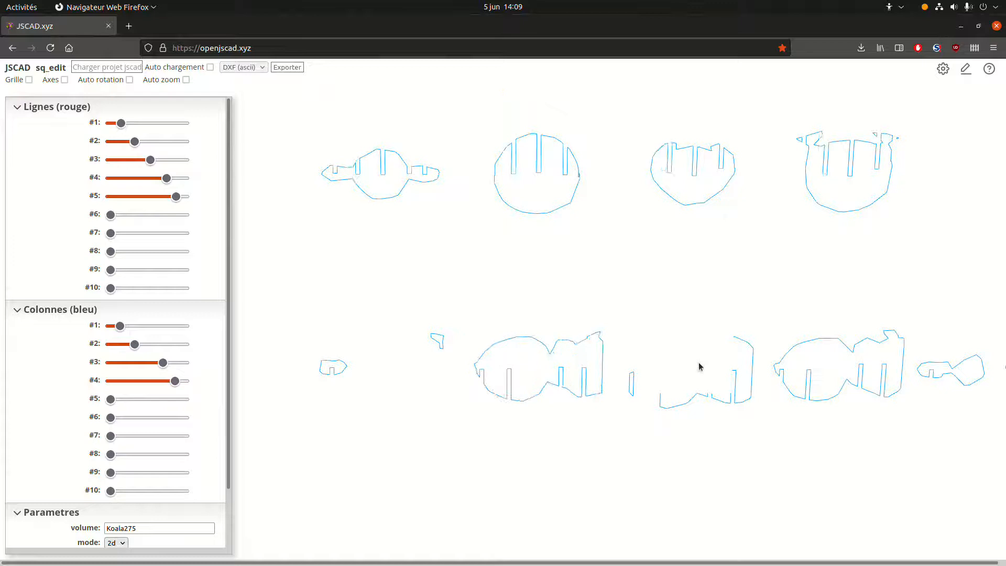
left_click_drag(150, 159, 149, 162)
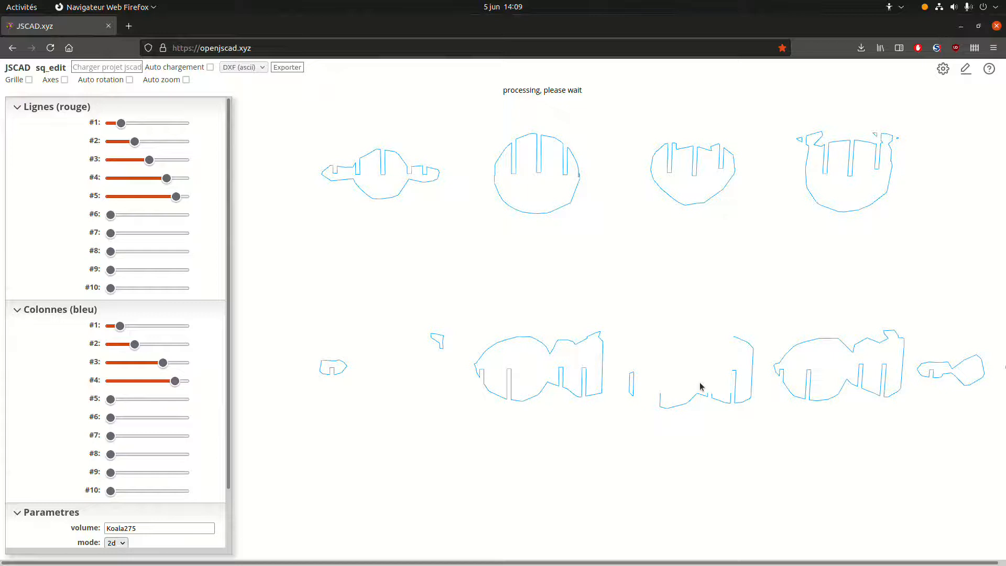
Export the 2D koala slices in SVG format and choose to save the file to disk.
left_click(252, 68)
left_click(246, 107)
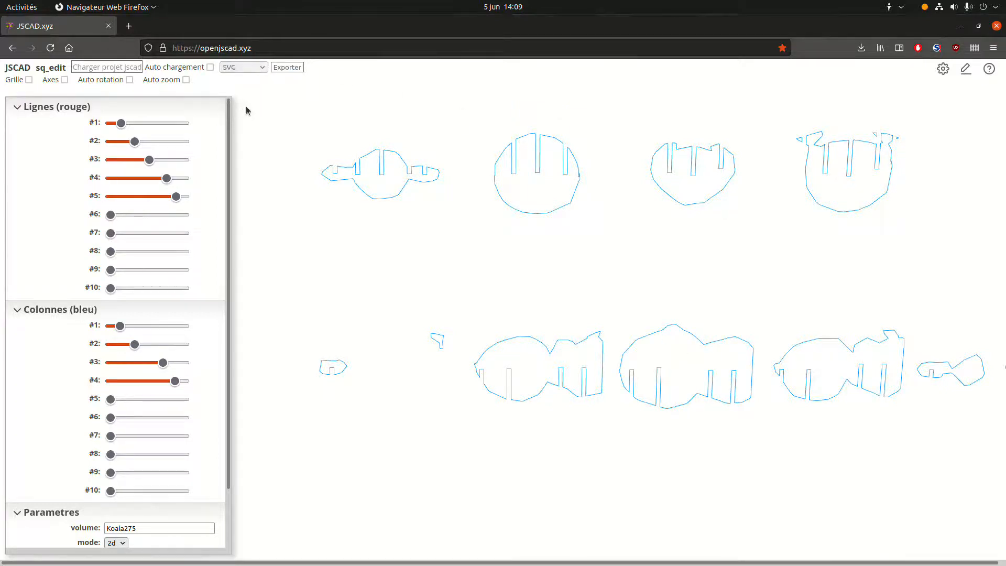
left_click(286, 68)
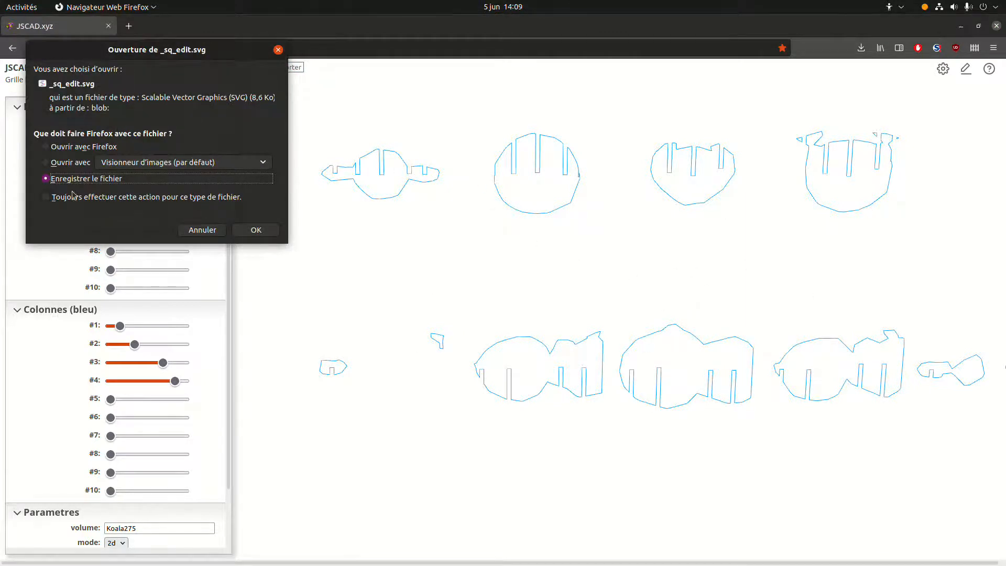
left_click(265, 229)
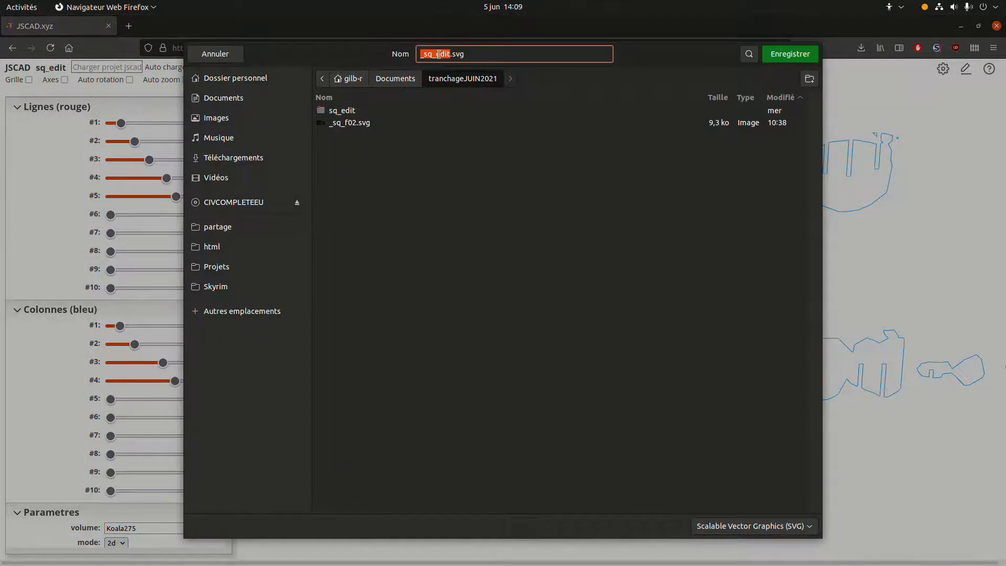
Replace "edit" with "koala" in the SVG file name and save the file in the tranchageJUIN2021 folder.
left_click(437, 54)
type("koala")
key("Delete")
key("Delete")
key("Delete")
key("Delete")
left_click(787, 52)
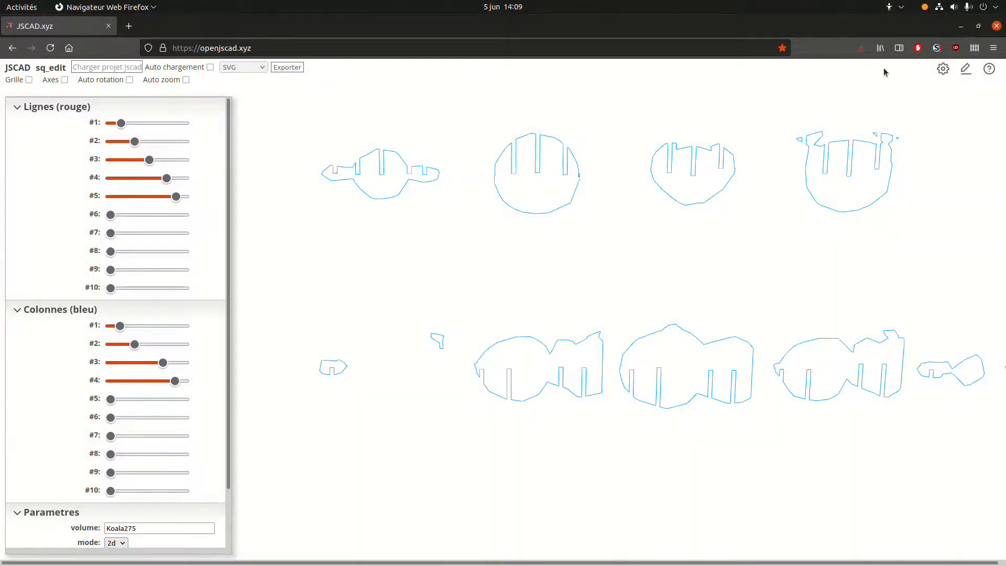
Switch to Wings3D and open the recent file fautGrenouille01_base.wings.
left_click(962, 27)
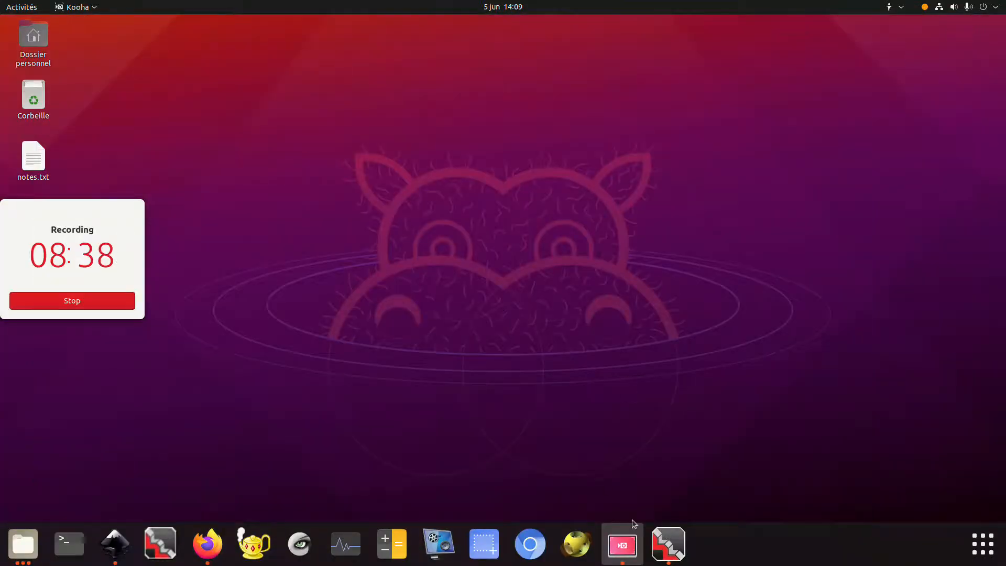
left_click(684, 544)
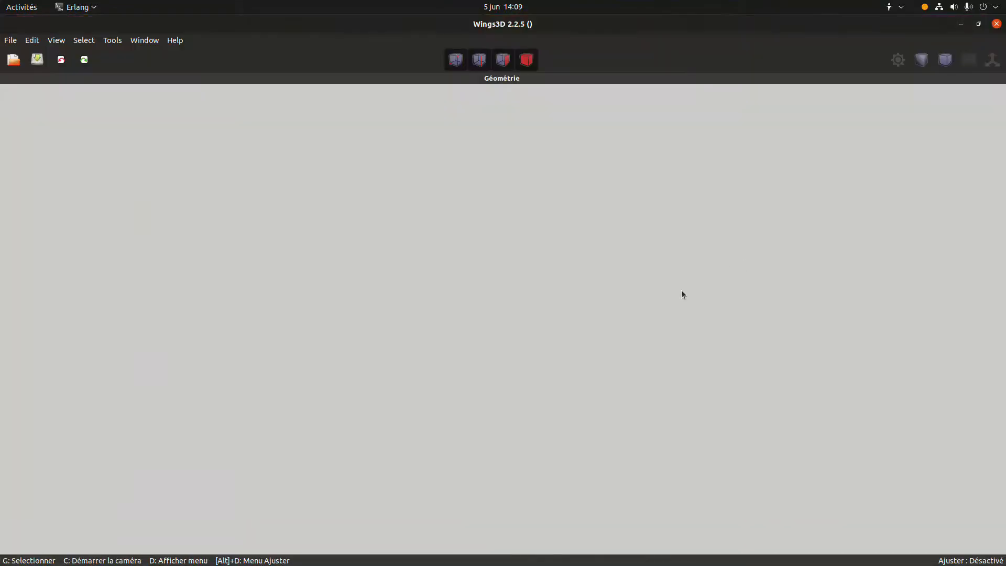
left_click(11, 41)
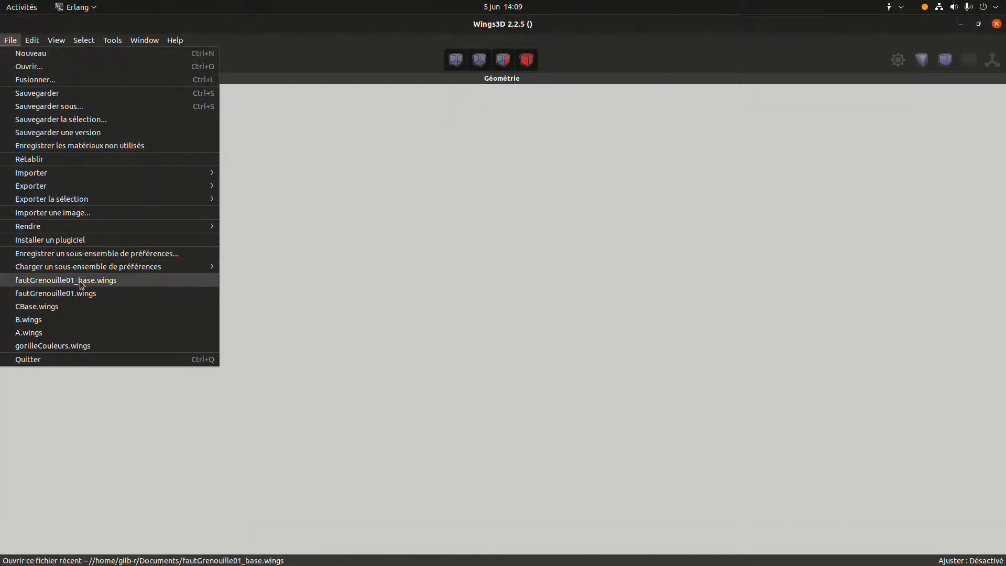
left_click(96, 281)
View the green armchair from several sides and select it as a whole body in body selection mode.
middle_click(665, 338)
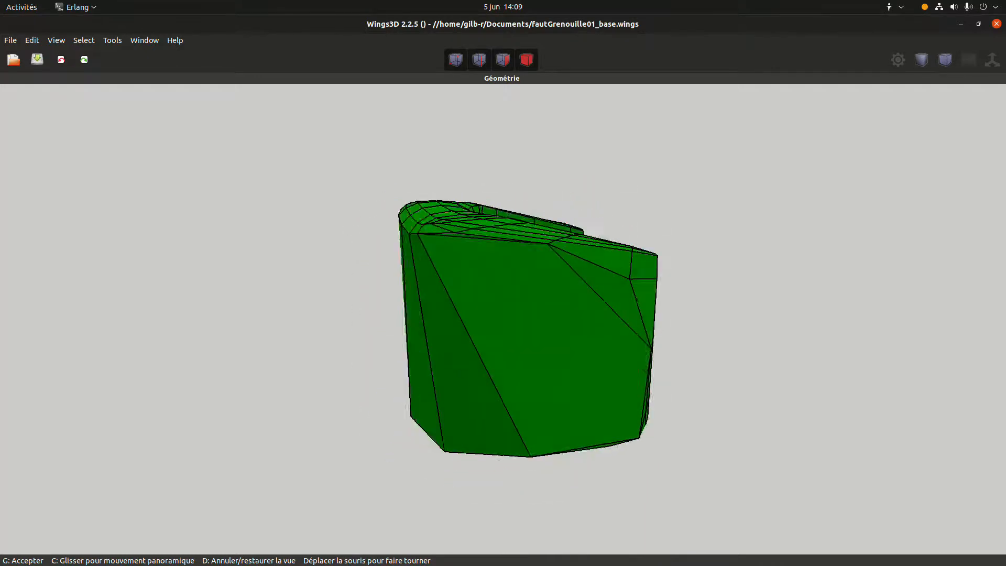
left_click(482, 328)
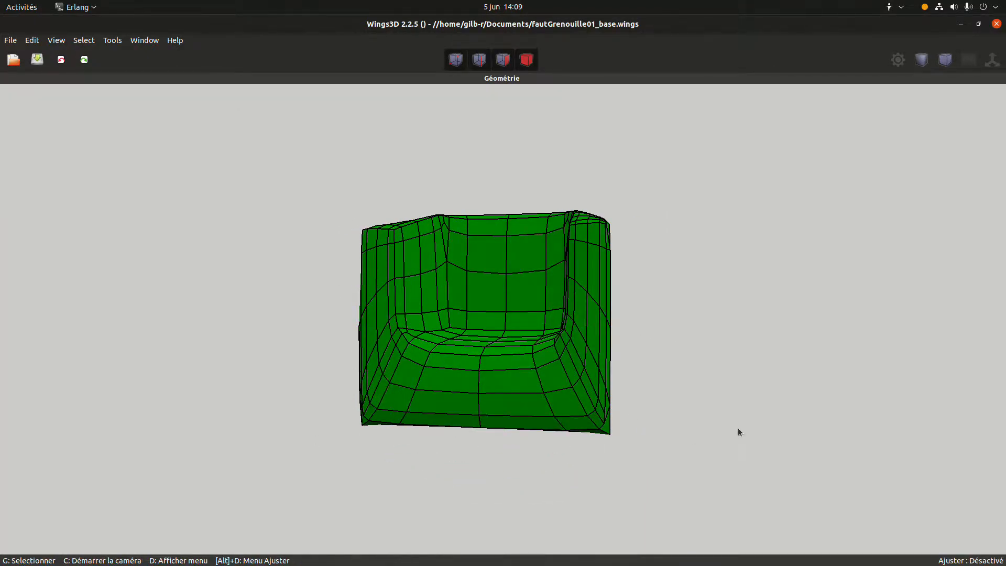
middle_click(701, 371)
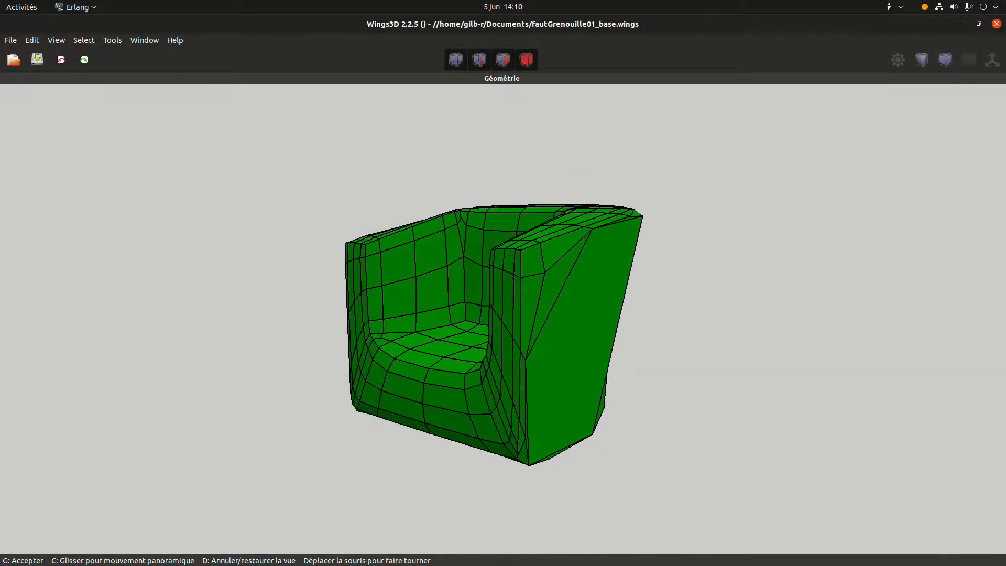
left_click(705, 369)
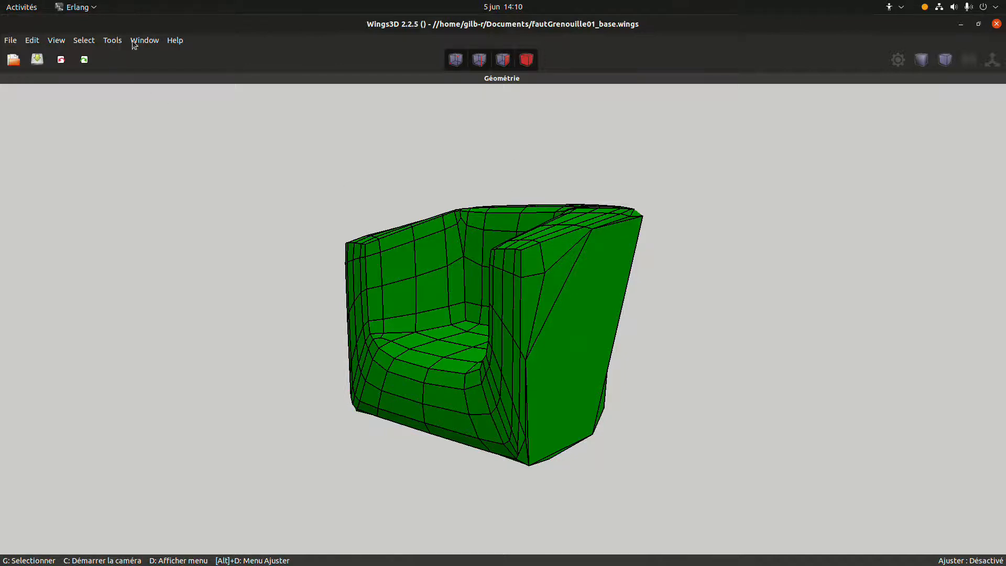
left_click(527, 59)
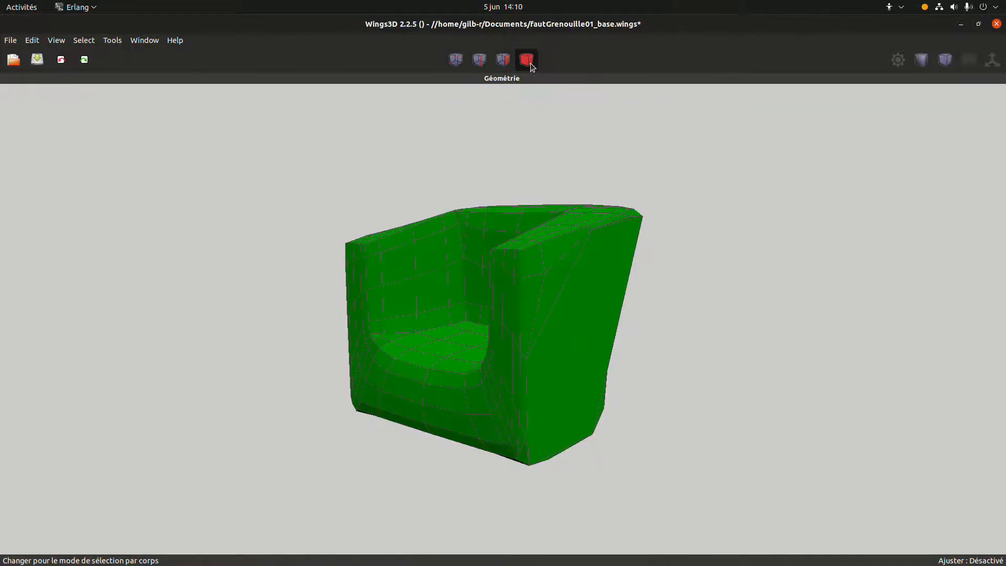
left_click(554, 301)
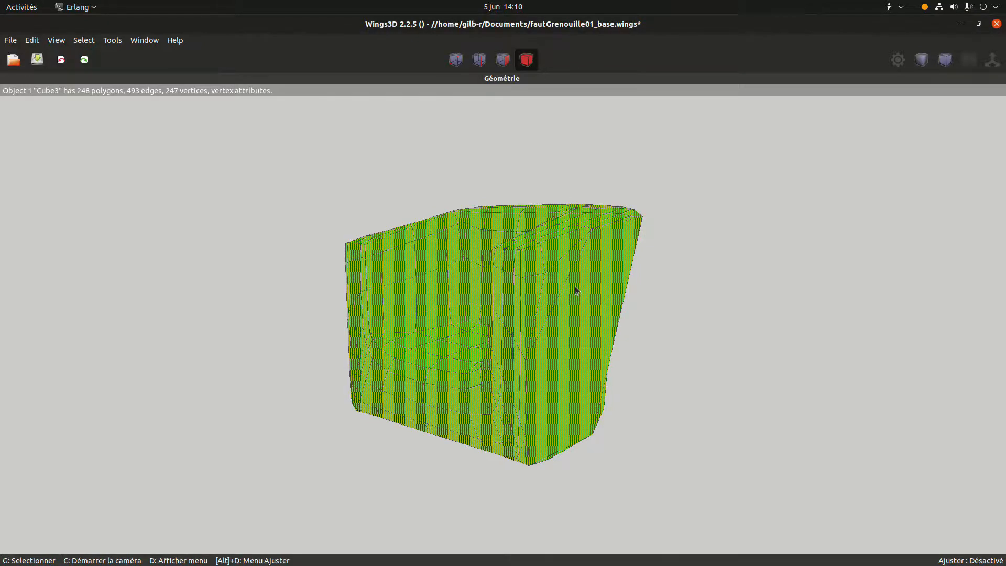
Create a bounding box with dimensions 2.0 × 2.0 × 2.0 centred at 0.0, 0.0, 0.0.
left_click(114, 41)
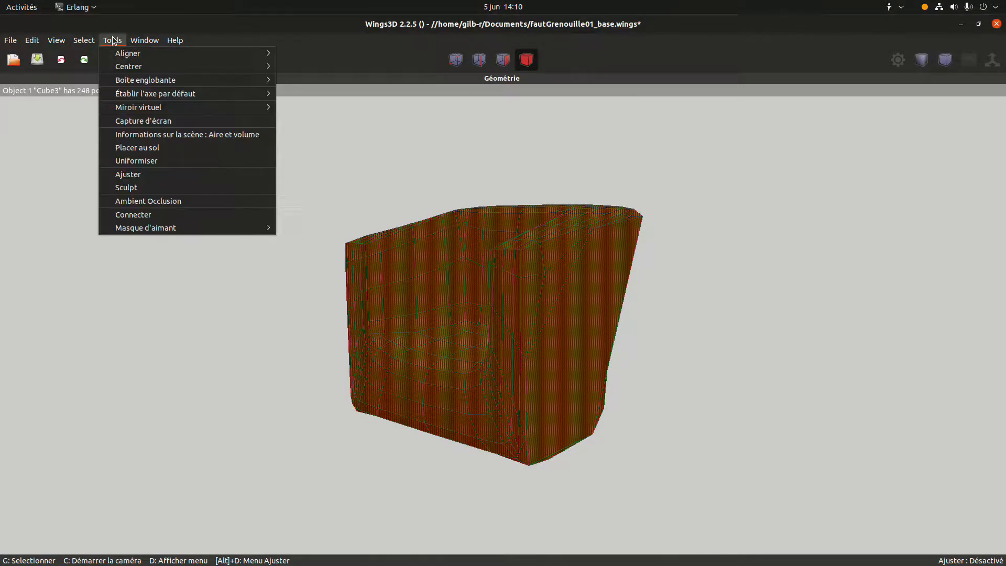
mouse_move(131, 78)
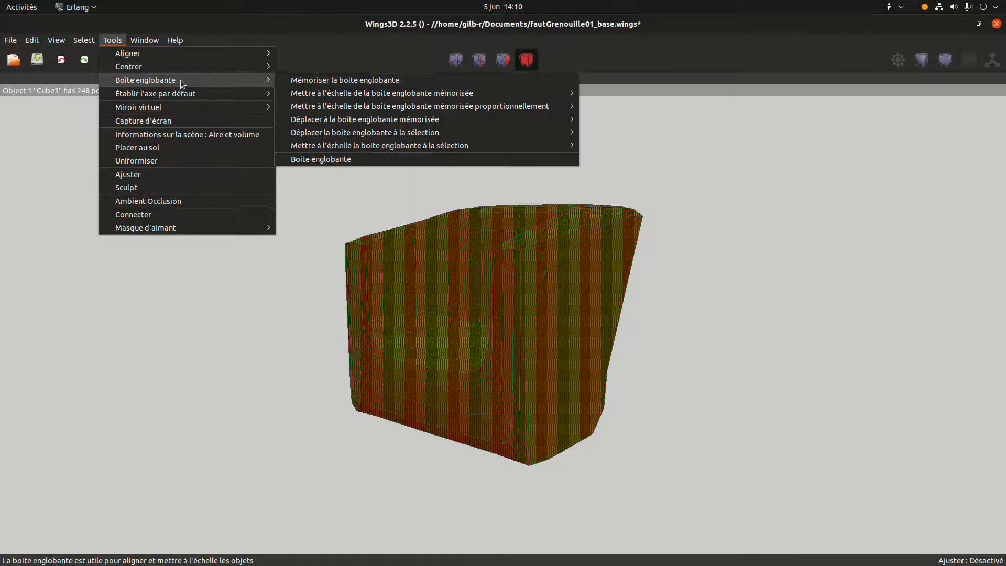
left_click(366, 165)
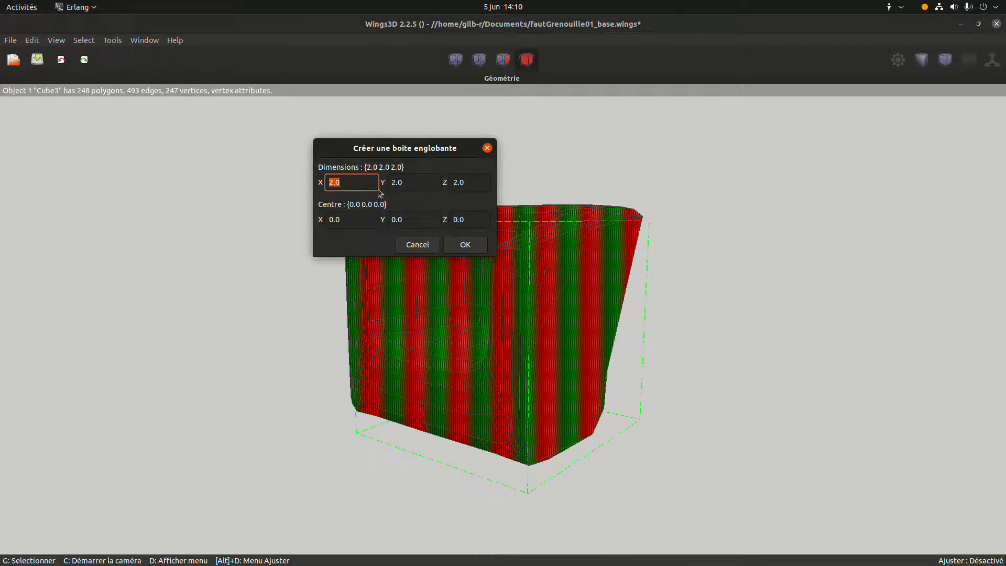
left_click(465, 245)
left_click(547, 221)
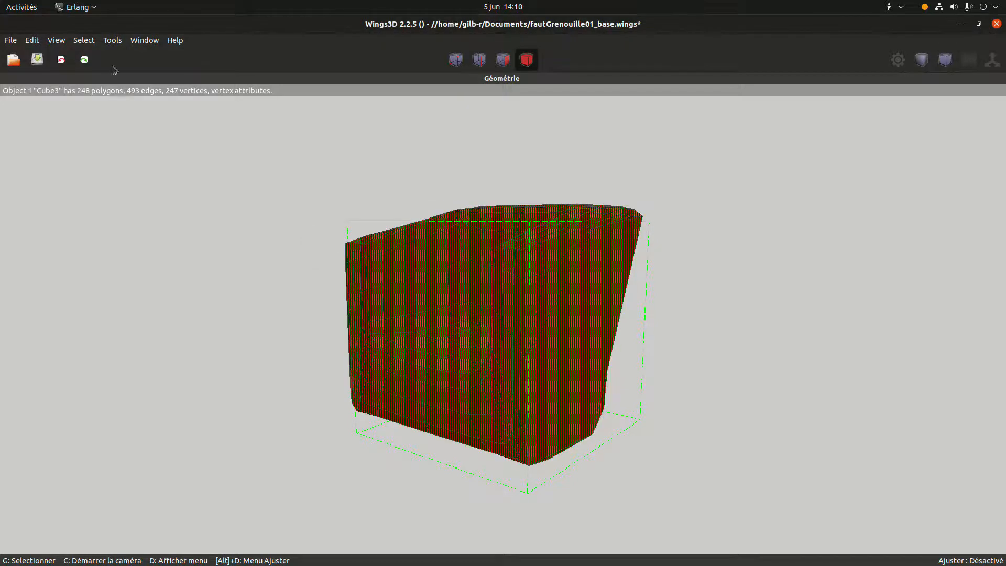
Scale the bounding box to the selected armchair on all axes.
left_click(112, 40)
mouse_move(128, 78)
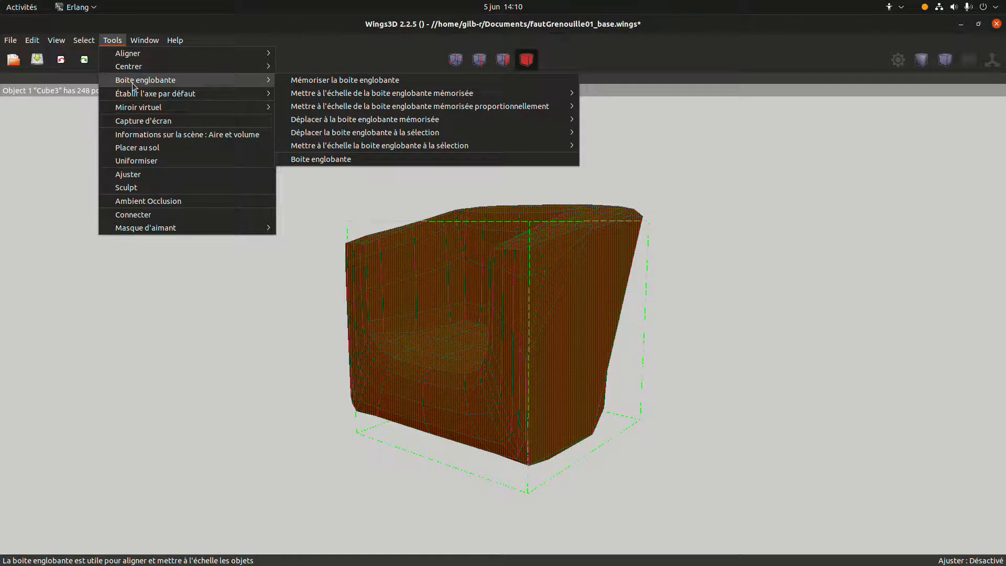
mouse_move(425, 151)
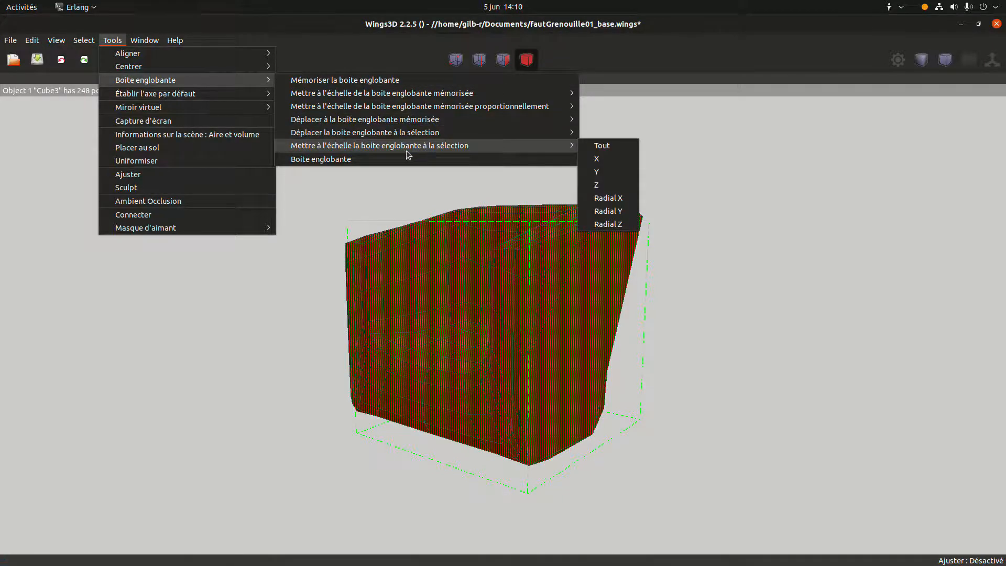
left_click(595, 146)
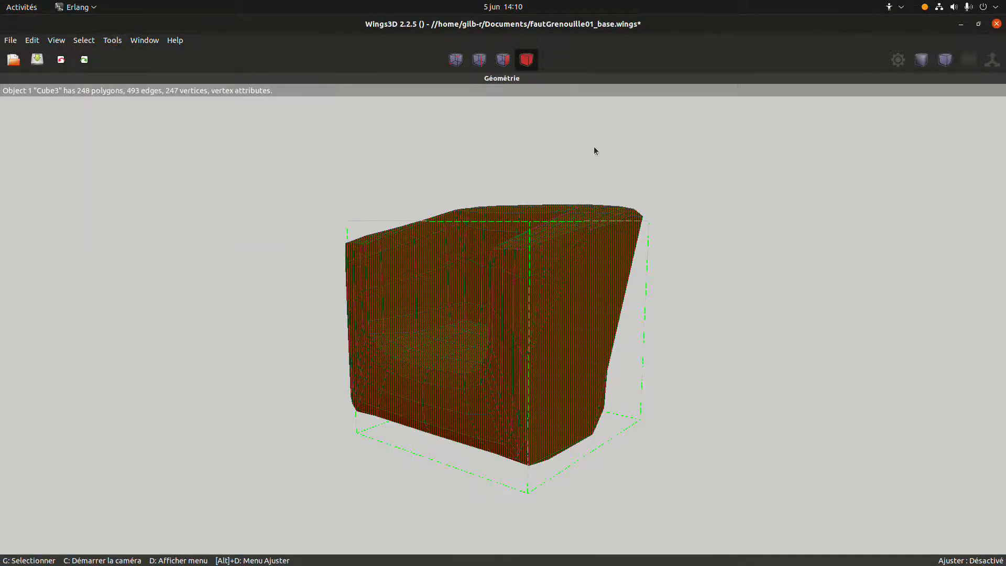
Move the bounding box to the selected armchair on all axes and check its fit from other angles.
left_click(107, 41)
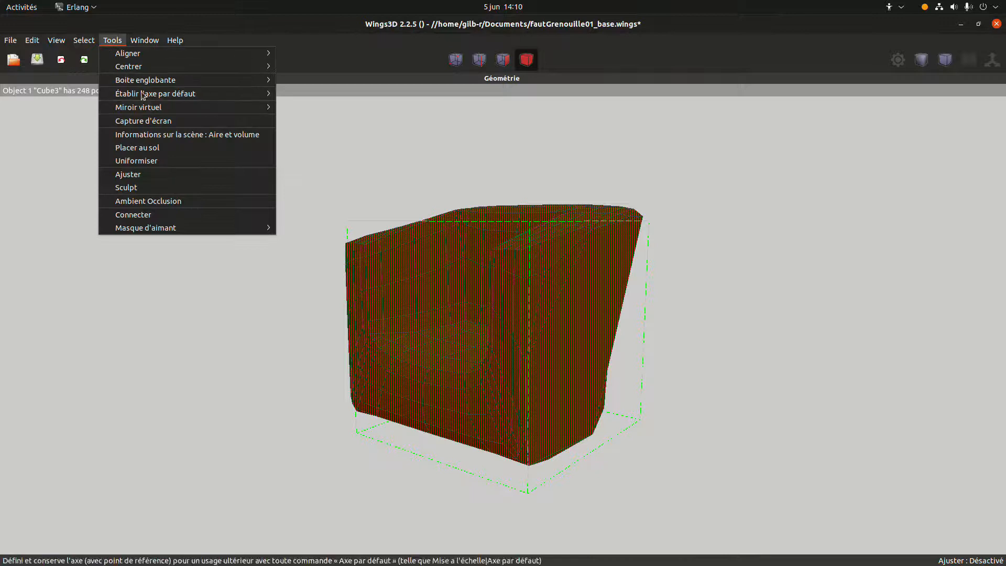
mouse_move(148, 81)
mouse_move(456, 132)
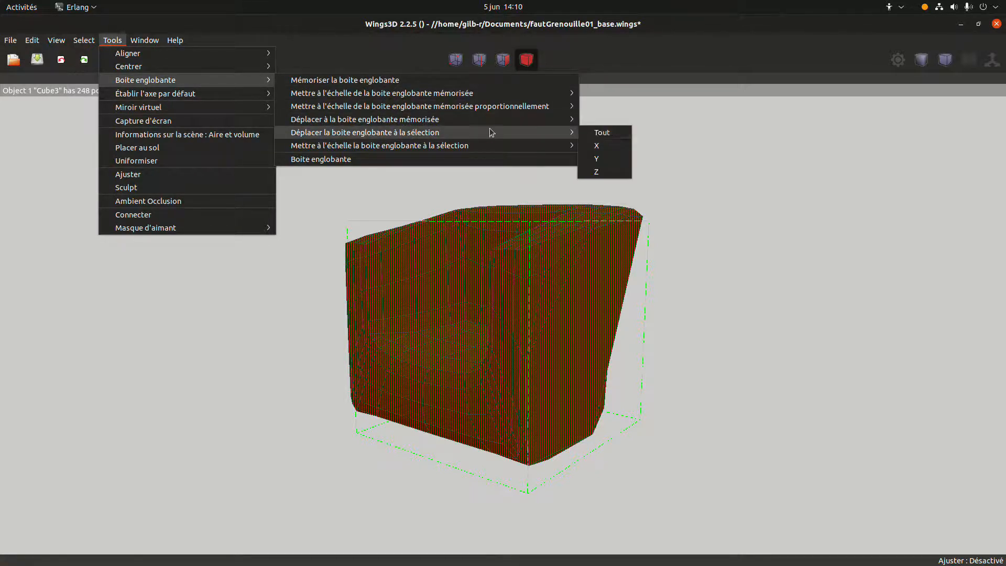
left_click(600, 132)
middle_click(731, 254)
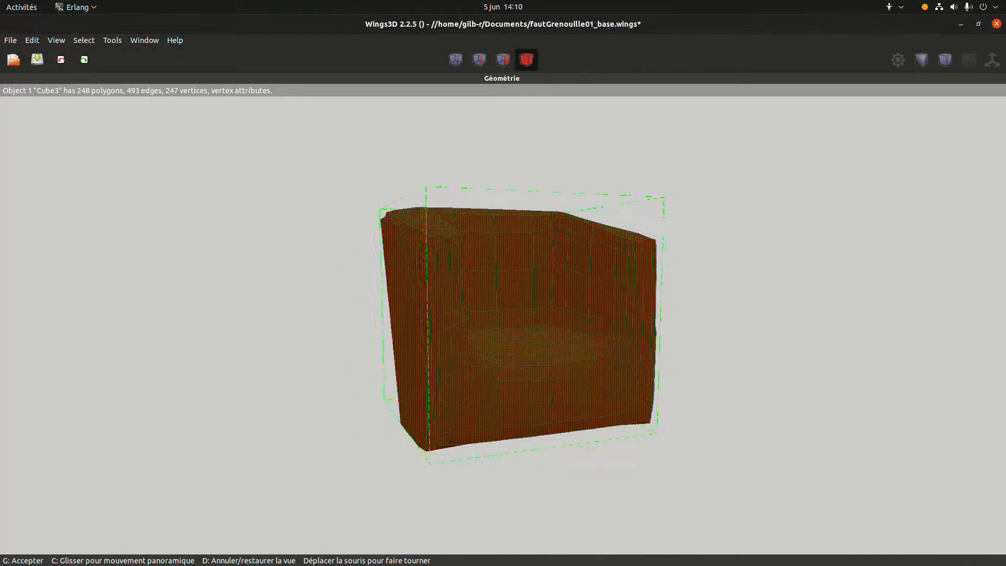
left_click(728, 253)
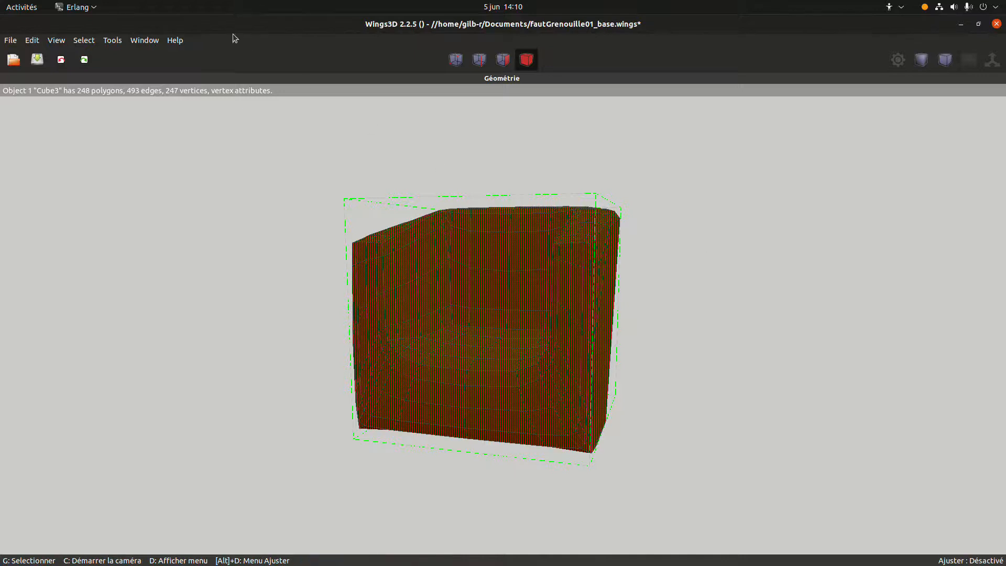
Check the dimensions and centre of the bounding box.
left_click(112, 42)
mouse_move(158, 81)
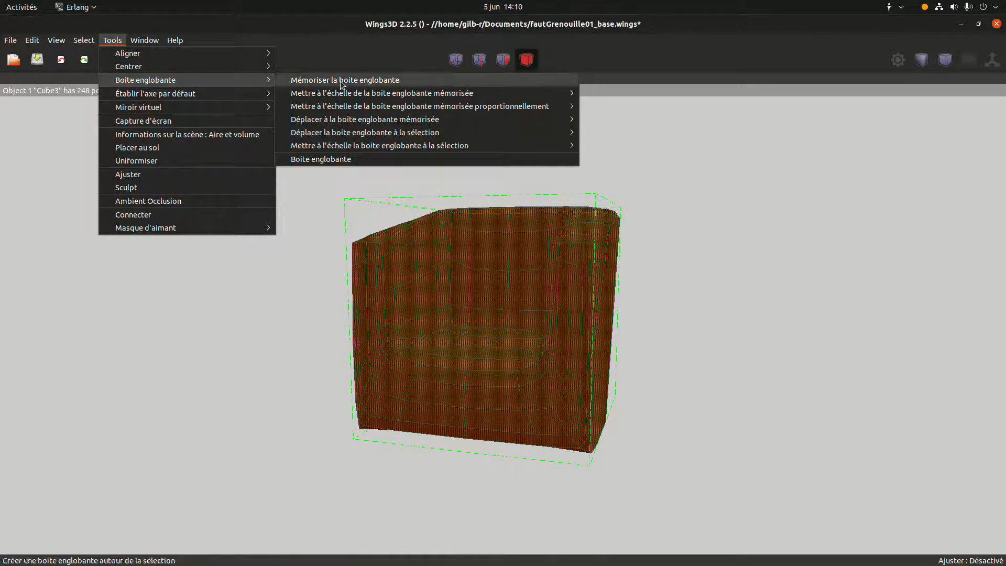
left_click(402, 158)
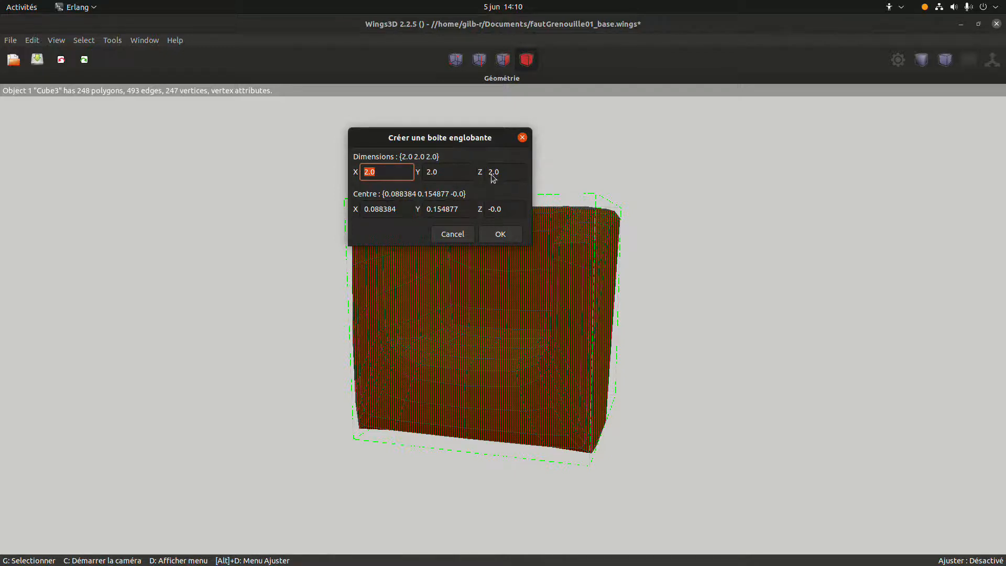
left_click(510, 236)
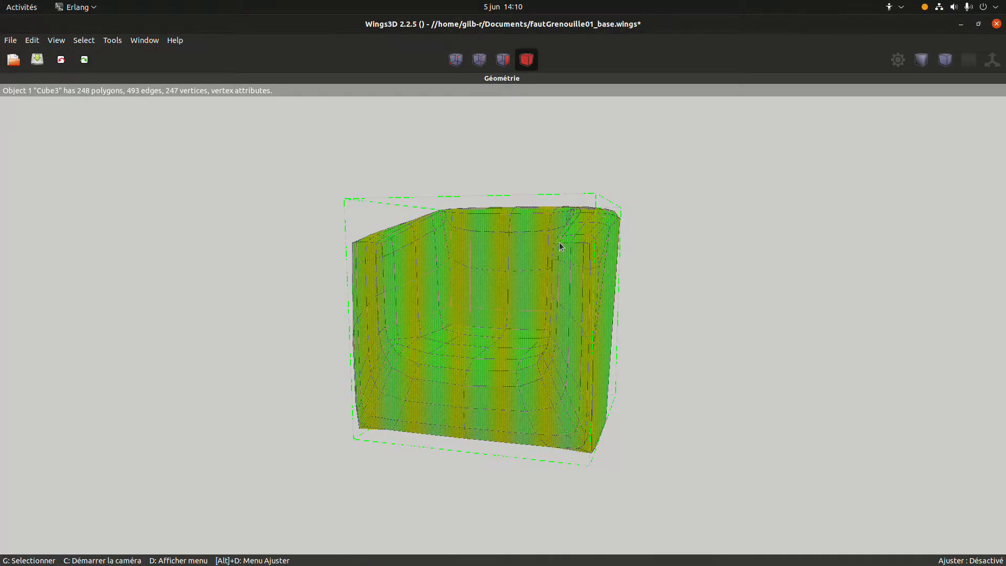
Scale the selected armchair uniformly to 3000% from the centre of the selection.
right_click(558, 242)
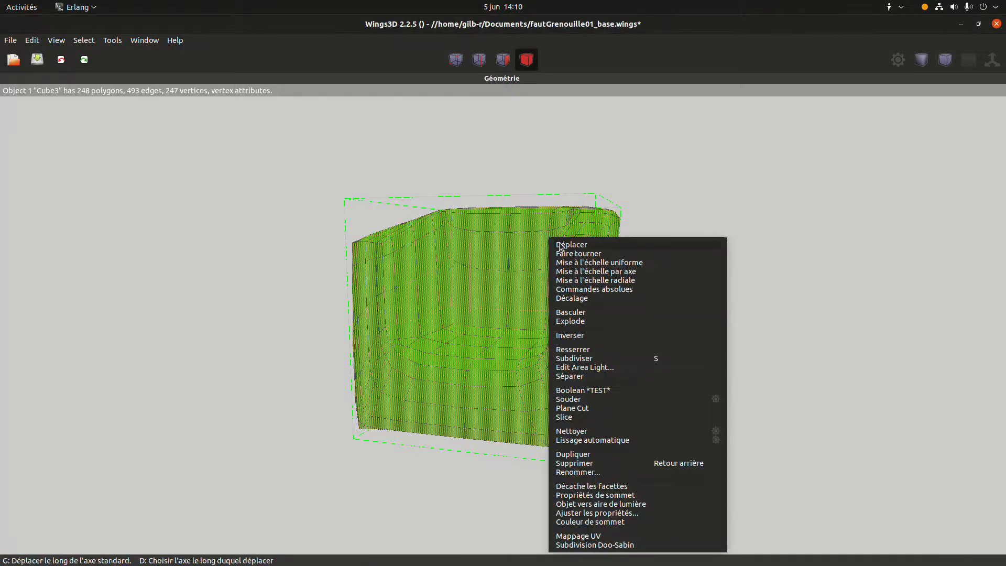
left_click(636, 264)
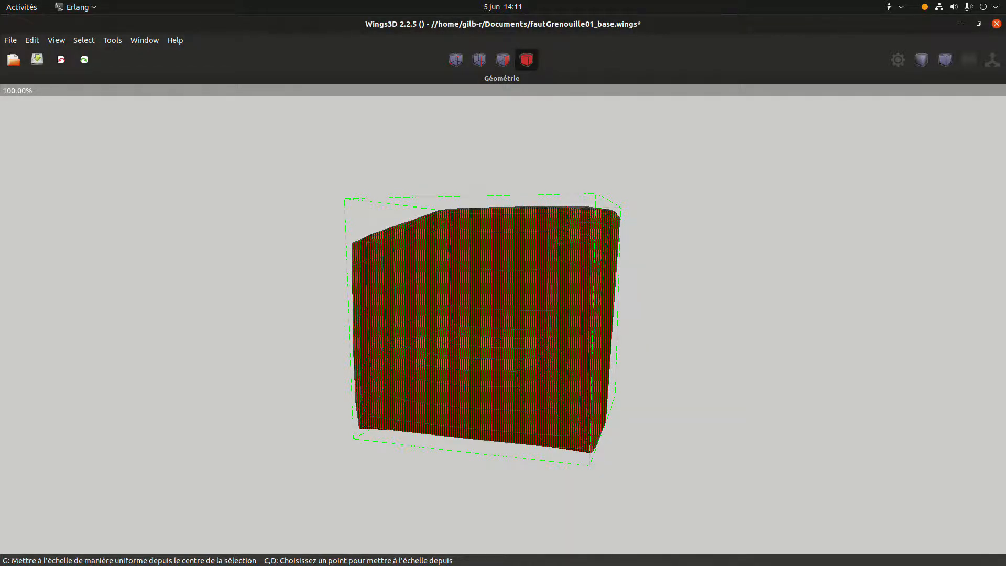
key("Tab")
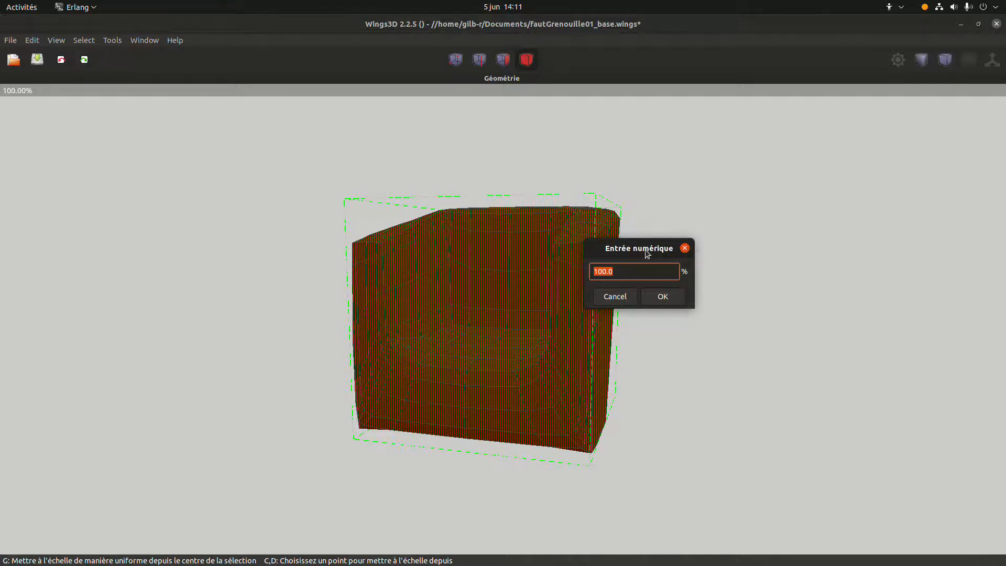
left_click(630, 271)
type("30")
key("Delete")
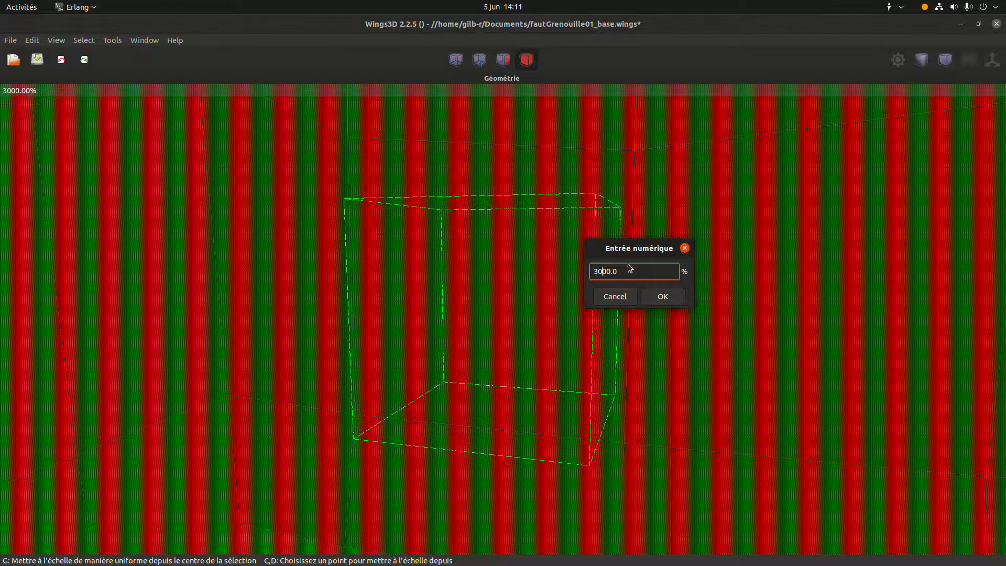
left_click(664, 298)
scroll(648, 297, "down", 5)
scroll(648, 296, "up", 8)
left_click(553, 281)
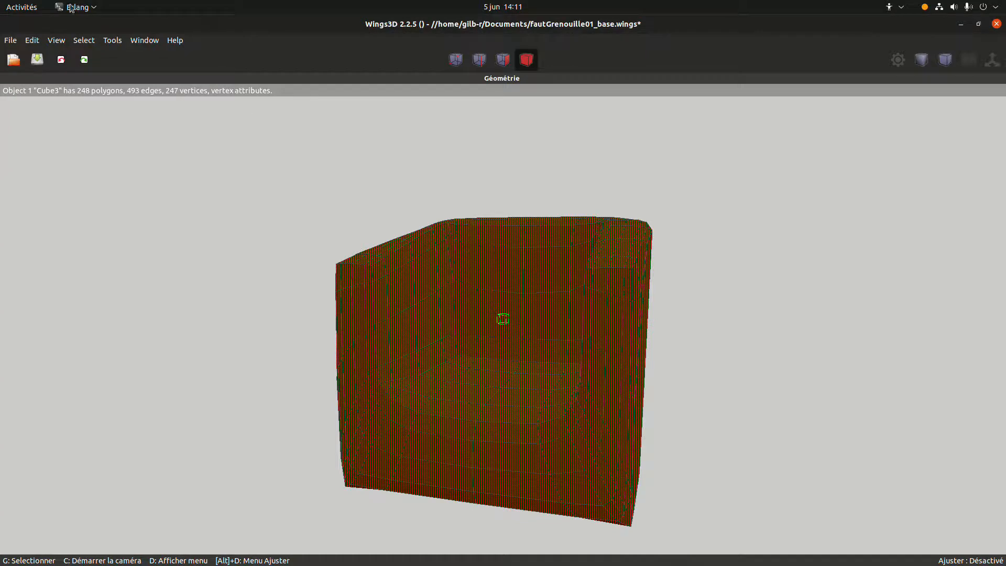
Fit the bounding box's scale to the enlarged armchair on all axes.
left_click(113, 40)
mouse_move(123, 85)
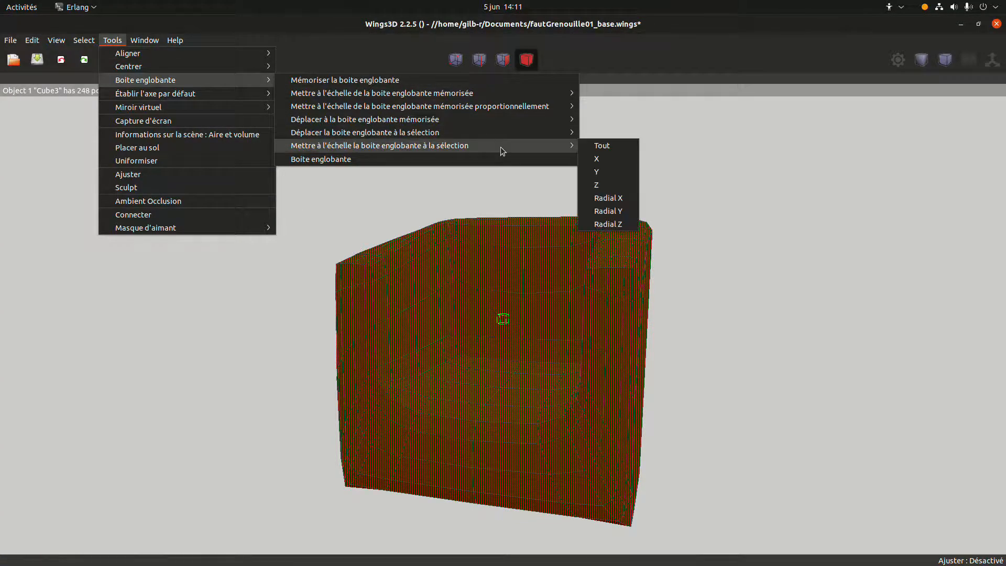
left_click(601, 151)
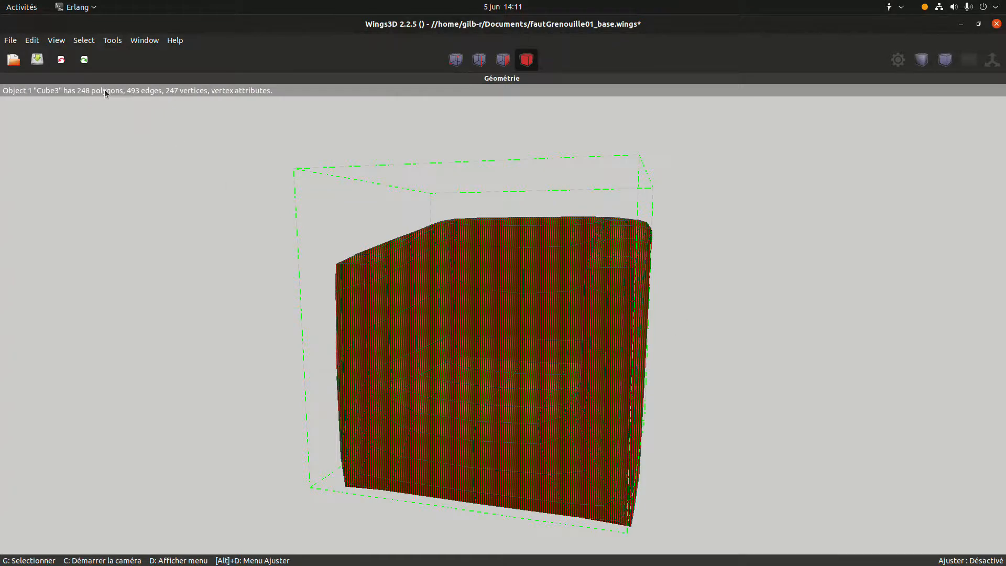
Review the rescaled bounding box's dimensions and centre, and inspect its fit around the armchair from another angle.
left_click(113, 40)
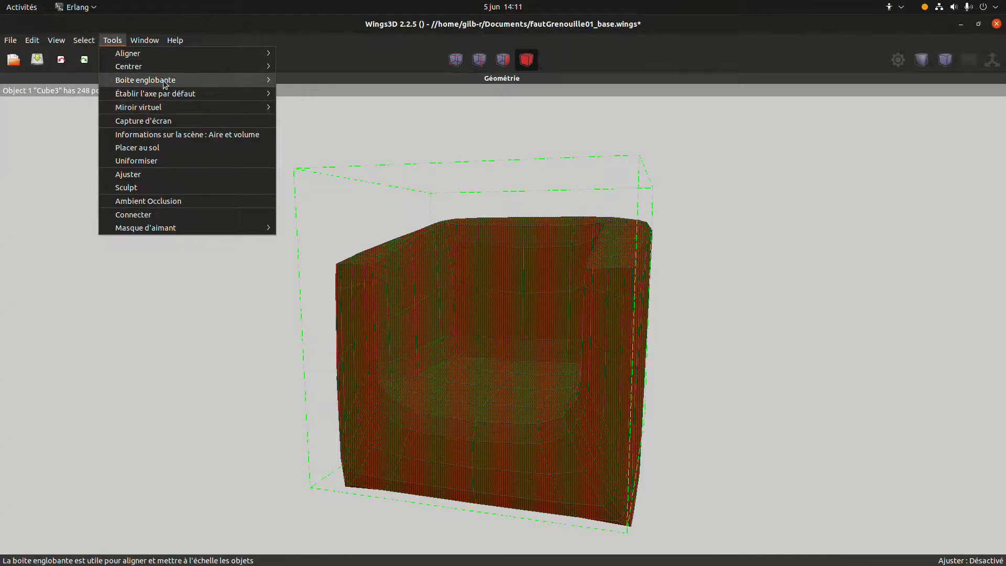
mouse_move(165, 84)
left_click(364, 161)
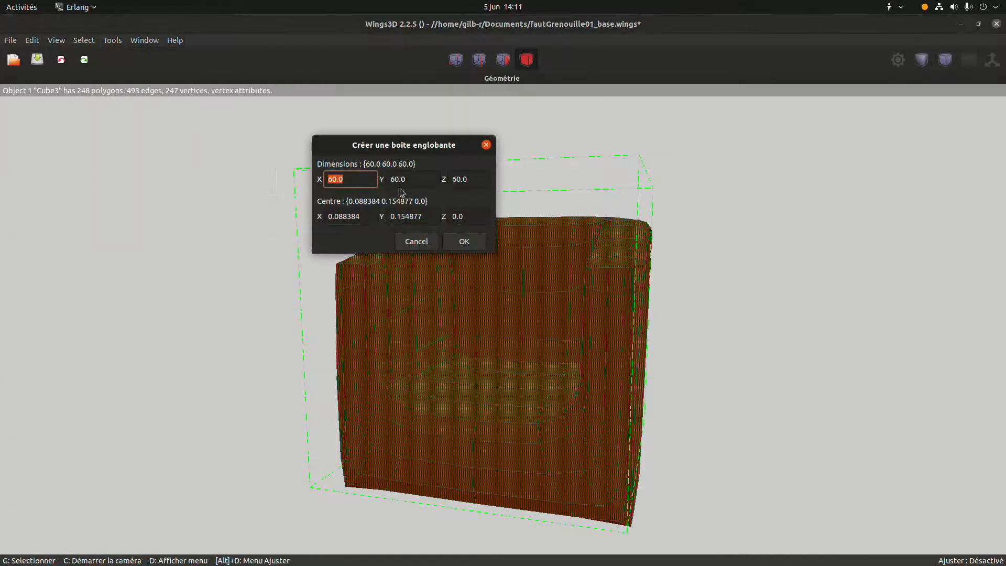
left_click(465, 241)
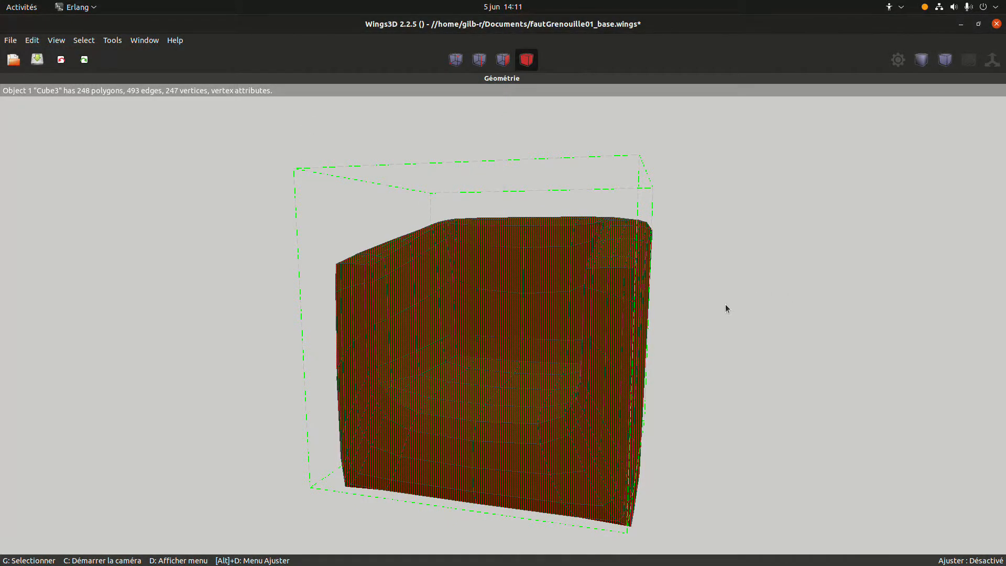
middle_click(725, 305)
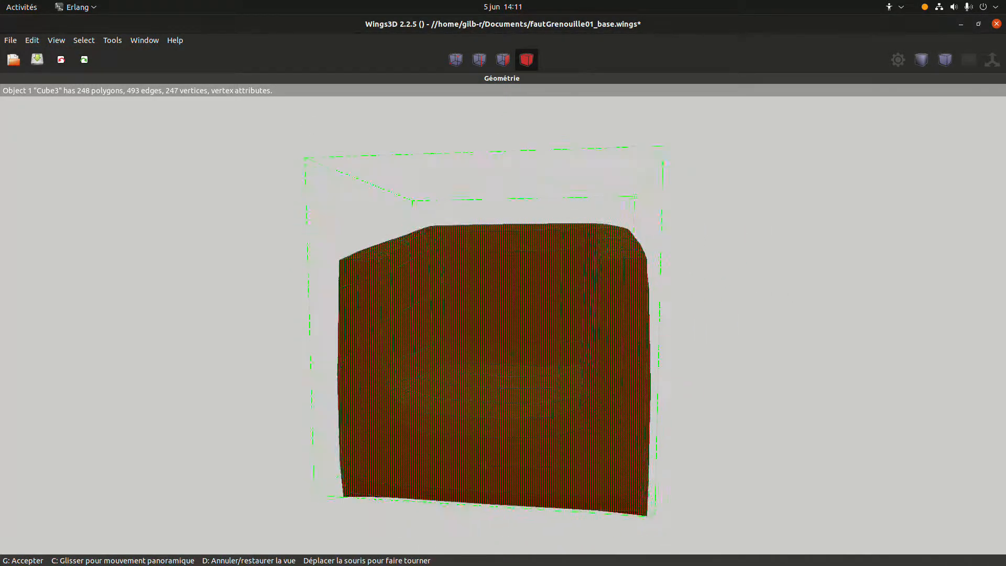
left_click(726, 307)
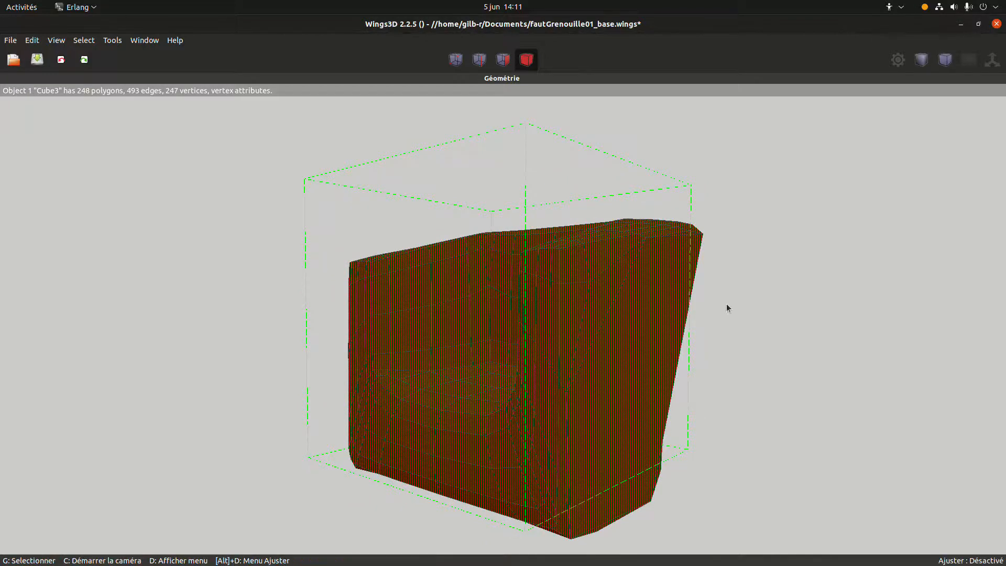
Save the armchair scene and clear the selection.
left_click(37, 60)
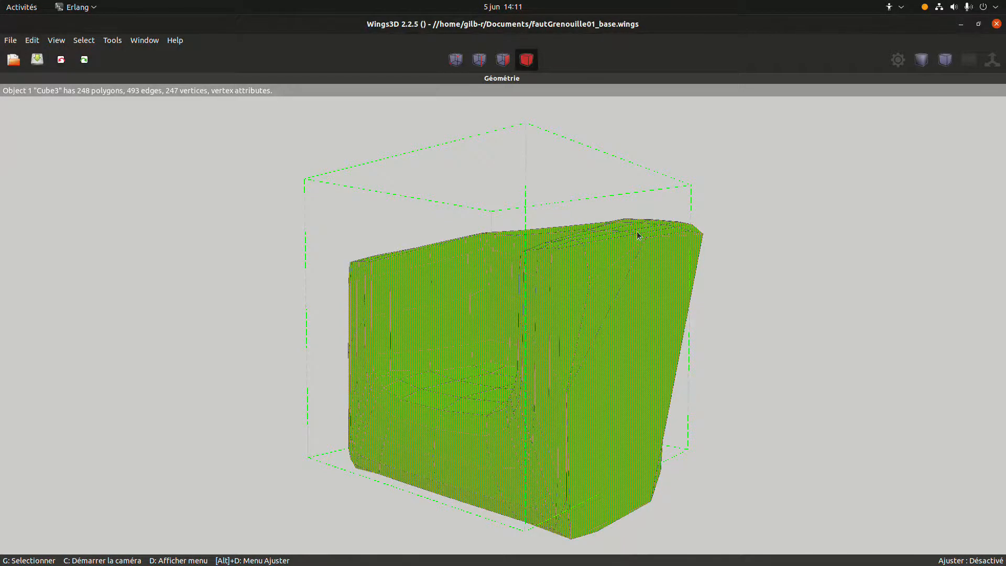
left_click(10, 41)
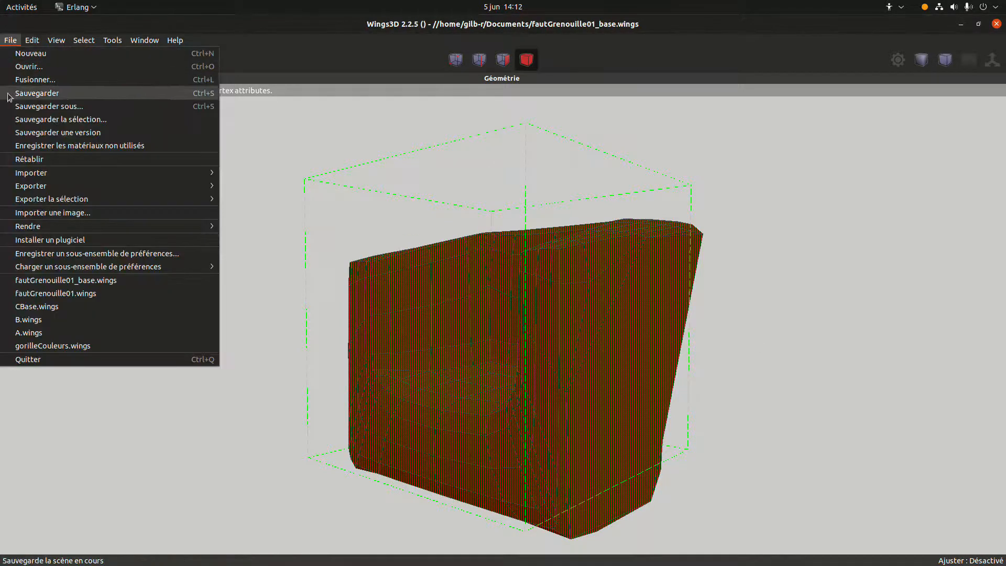
left_click(878, 196)
key("space")
Set up a Wavefront OBJ export with triangulation and export scale 10.0, targeting the sq_edit folder inside tranchageJUIN2021.
left_click(9, 45)
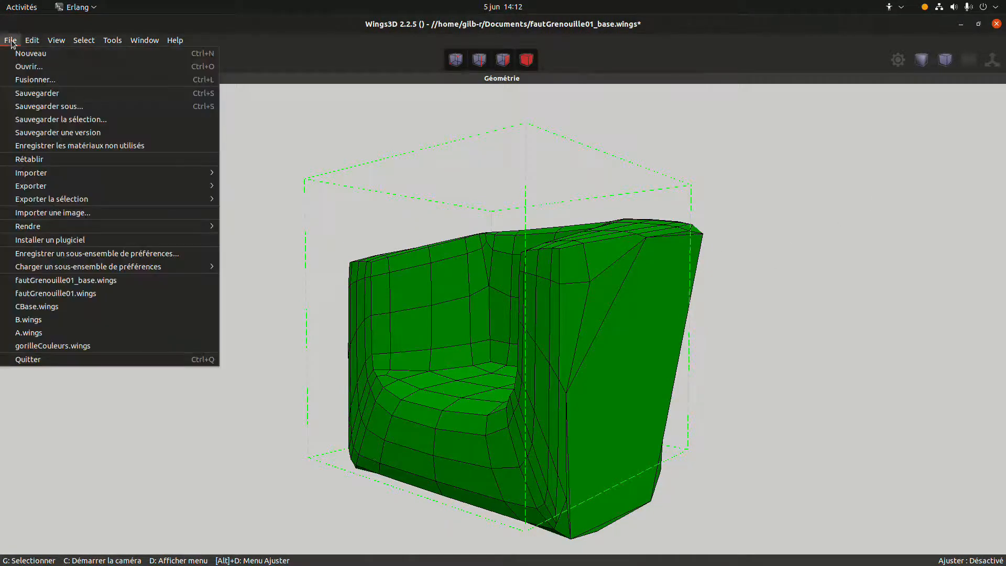
mouse_move(47, 187)
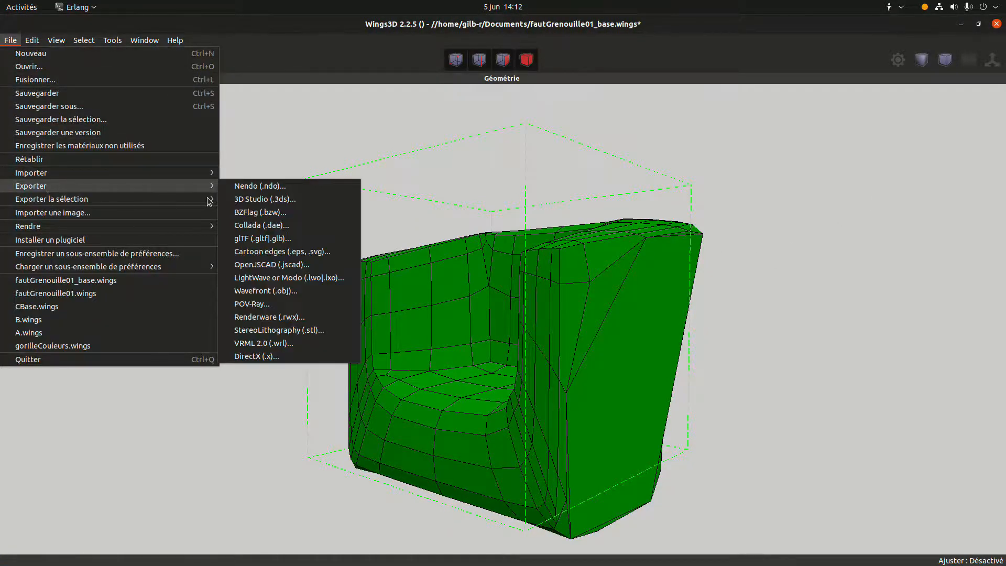
left_click(304, 297)
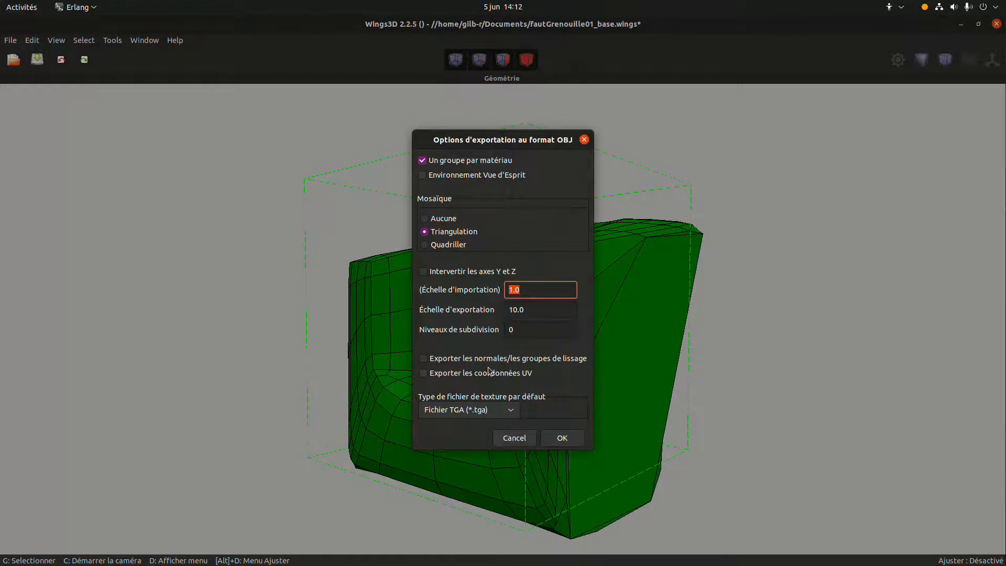
left_click(562, 439)
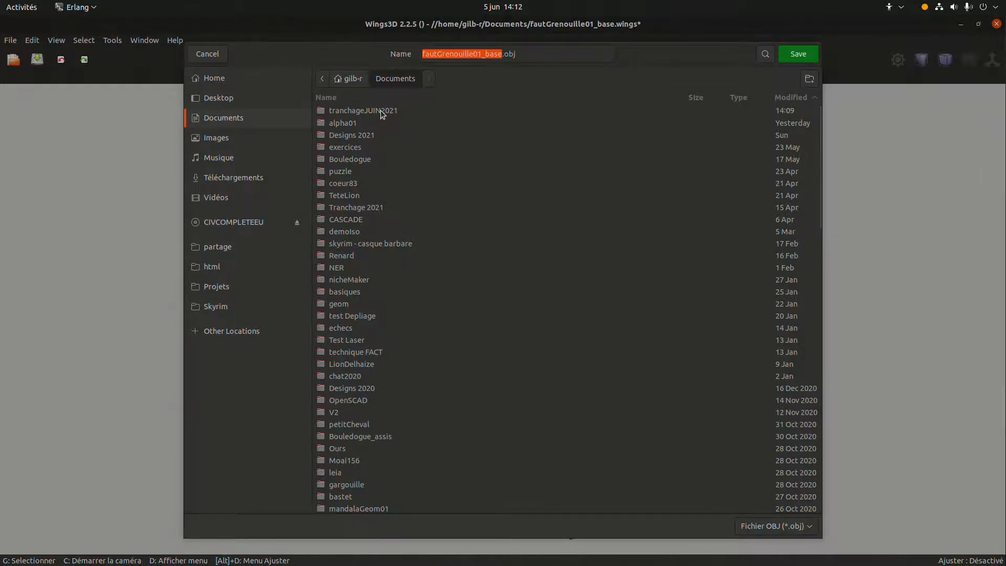
double_click(380, 110)
double_click(355, 111)
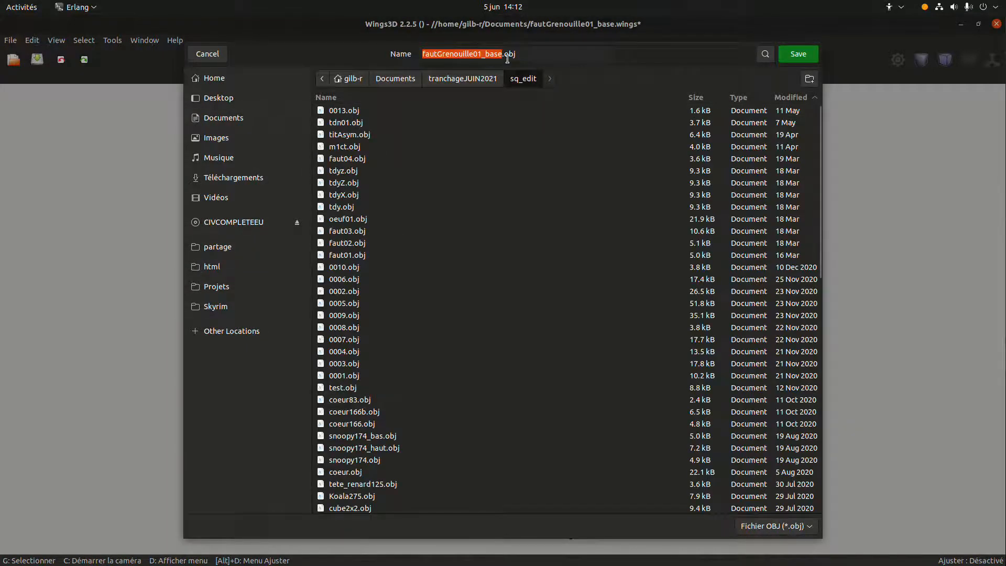
Shorten the export file name to fautG01.obj.
left_click(471, 53)
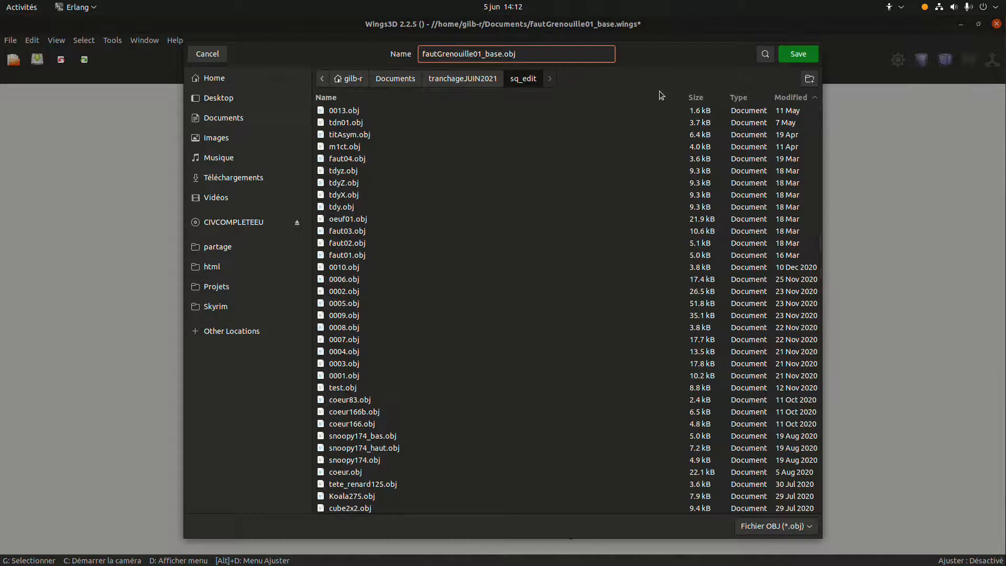
key("Left")
key("Left")
key("Left")
key("Left")
key("Left")
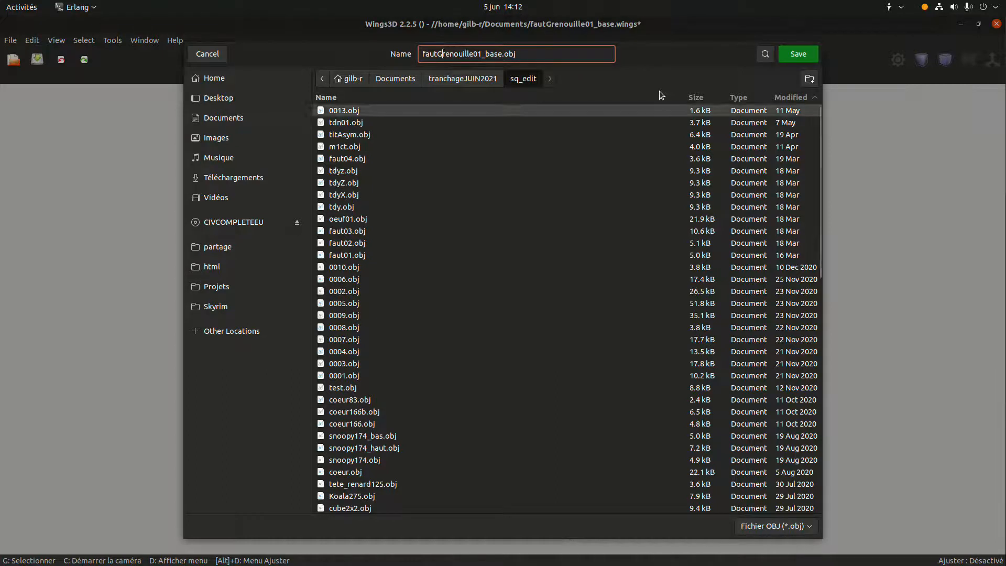
key("Left")
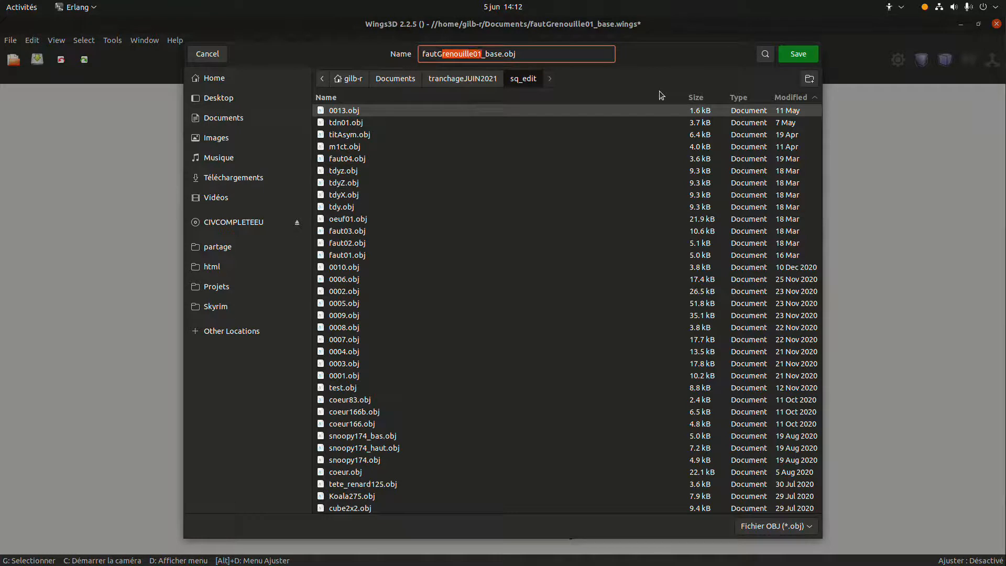
key("BackSpace")
key("Delete")
key("Delete")
key("Delete")
key("Delete")
key("Delete")
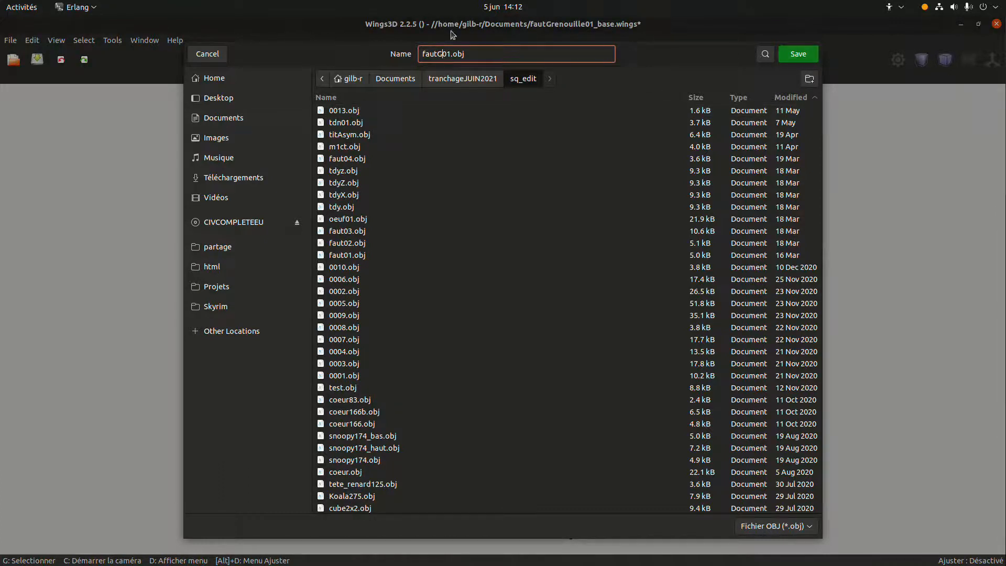
Copy the base name fautG01 from the file name and save the OBJ file.
double_click(438, 55)
right_click(437, 56)
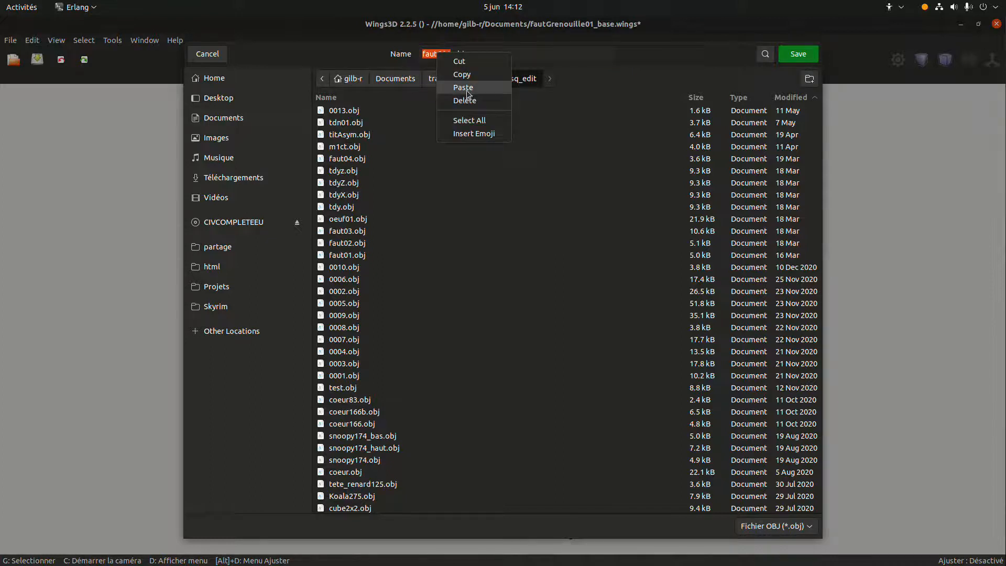
left_click(461, 74)
left_click(501, 54)
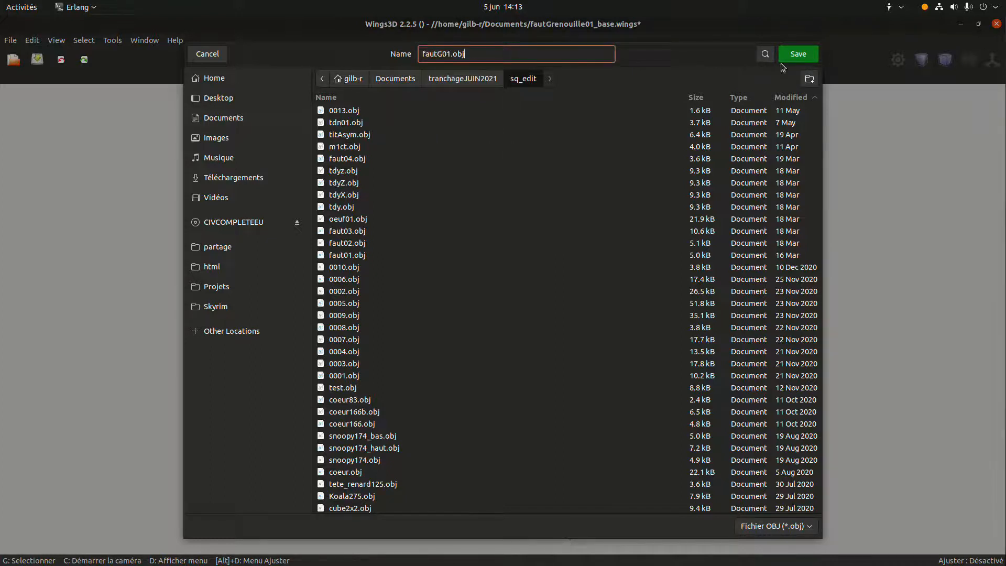
left_click(801, 54)
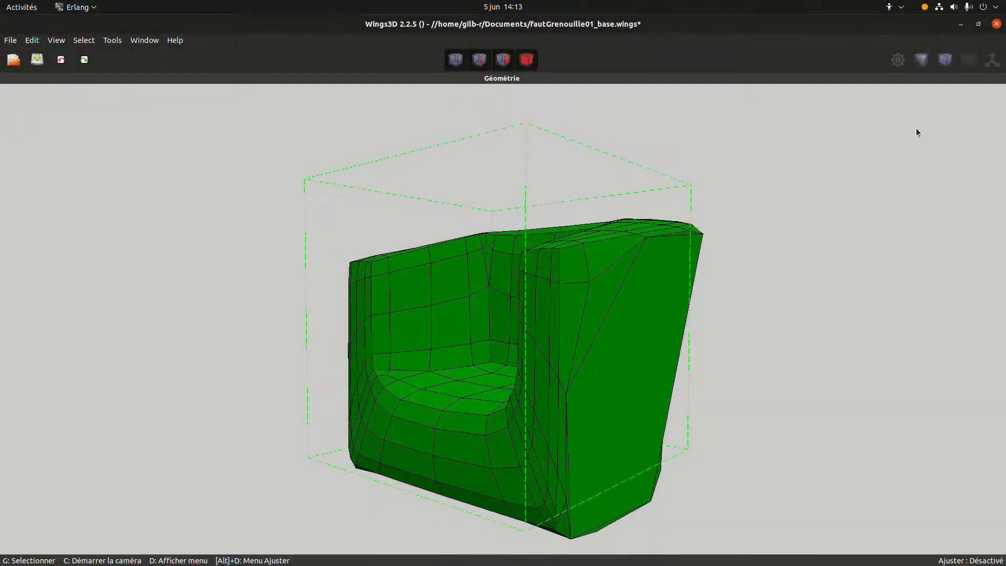
Switch to JSCAD in Firefox and reload the sq_edit project folder, authorising the upload of its files.
mouse_move(253, 545)
left_click(208, 546)
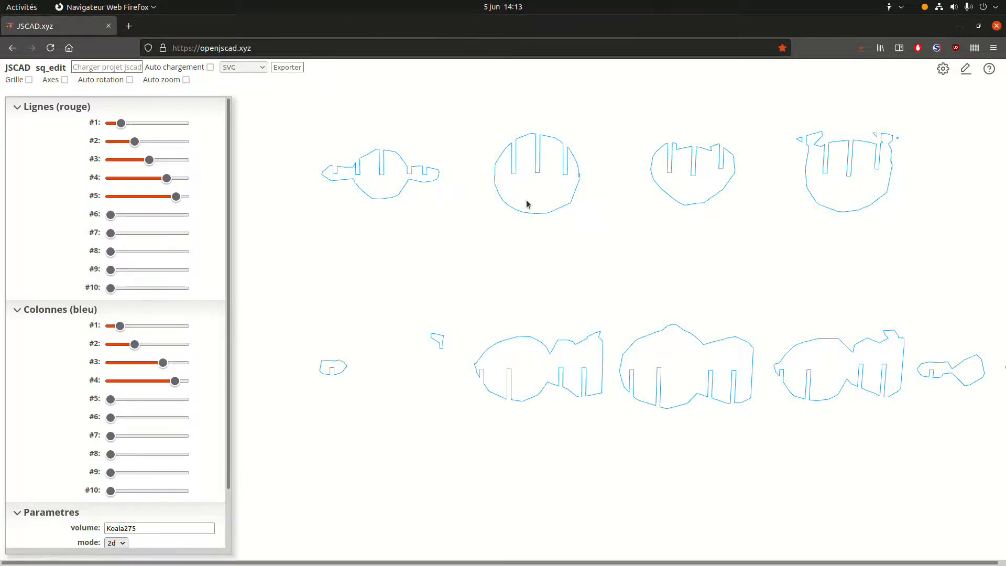
left_click(122, 69)
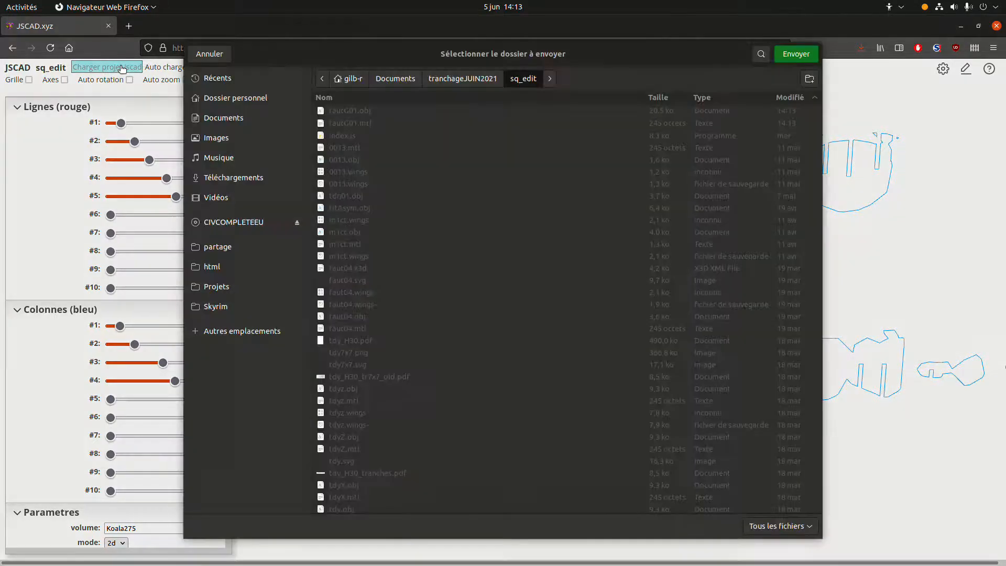
left_click(796, 54)
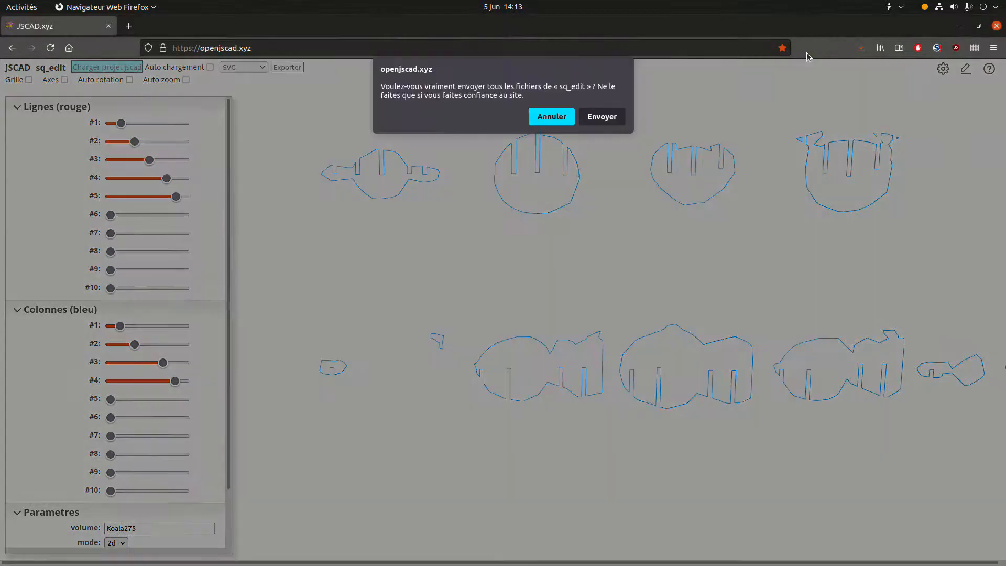
left_click(602, 117)
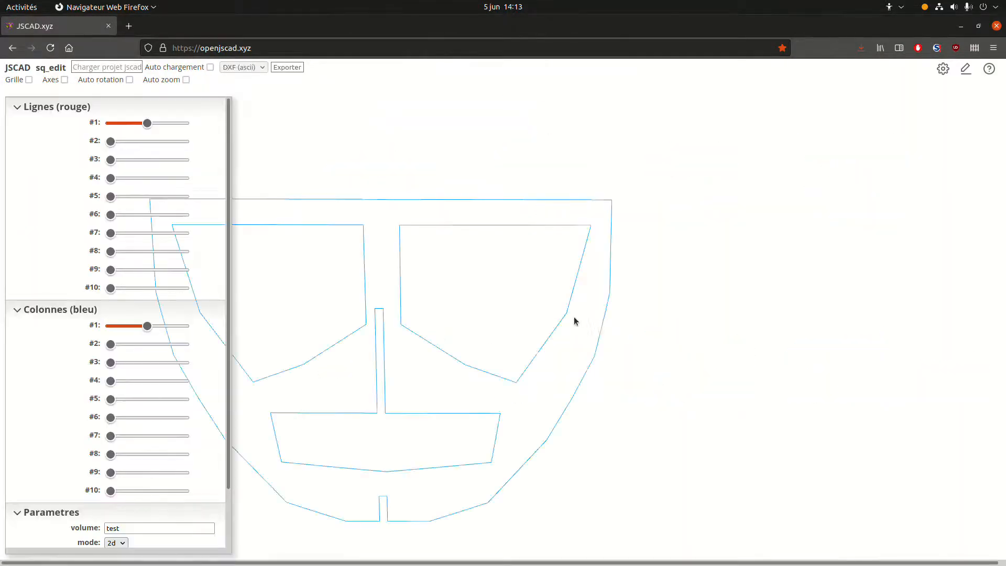
Replace the volume name test with fautG01 to load the armchair and bring its 2D slices into view.
scroll(497, 353, "down", 5)
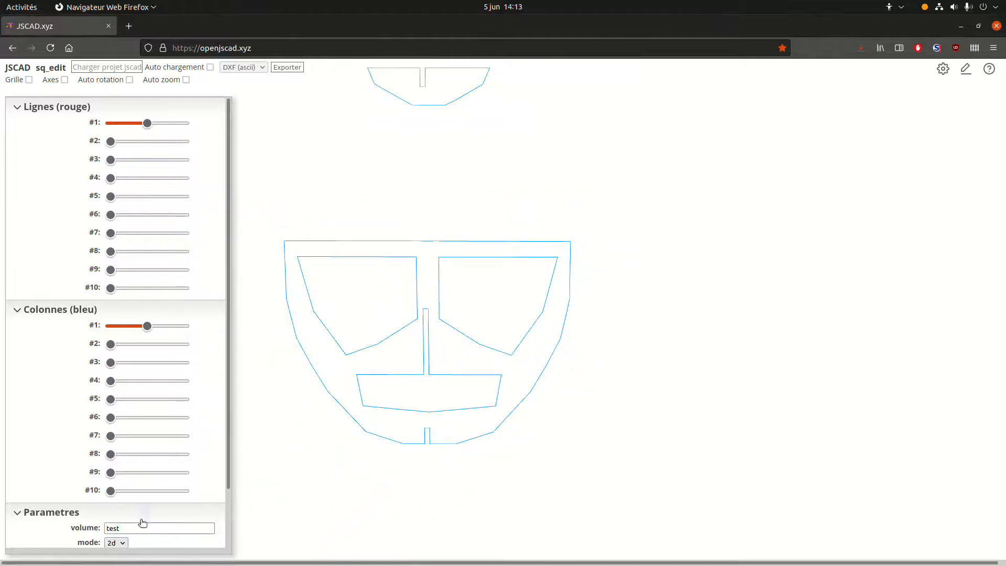
double_click(127, 527)
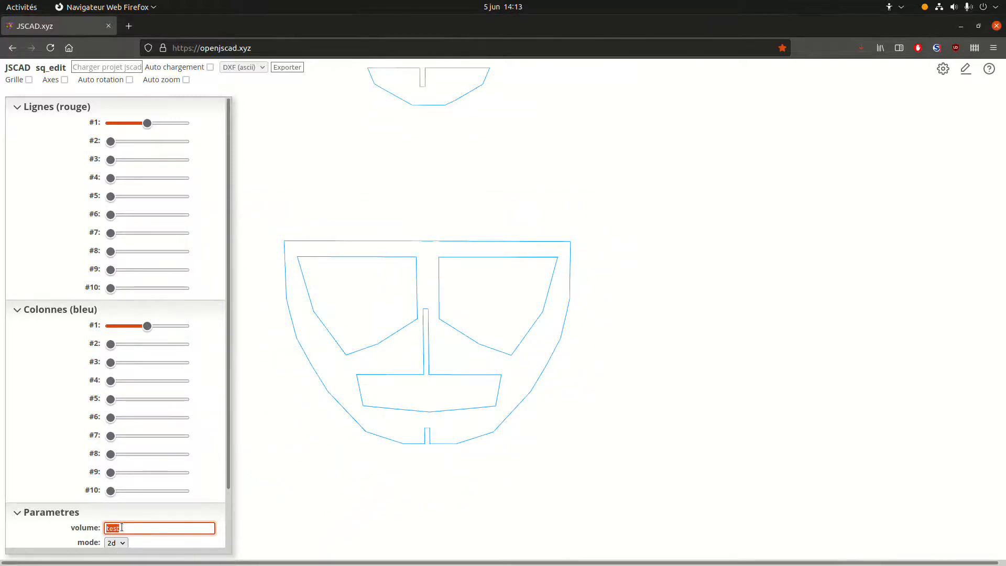
right_click(122, 526)
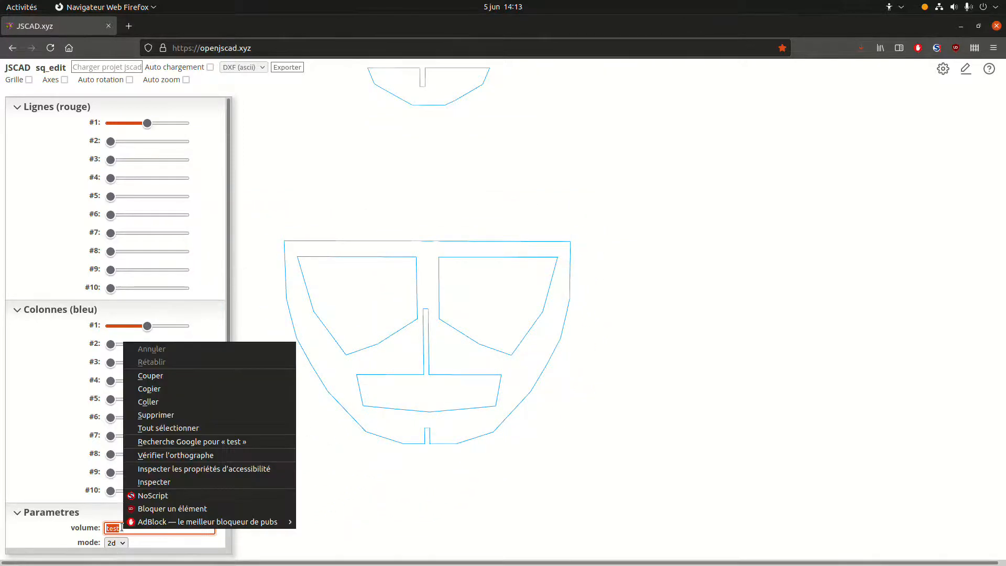
left_click(167, 402)
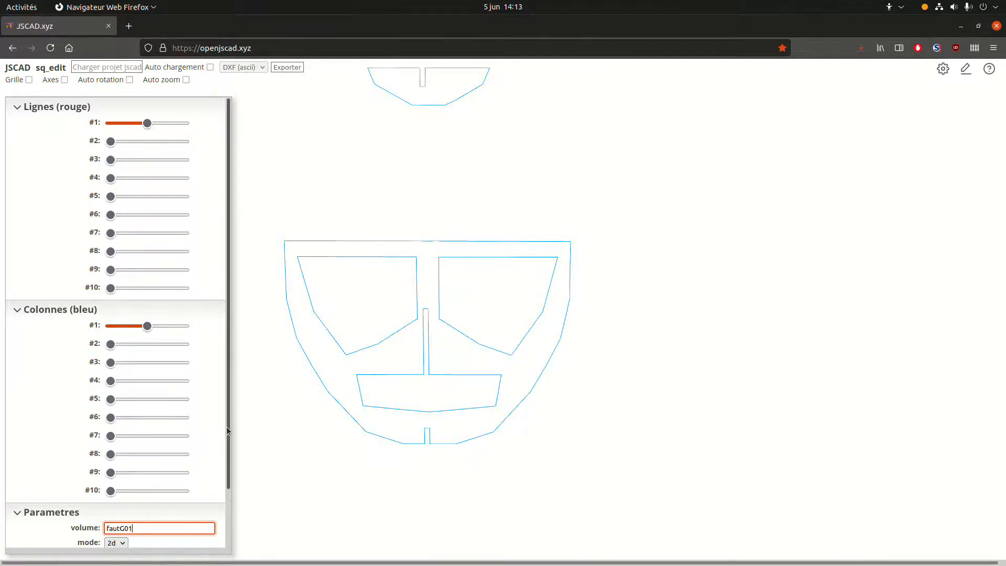
key("Return")
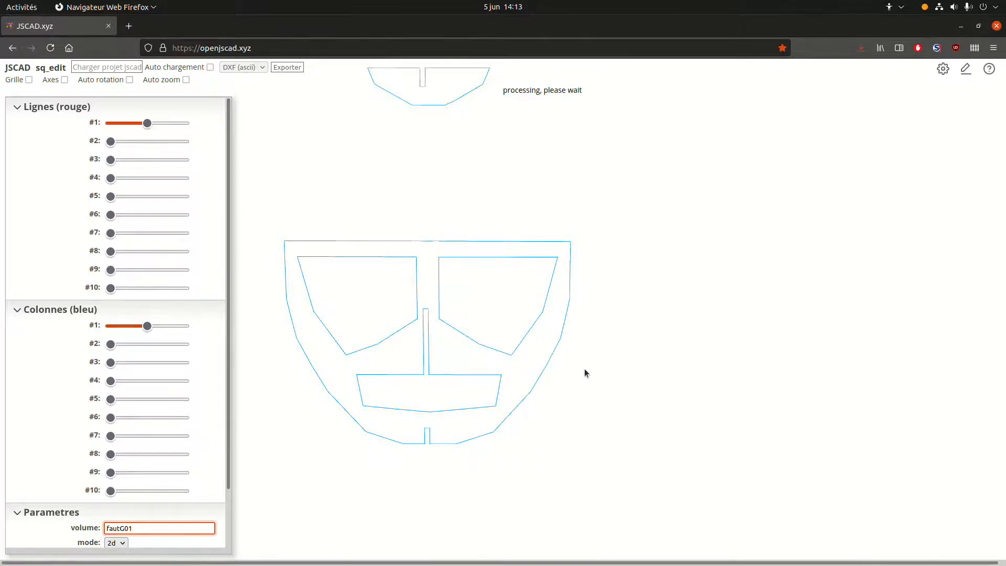
scroll(517, 329, "down", 5)
scroll(517, 329, "down", 5)
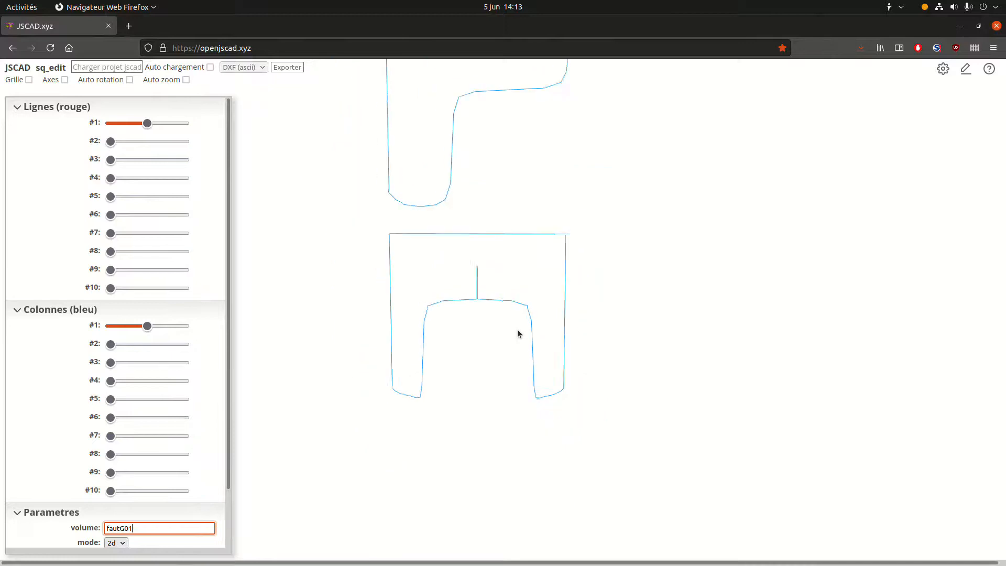
left_click(545, 251)
mouse_move(545, 254)
left_mouse_down()
mouse_move(568, 283)
mouse_move(516, 300)
mouse_move(564, 312)
mouse_move(564, 263)
mouse_move(542, 249)
left_mouse_up()
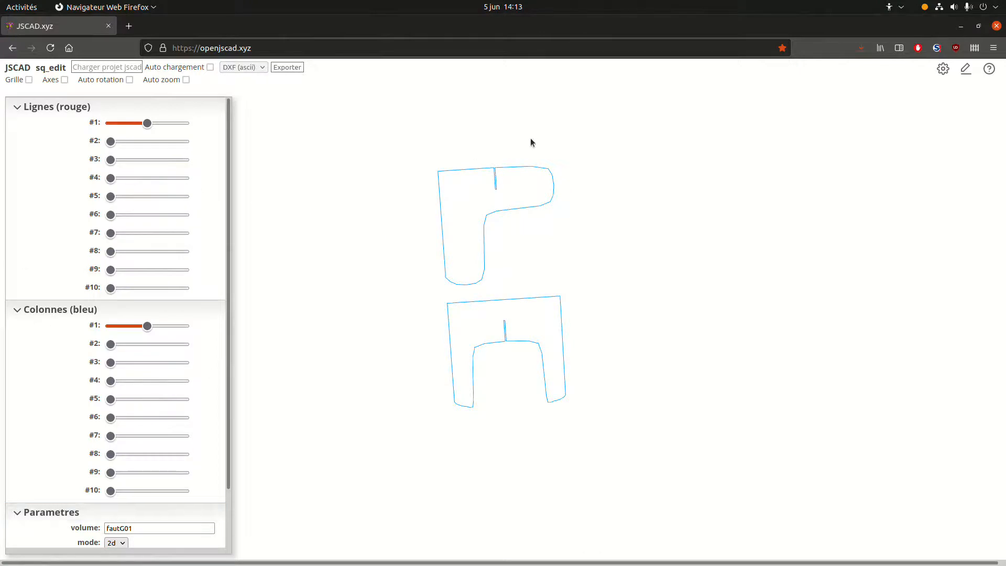
Switch the display mode to 3d to show the slices on the armchair volume.
left_click(126, 543)
left_click(121, 528)
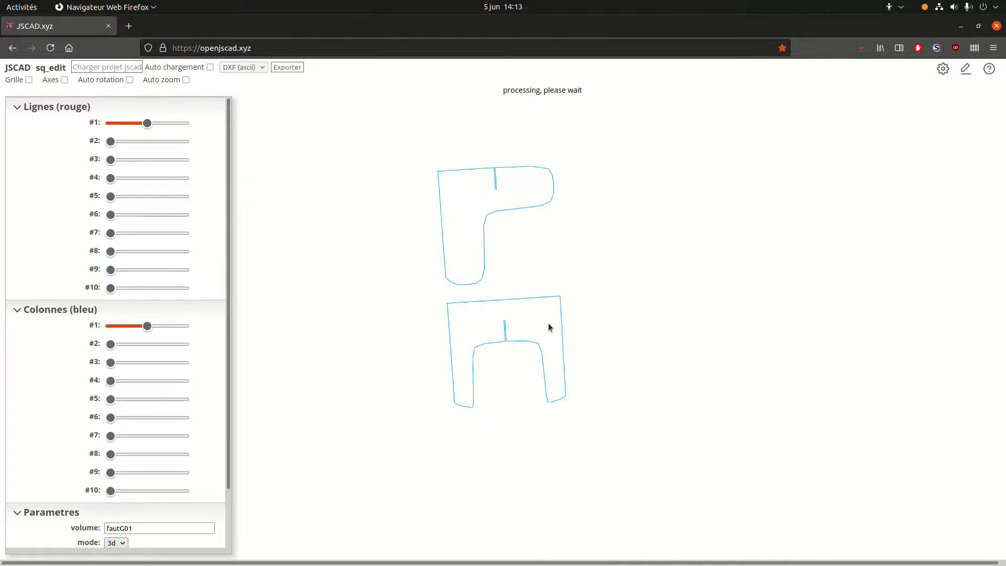
left_click_drag(484, 383, 350, 372)
Place red slices #1 and #2 through the armchair's backrest, one near its rear and one near its front.
left_click_drag(147, 124, 123, 127)
left_click_drag(536, 317, 519, 334)
left_click_drag(621, 325, 499, 265)
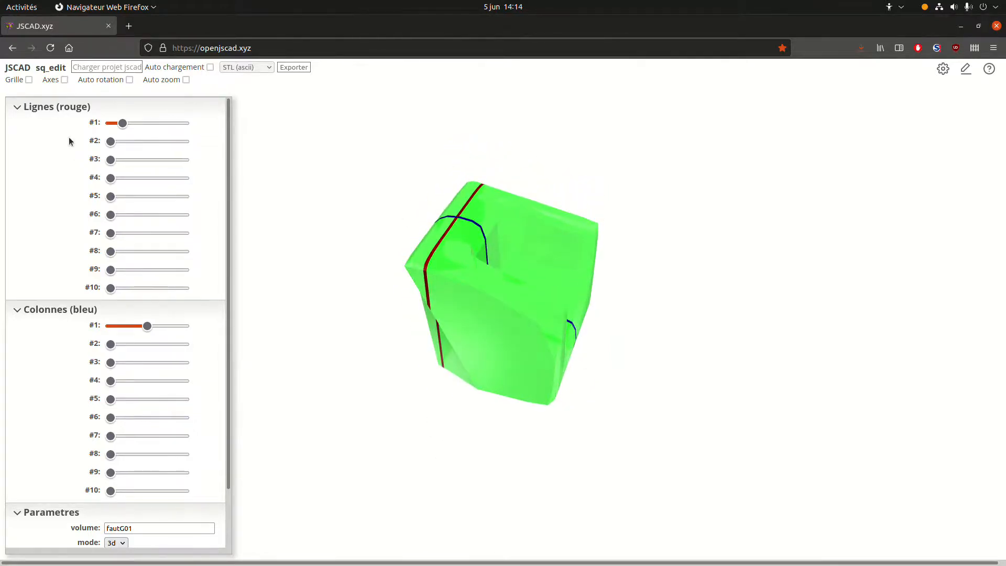
left_click_drag(111, 142, 137, 146)
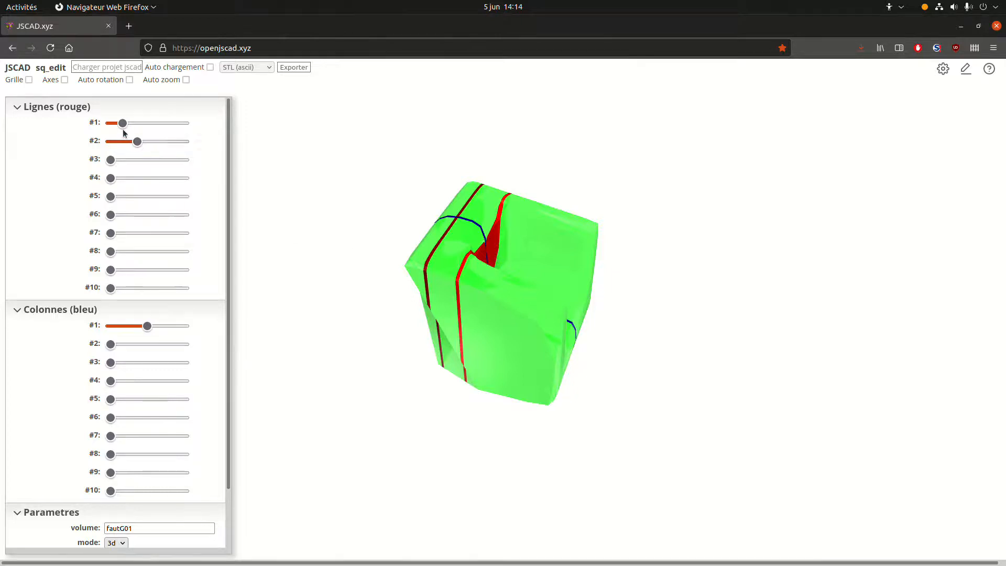
left_click_drag(122, 125, 119, 127)
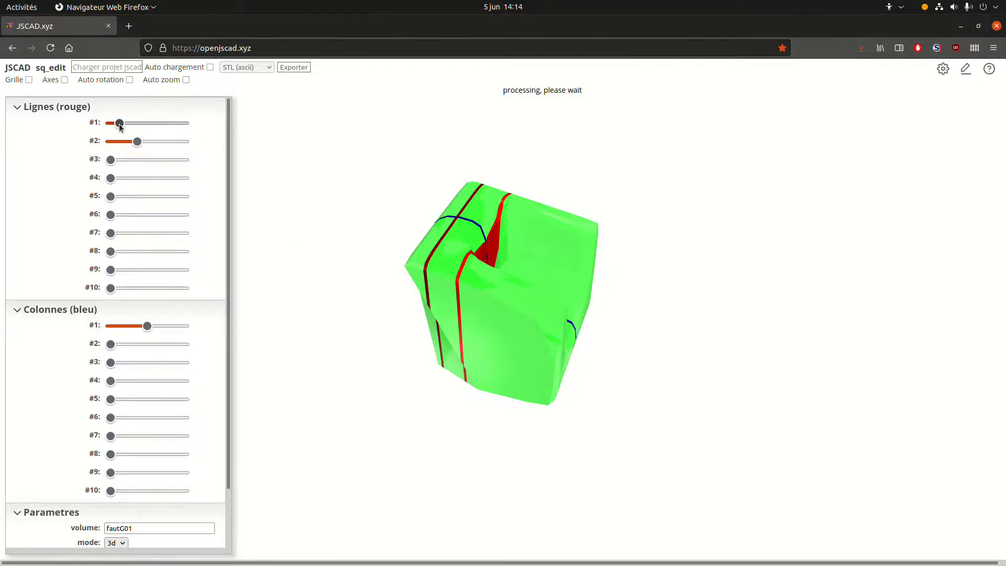
left_click_drag(412, 337, 364, 369)
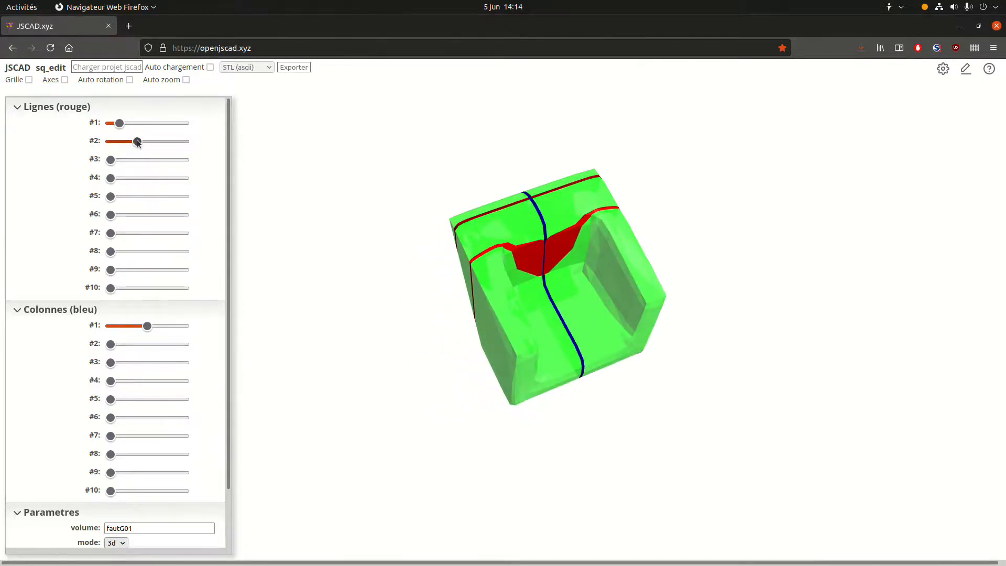
left_click_drag(138, 144, 135, 142)
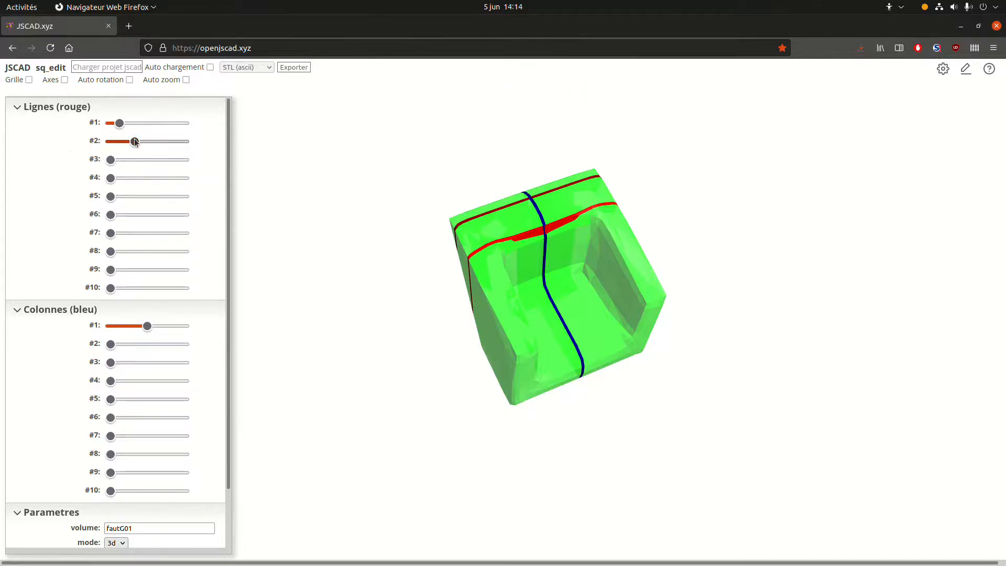
Add red slices #3 and #4 across the seat and armrests, one just past mid-depth and one near the front.
left_click_drag(438, 290, 573, 269)
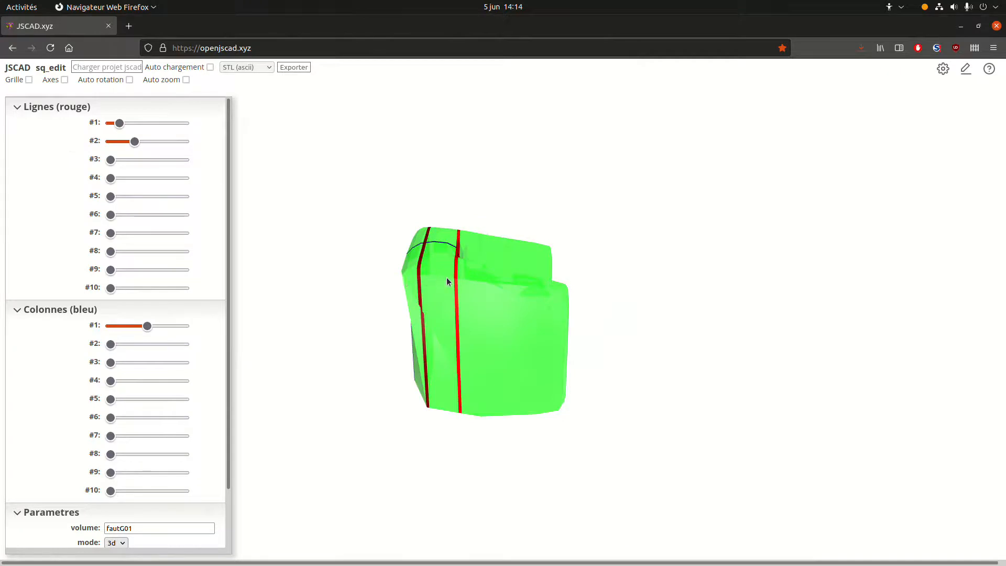
left_click_drag(511, 296, 480, 323)
left_click_drag(454, 321, 438, 314)
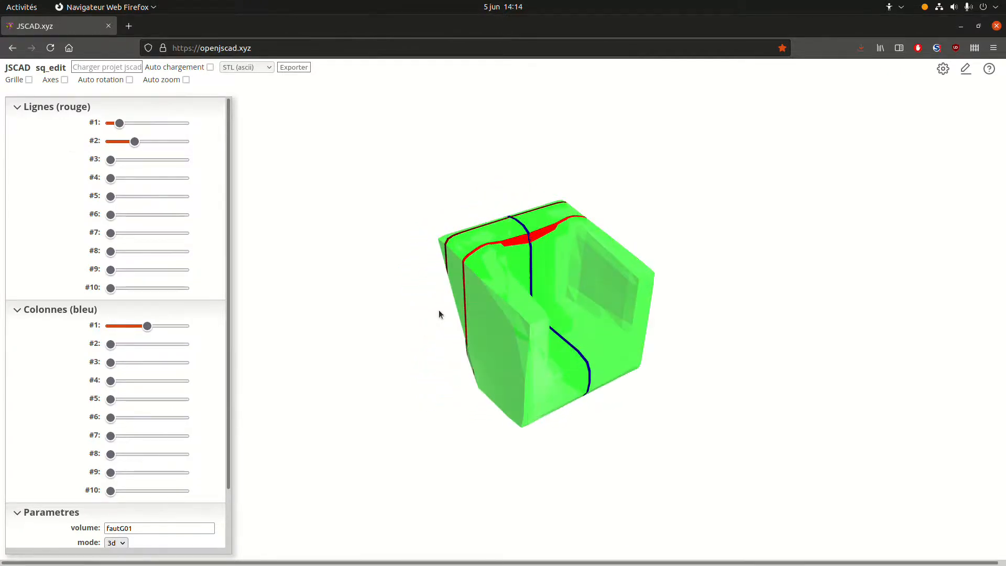
left_click_drag(111, 161, 154, 165)
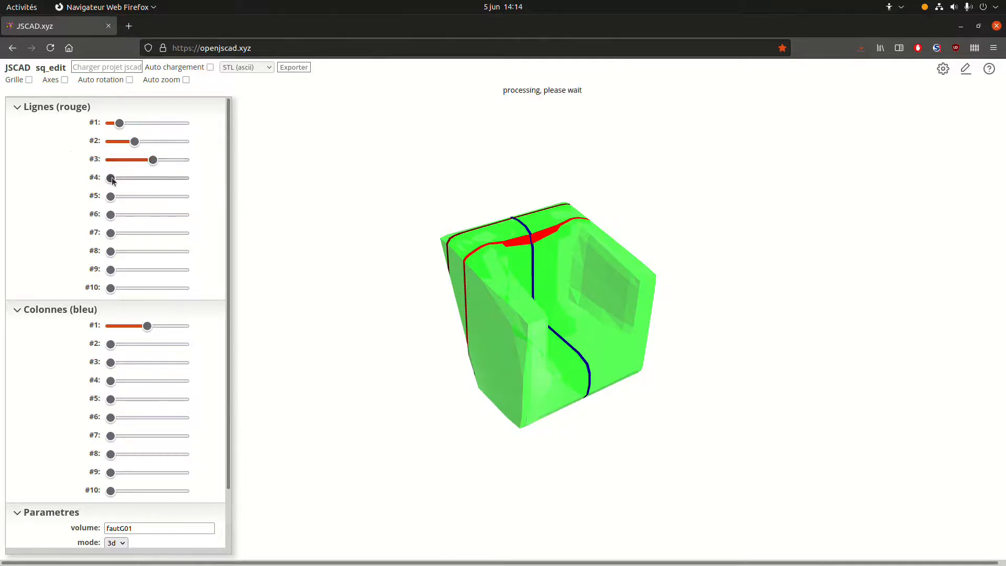
left_click_drag(112, 181, 173, 182)
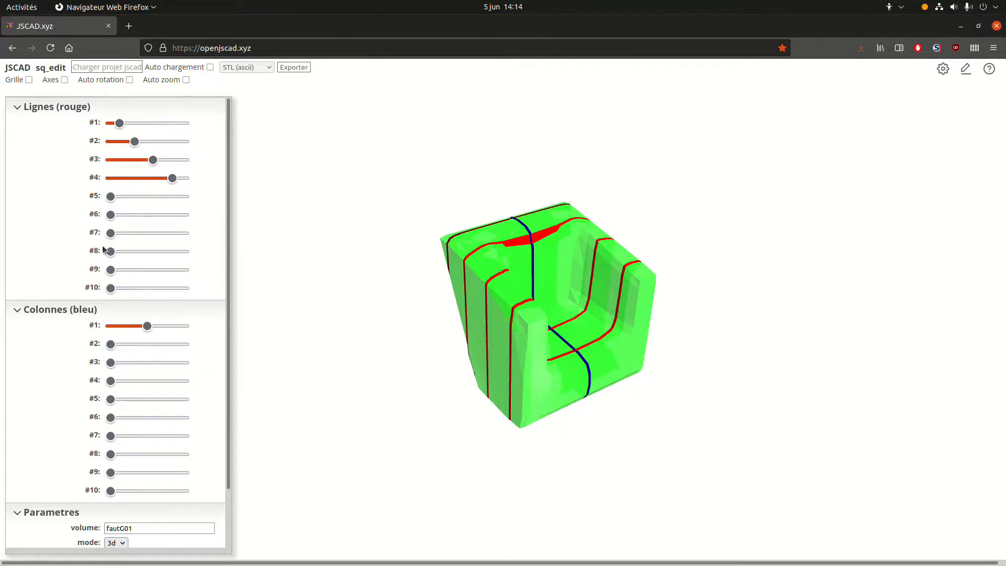
Move blue slice #1 into one armrest and add blue slice #2 along the adjacent side of the seat.
left_click_drag(512, 325, 674, 338)
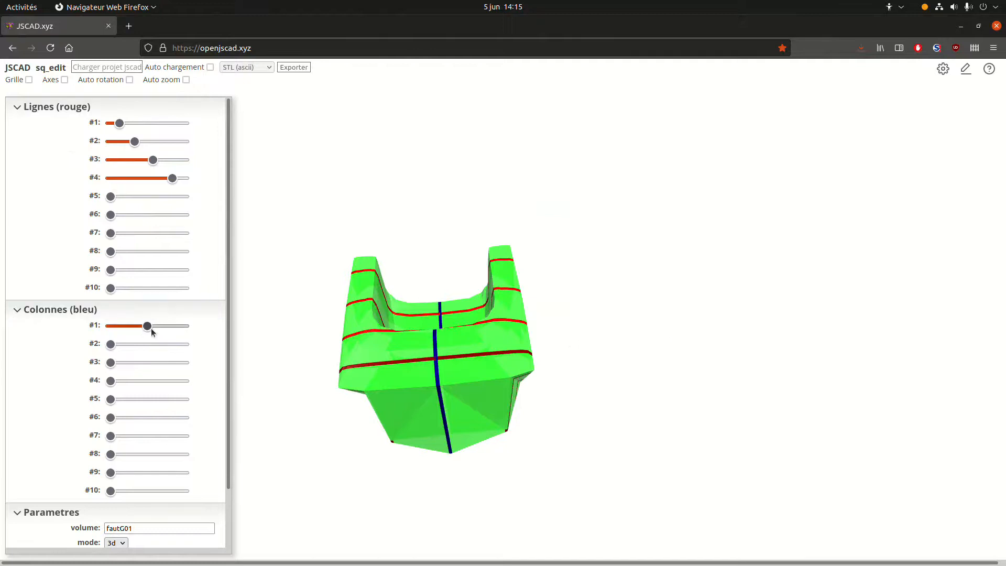
left_click_drag(148, 326, 118, 328)
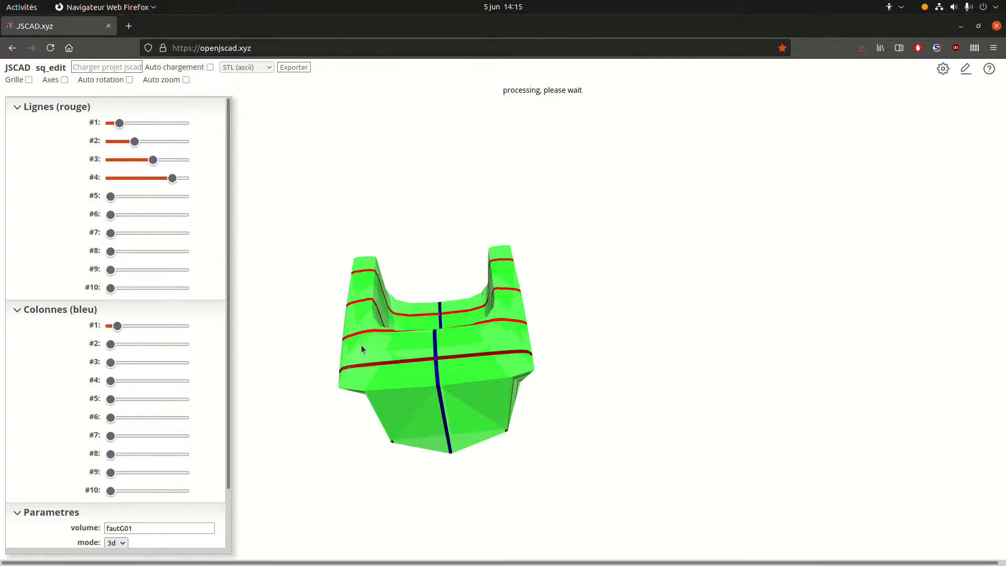
left_click_drag(535, 334, 320, 283)
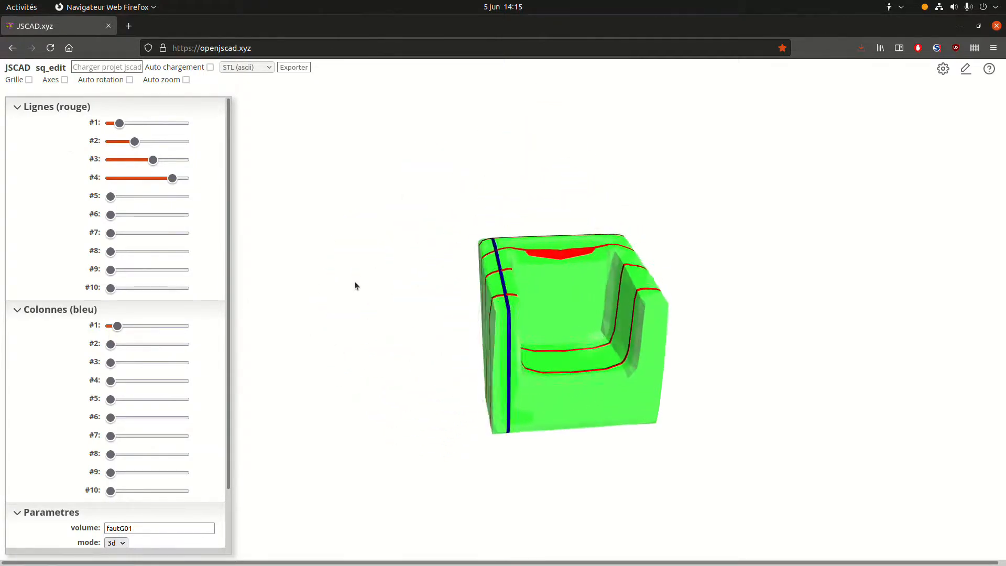
left_click_drag(544, 311, 539, 314)
left_click_drag(111, 345, 133, 351)
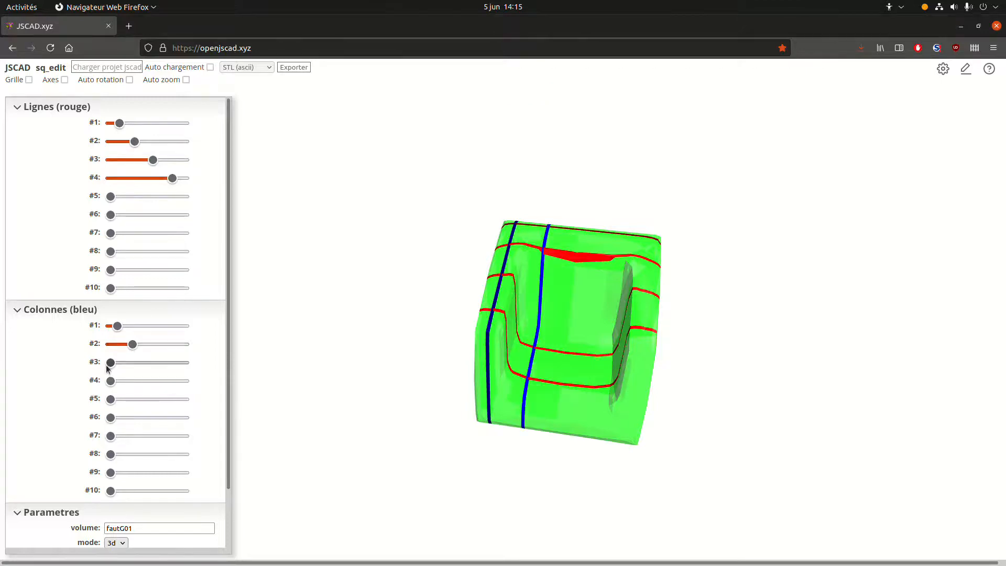
Add blue slices #3, #4 and #5 near the seat's middle, along its far side and through the opposite armrest.
left_click_drag(110, 362, 145, 371)
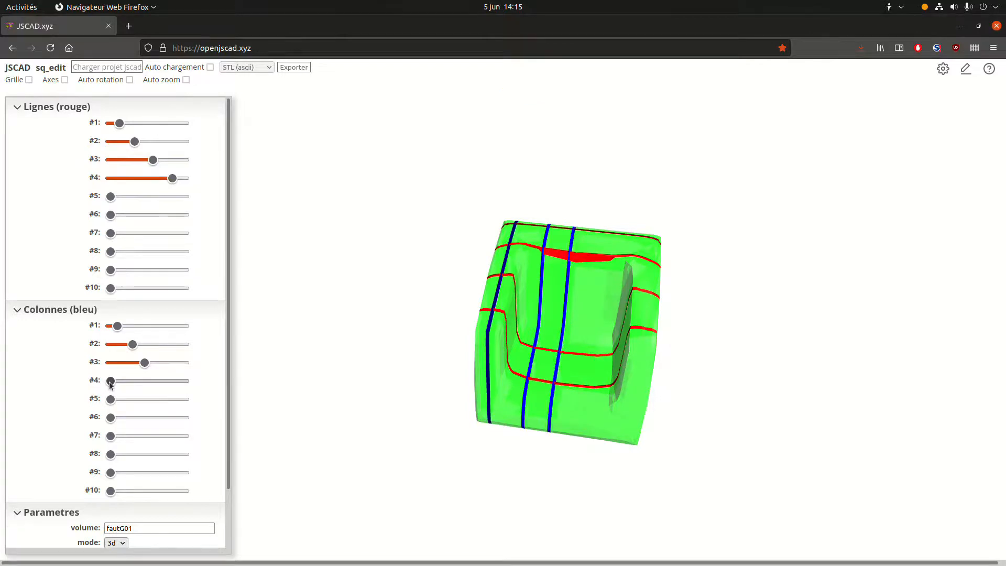
left_click_drag(110, 383, 164, 386)
left_click(113, 401)
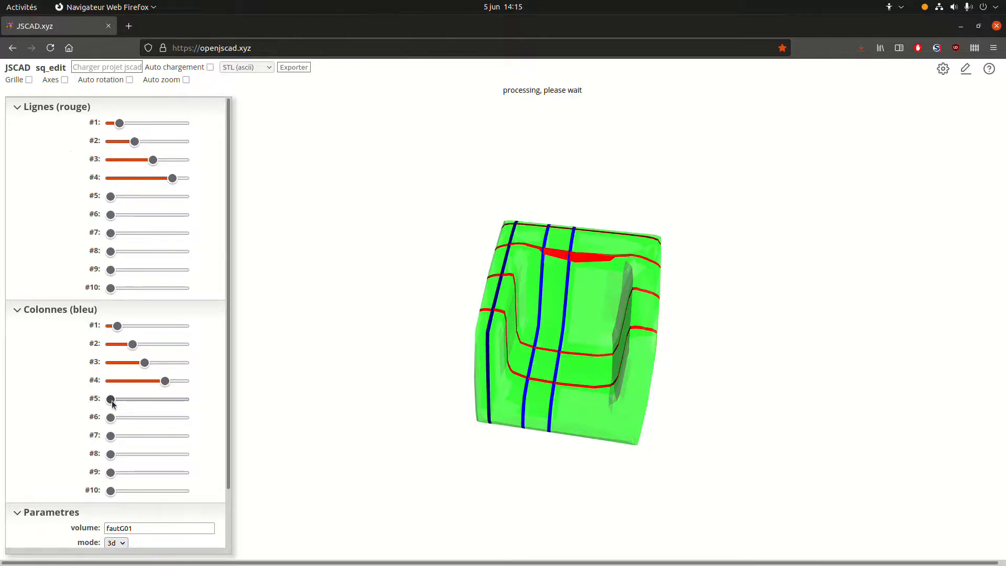
left_click_drag(112, 402, 179, 402)
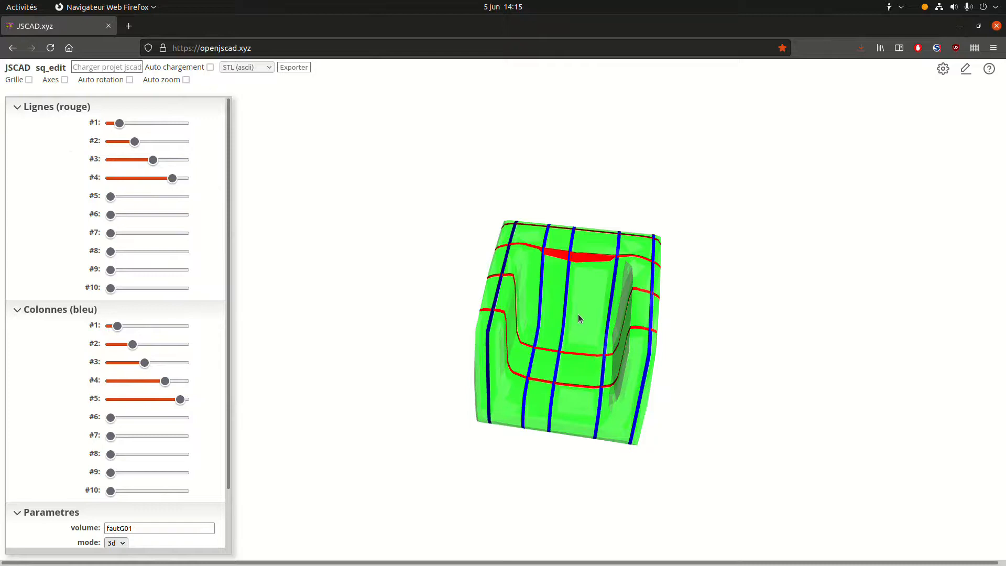
Switch the display mode back to 2d and frame all the flat armchair pieces in the view.
left_click_drag(635, 356, 671, 317)
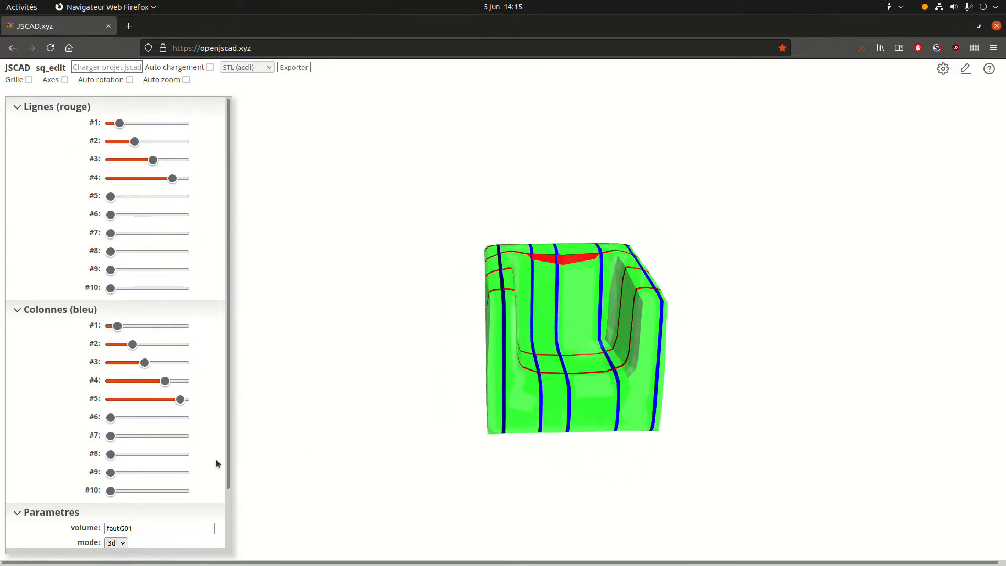
scroll(184, 466, "down", 2)
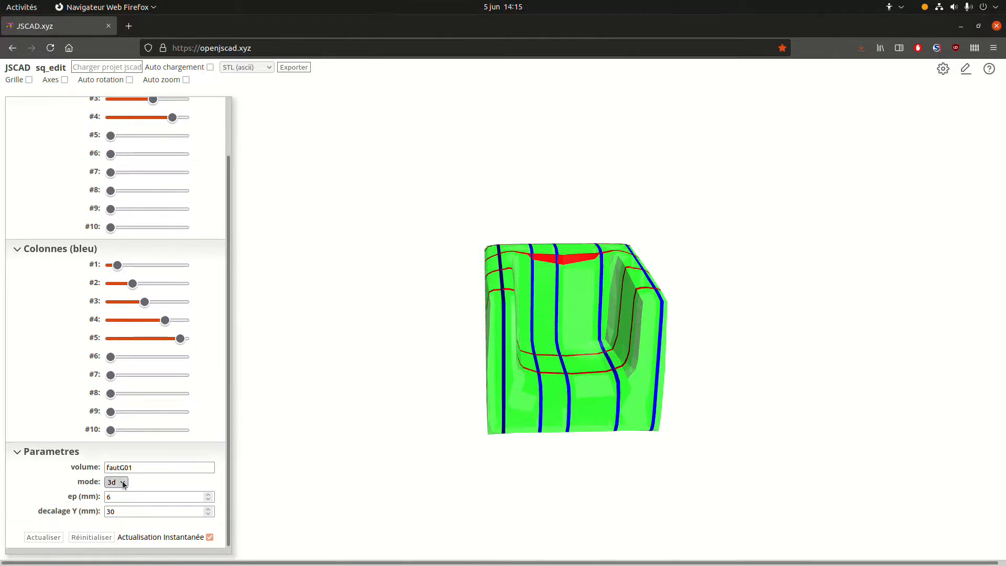
left_click(123, 482)
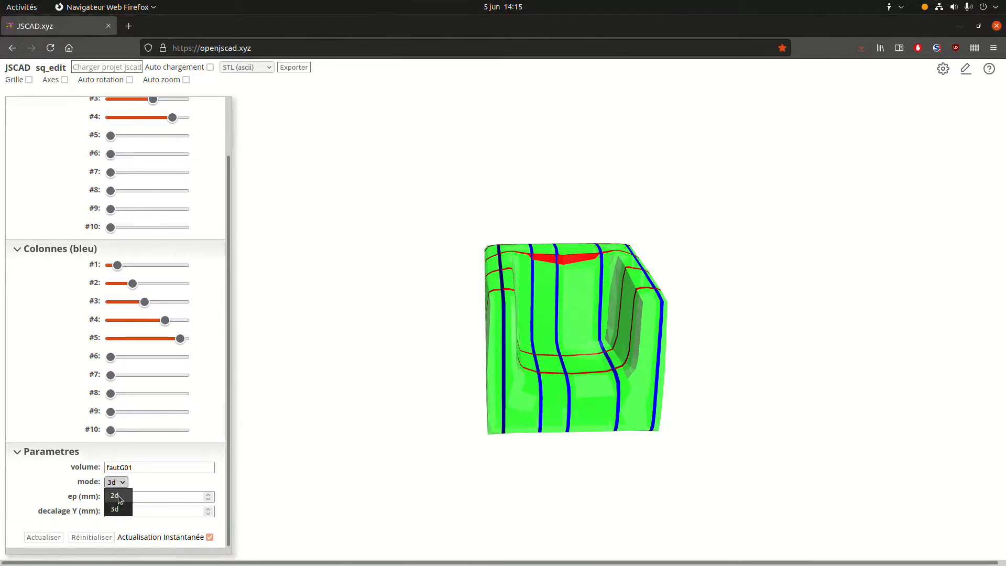
left_click(115, 496)
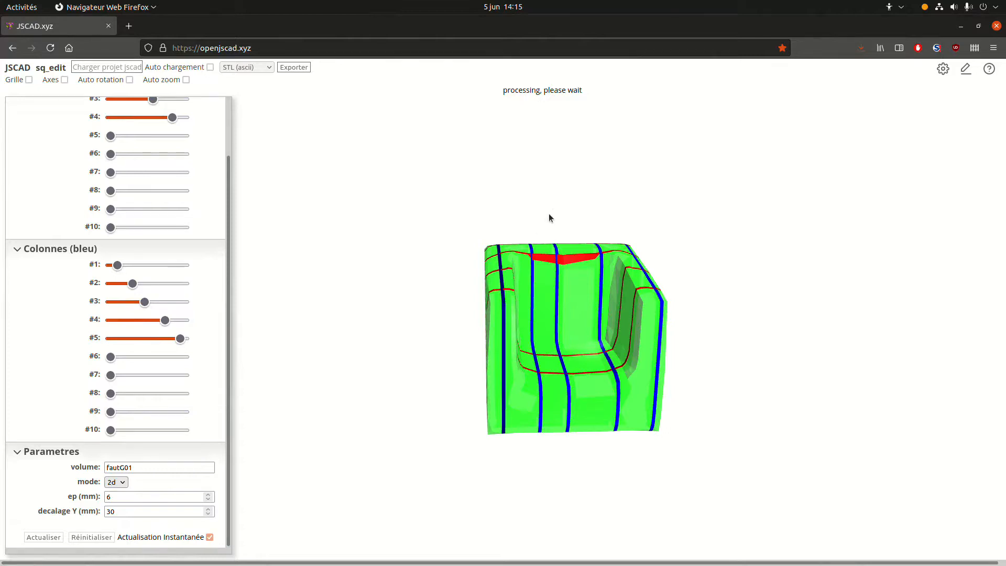
scroll(465, 358, "down", 5)
mouse_move(436, 350)
left_mouse_down()
mouse_move(492, 415)
mouse_move(573, 453)
mouse_move(544, 447)
left_mouse_up()
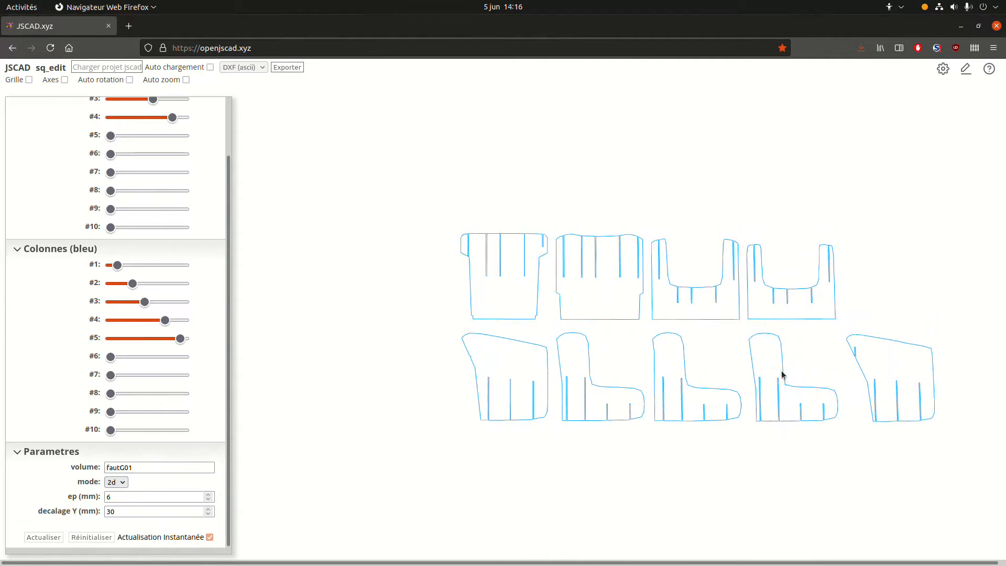
left_click_drag(783, 372, 695, 346, "shift")
scroll(651, 347, "up", 3)
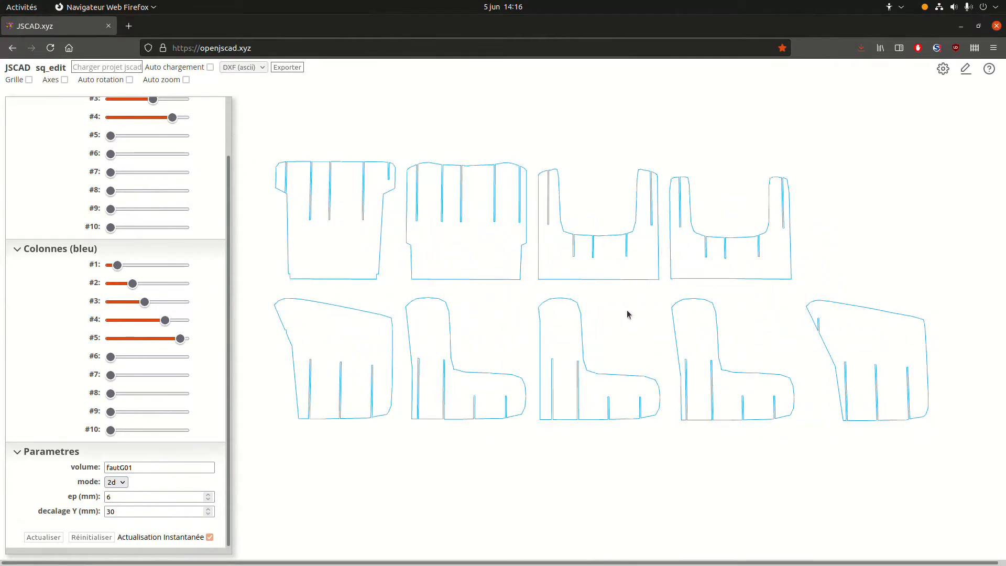
Export the flat pieces in SVG format and choose to save the file to disk.
left_click(252, 67)
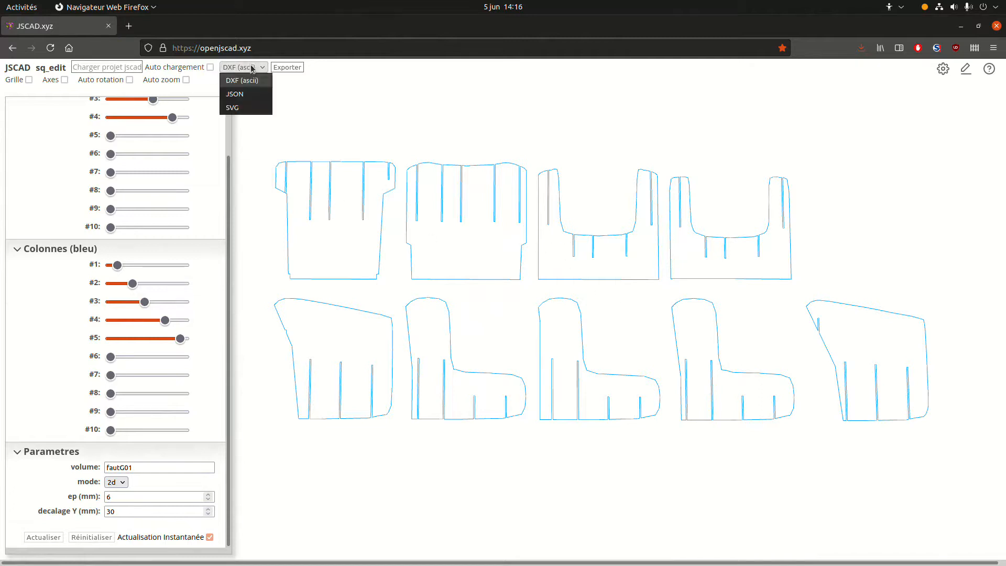
left_click(237, 108)
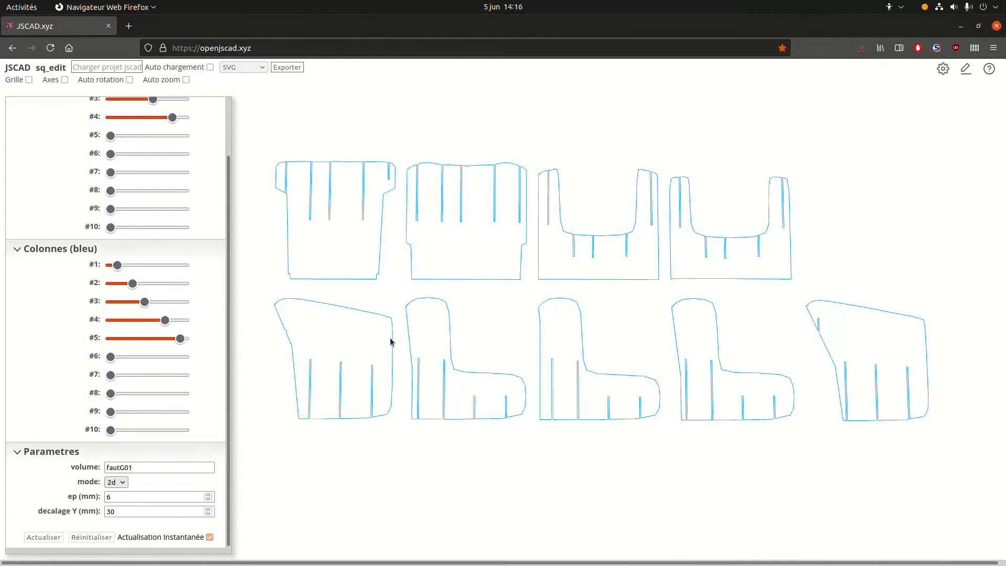
left_click(287, 67)
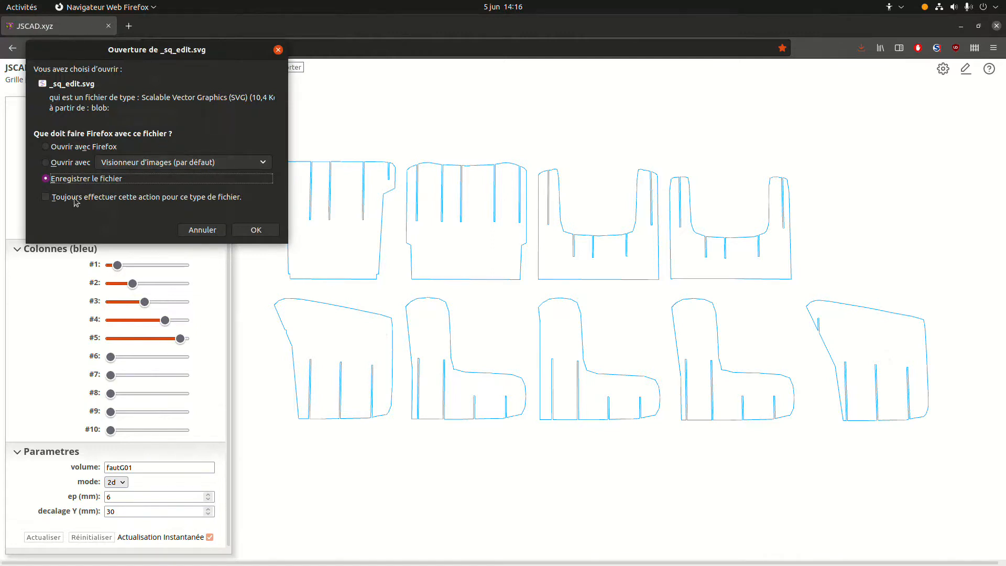
left_click(253, 230)
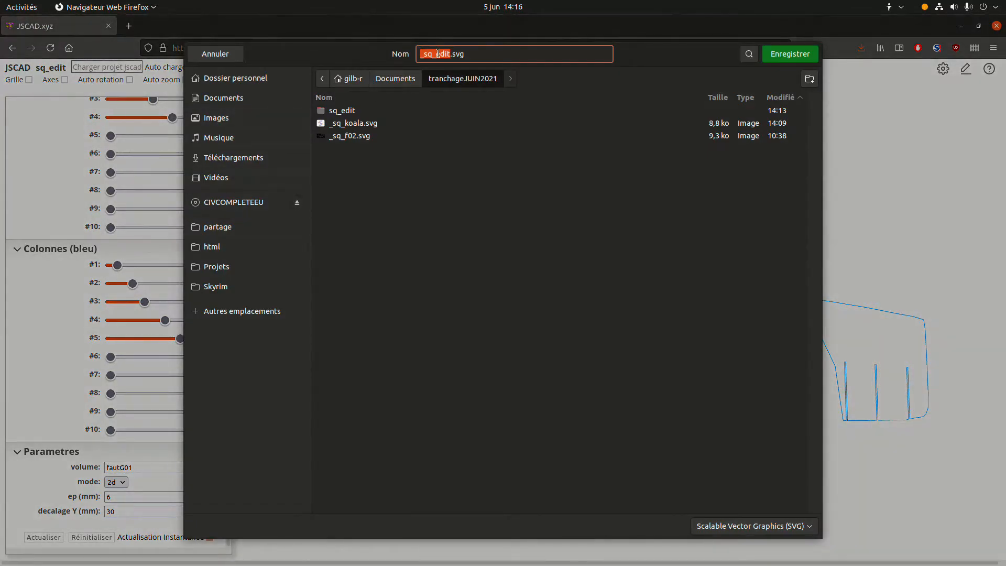
Name the SVG file fautG01 and save it in the tranchageJUIN2021 folder.
double_click(438, 54)
type("fautG01")
left_click(800, 53)
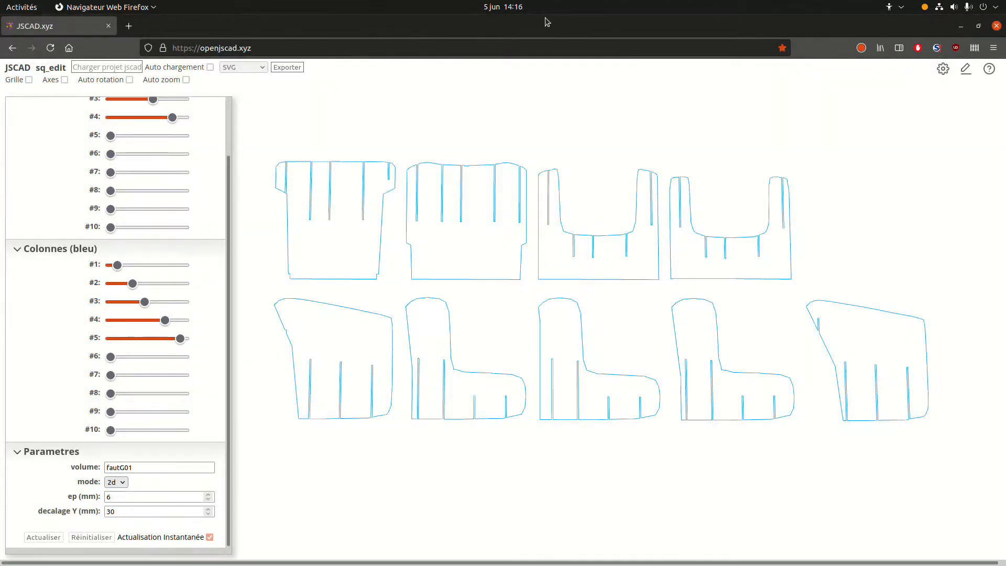
Switch to Inkscape and open _sq_fautG01.svg from the tranchageJUIN2021 folder.
left_click(111, 544)
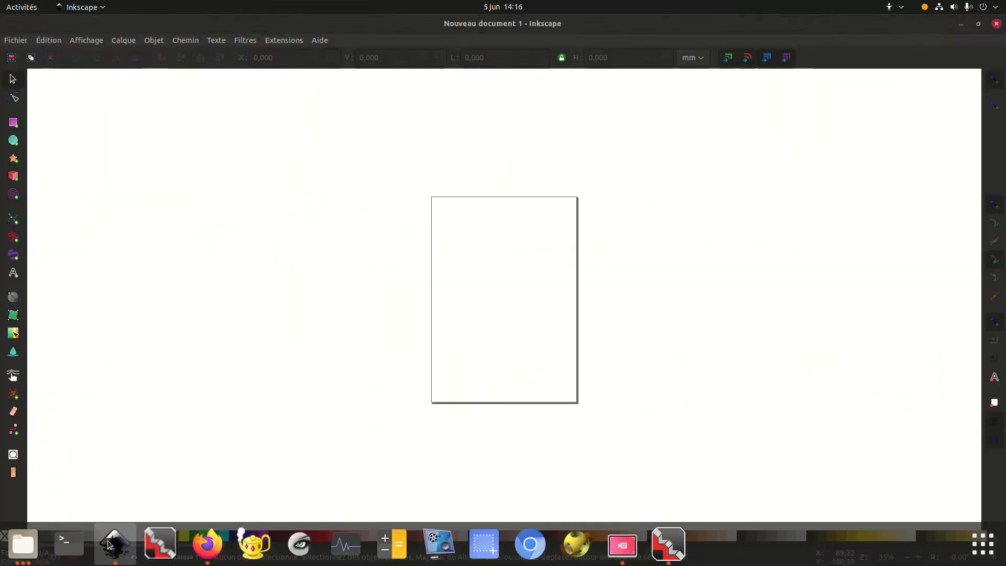
left_click(16, 40)
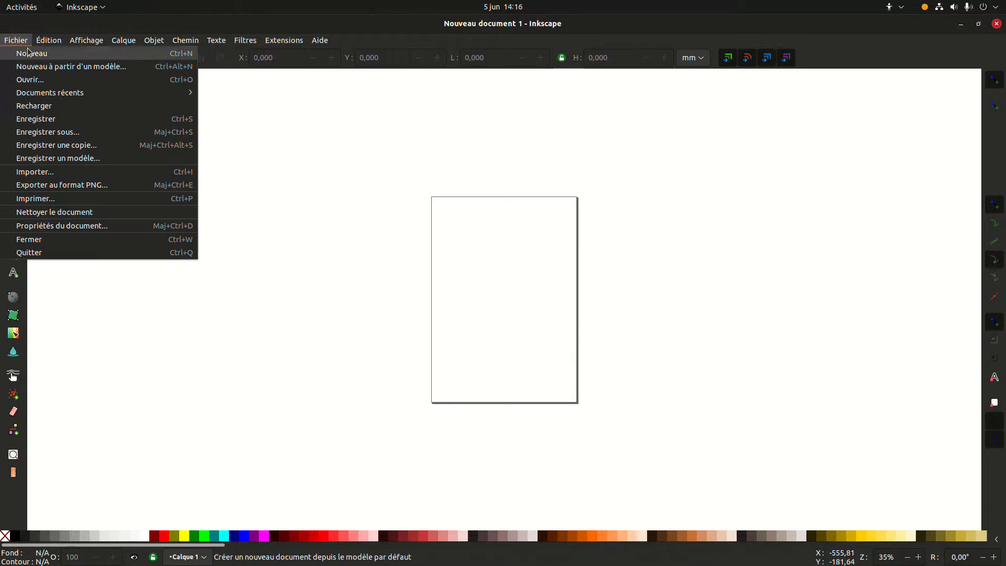
left_click(31, 79)
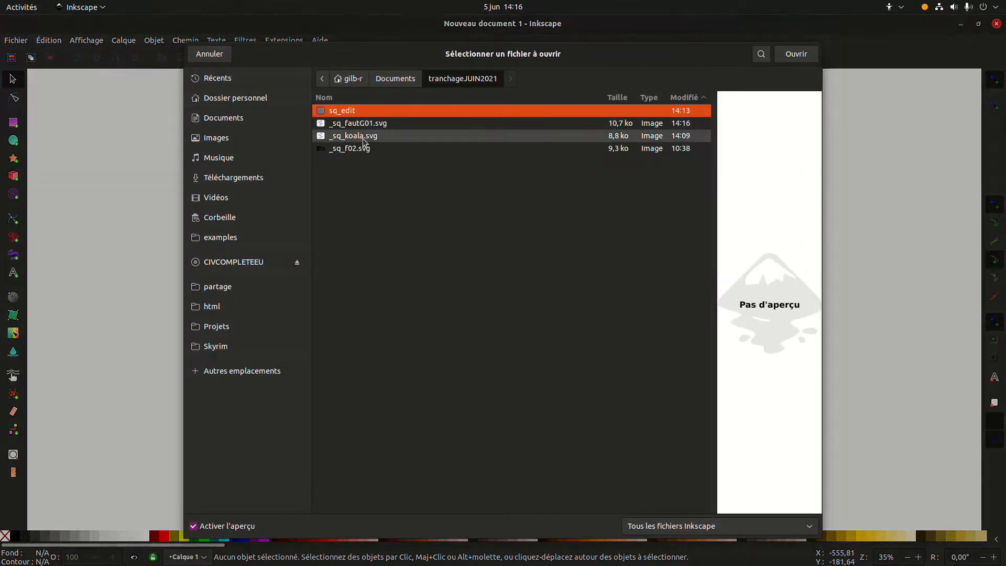
left_click(386, 124)
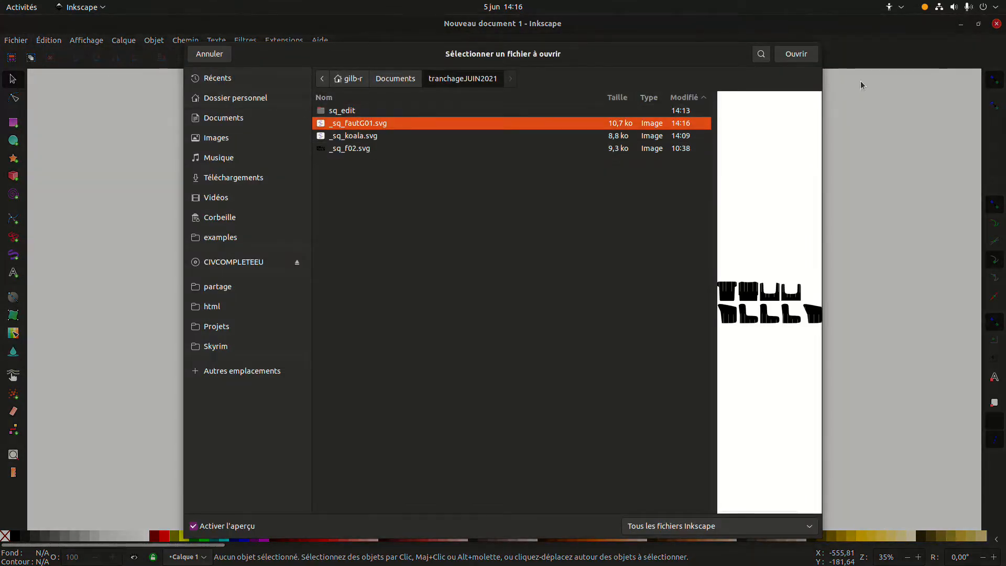
left_click(797, 54)
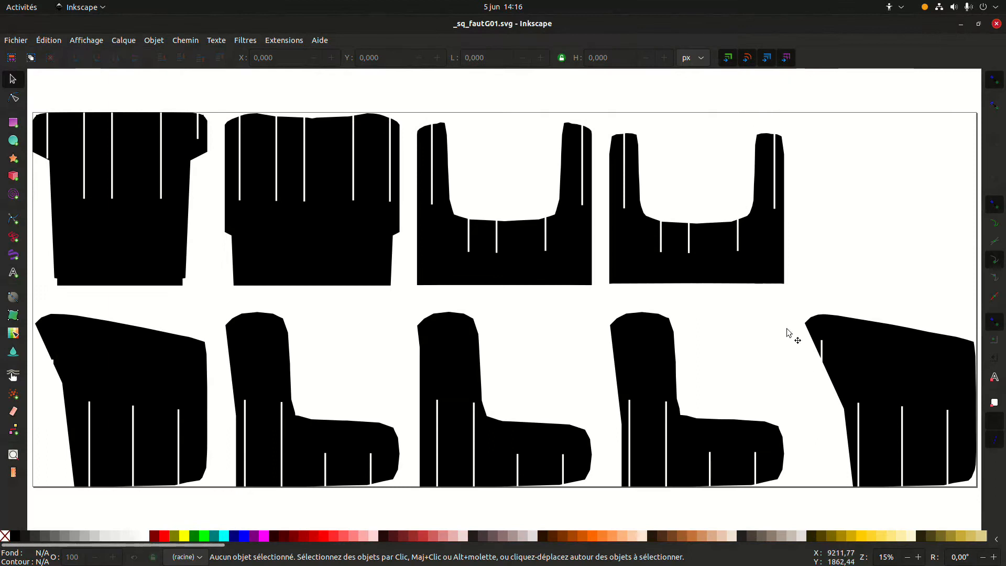
Select all the armchair pieces, remove their fill and give them a black outline.
key("minus")
key("minus")
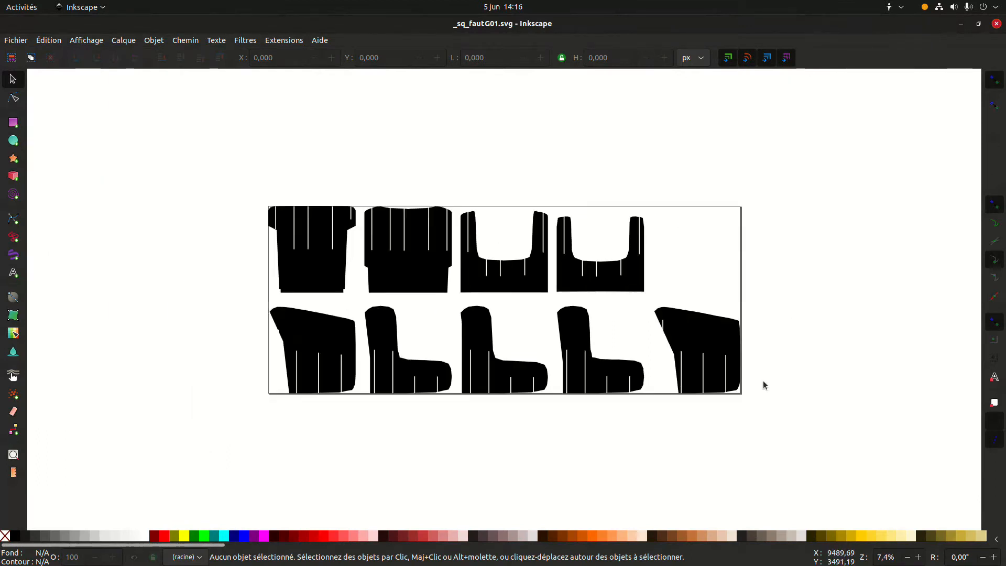
left_click_drag(198, 160, 887, 490)
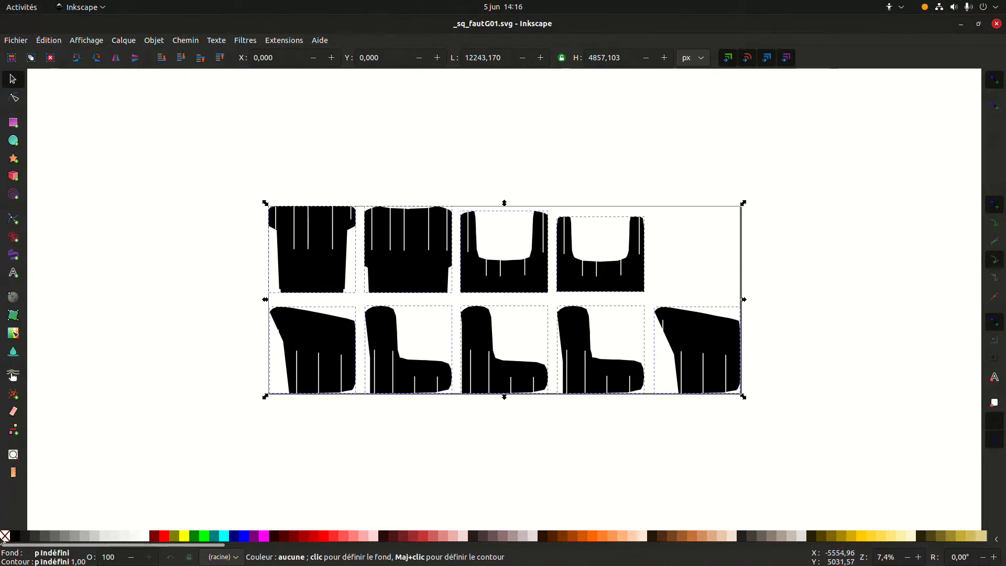
left_click(4, 537)
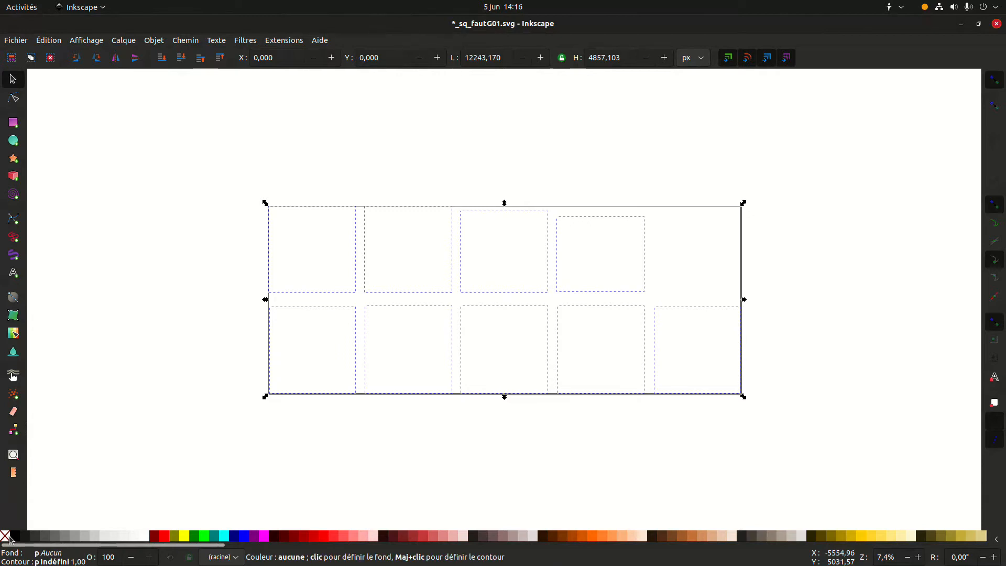
right_click(18, 537)
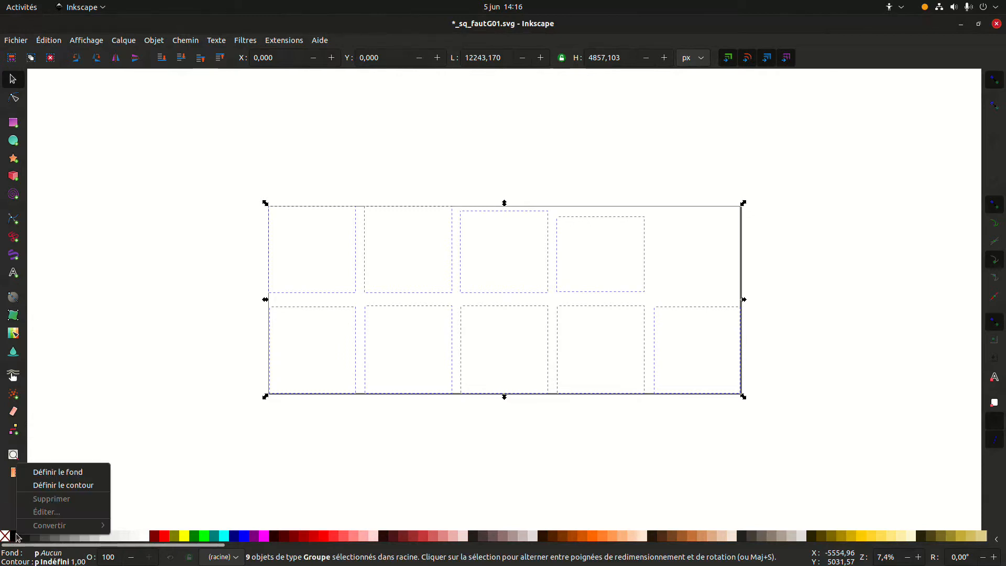
left_click(79, 490)
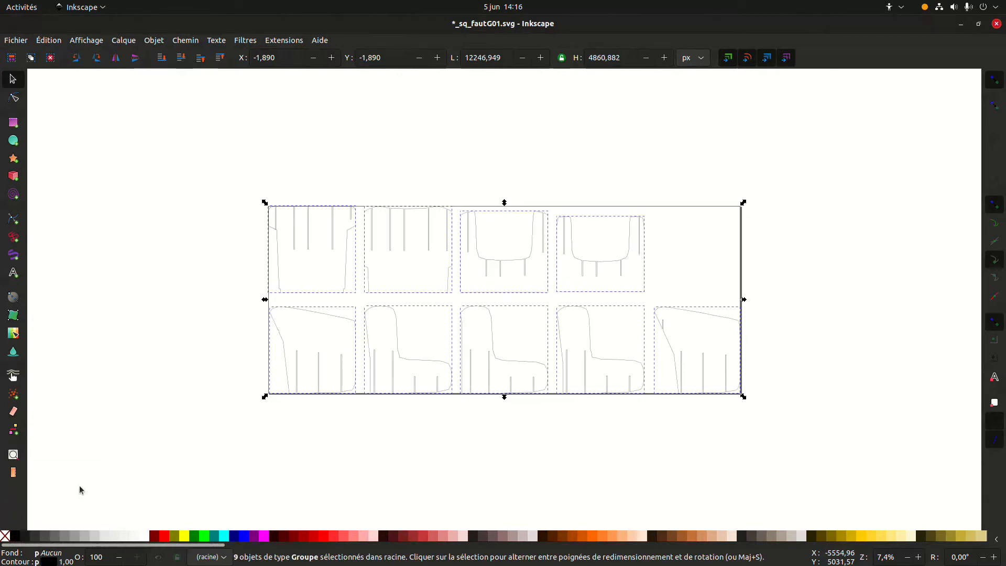
Set the outline width of all the selected armchair pieces to 2 mm and deselect them.
right_click(74, 562)
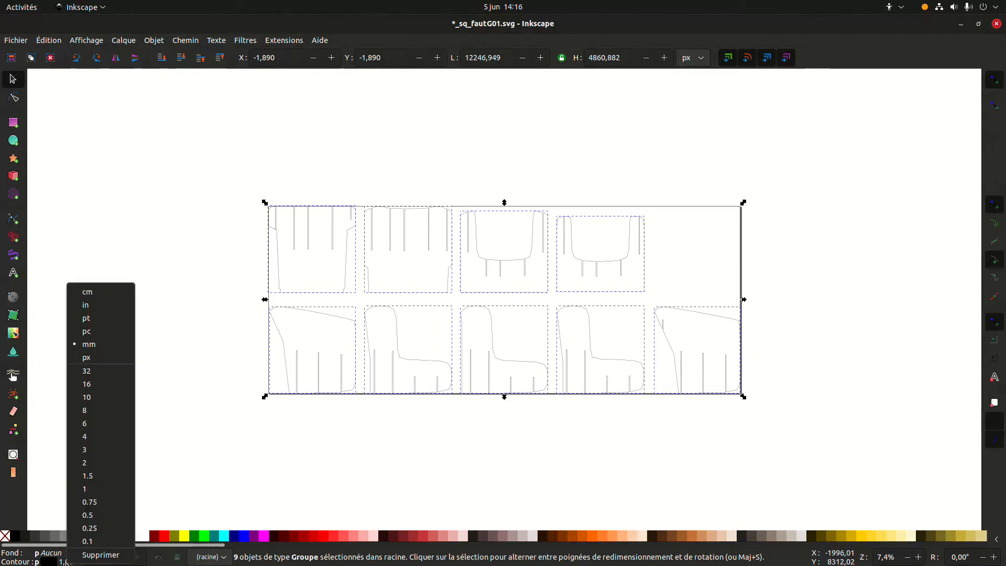
left_click(97, 494)
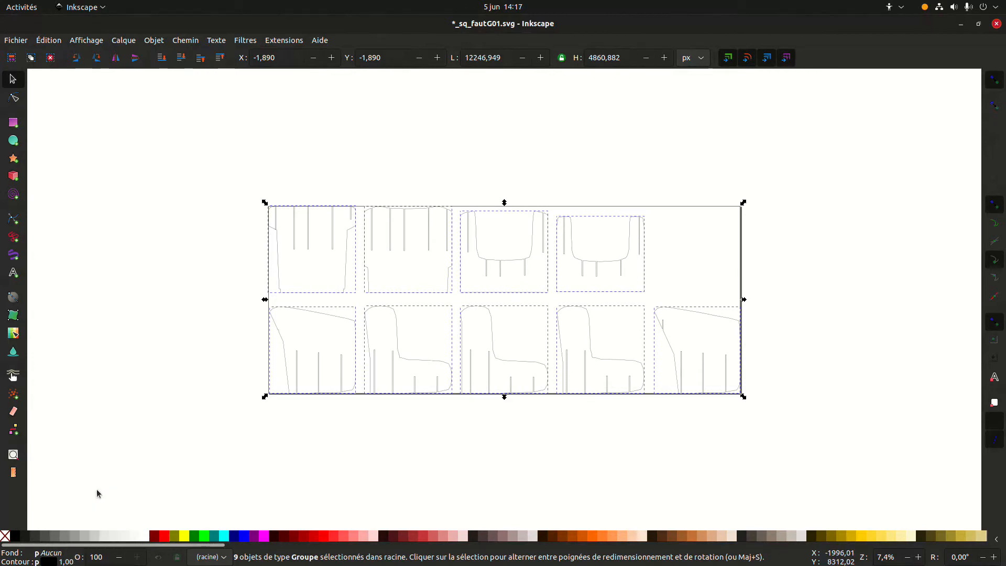
right_click(68, 563)
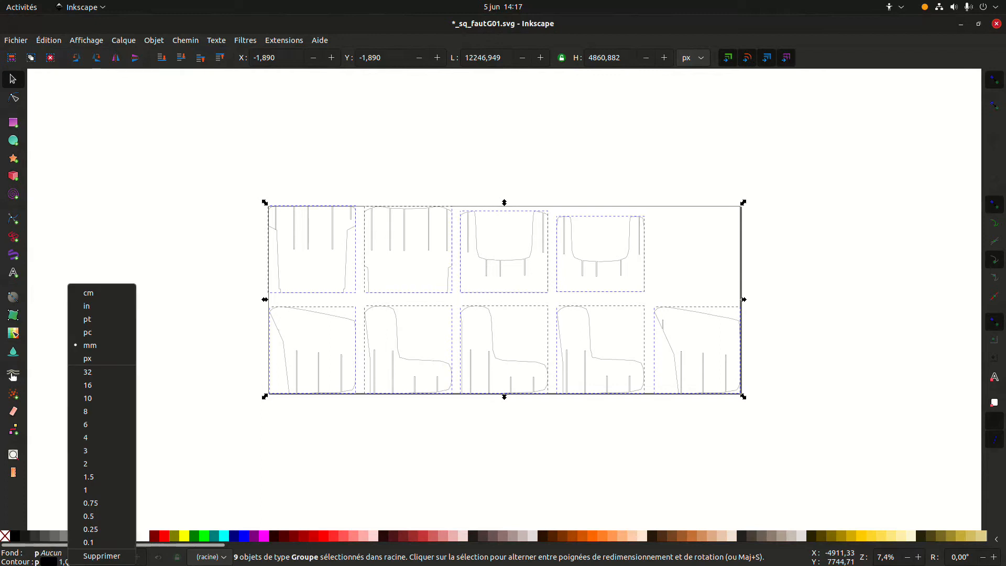
left_click(91, 464)
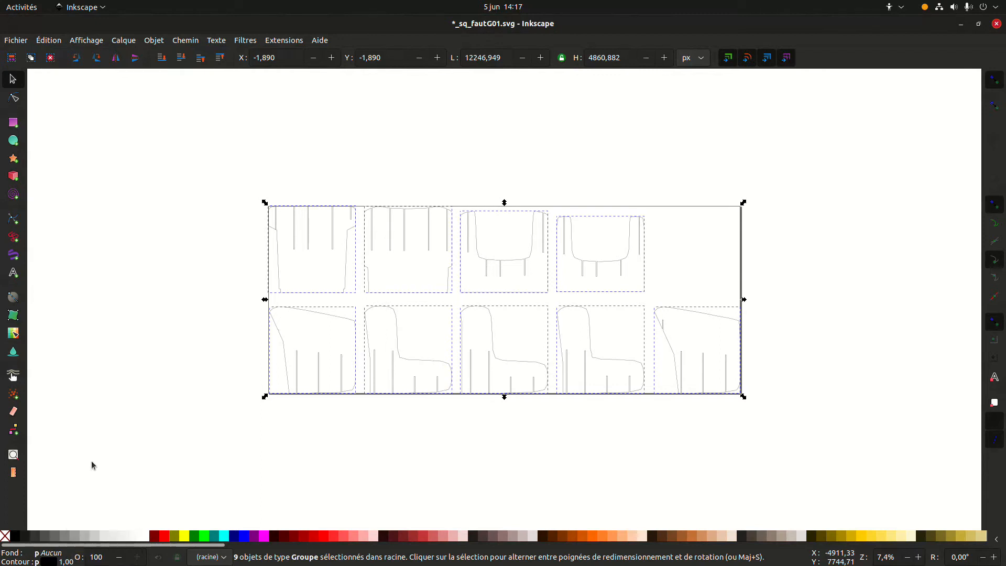
left_click(384, 459)
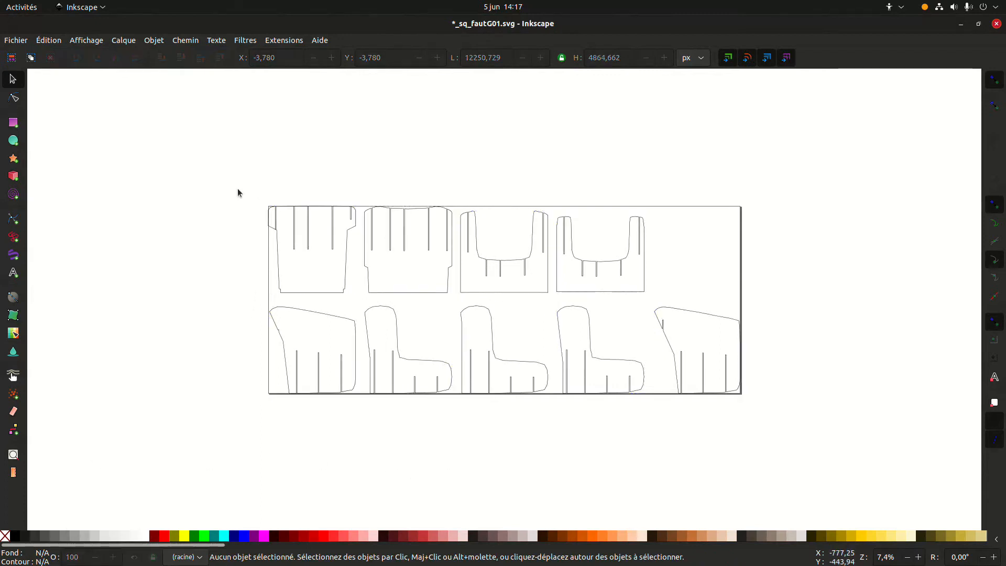
Select the first piece of the upper row and check its width and height in cm.
key("5")
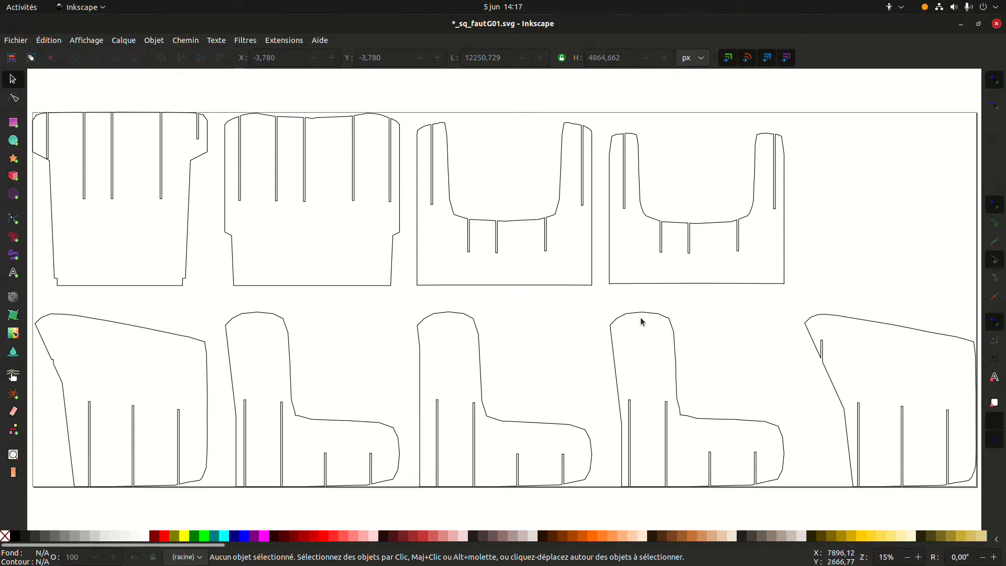
left_click(192, 161)
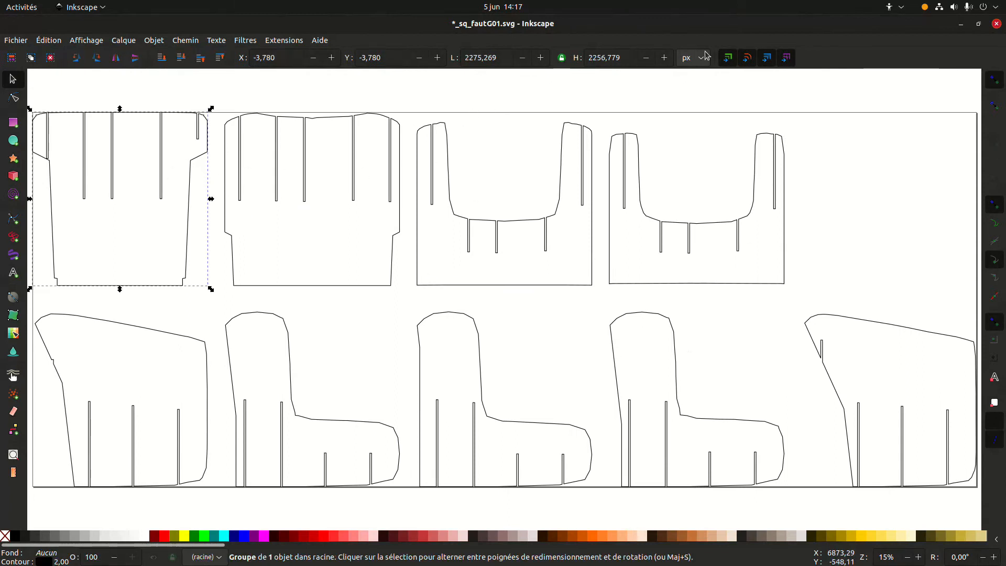
left_click(687, 59)
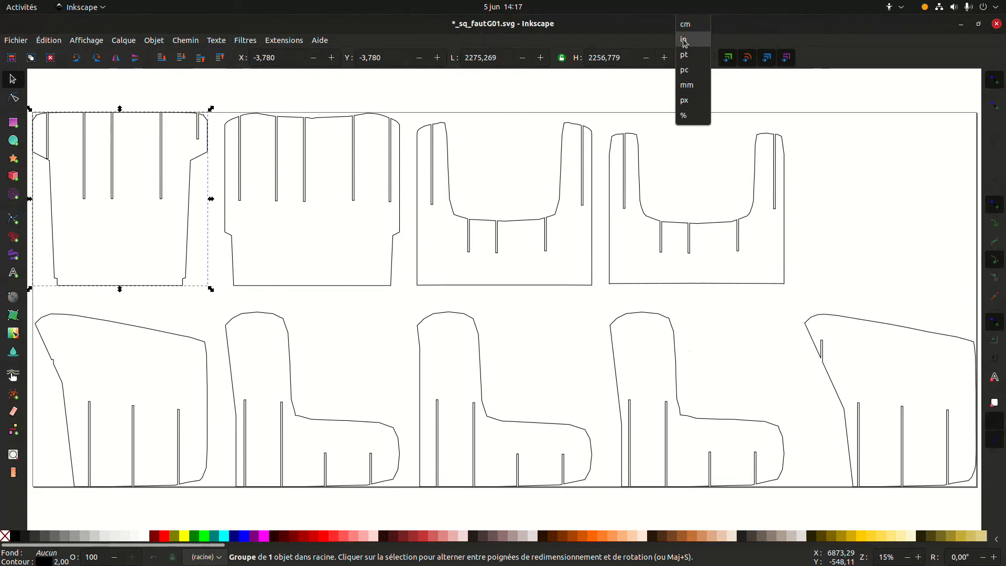
left_click(692, 29)
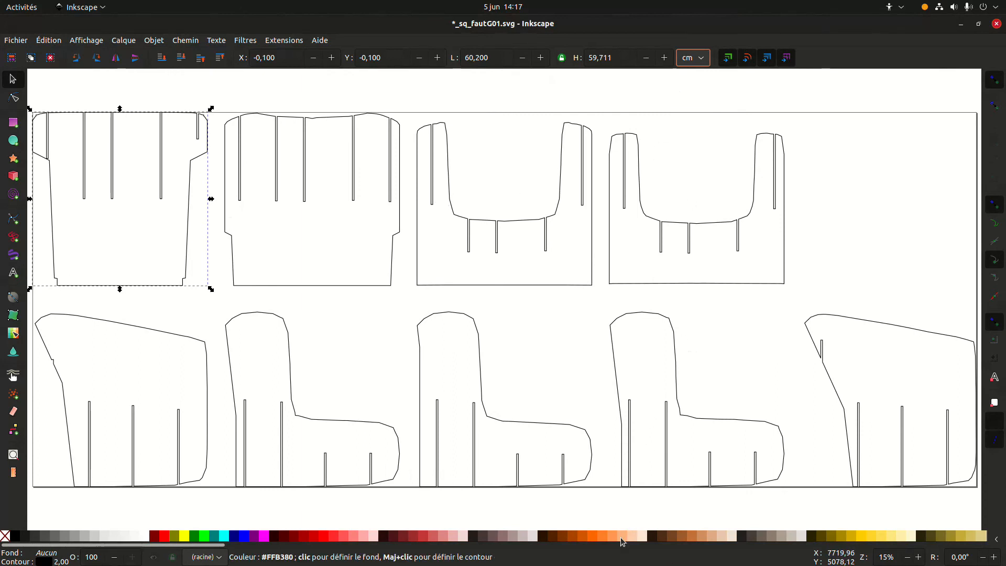
mouse_move(623, 564)
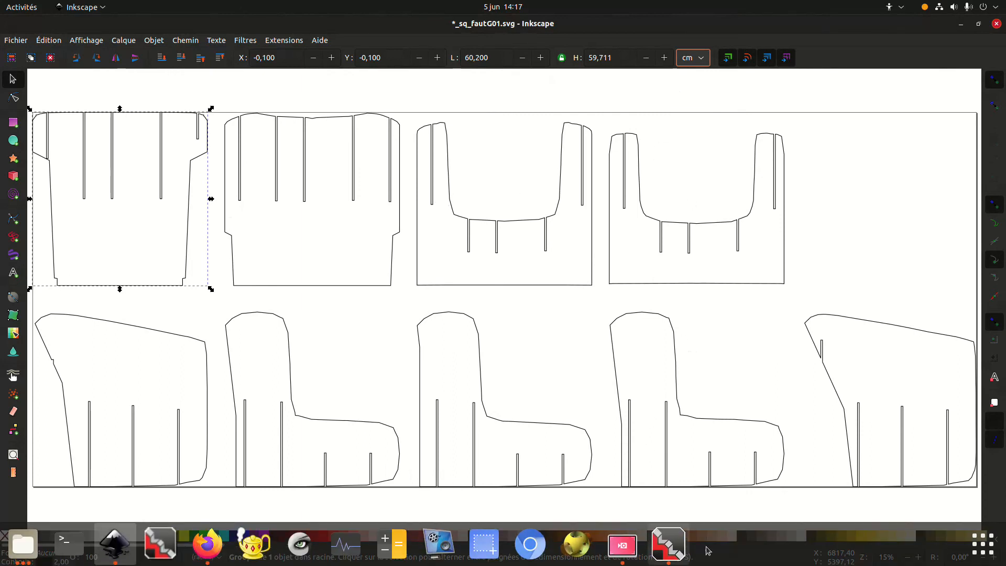